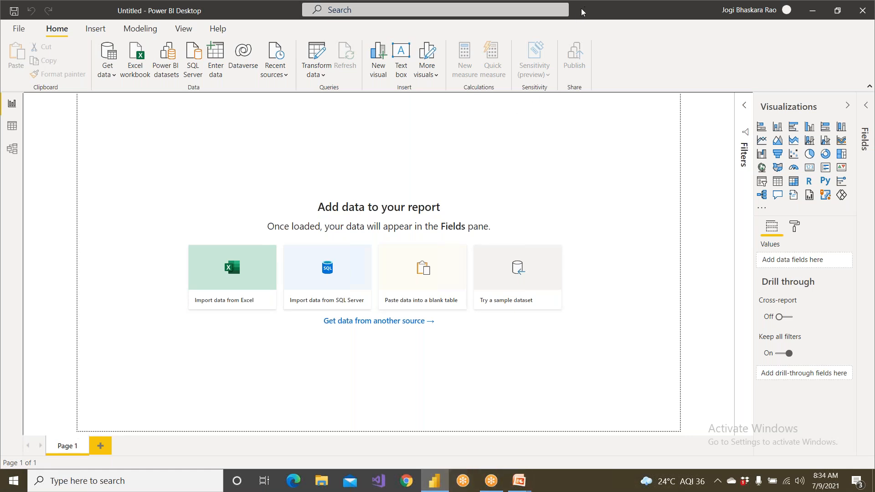
# - Annotate the screen by underlining Power BI Desktop, circling Transform data, and labelling it "1 PQ – ETL" with a stroke under each letter
pyautogui.click(561, 29)
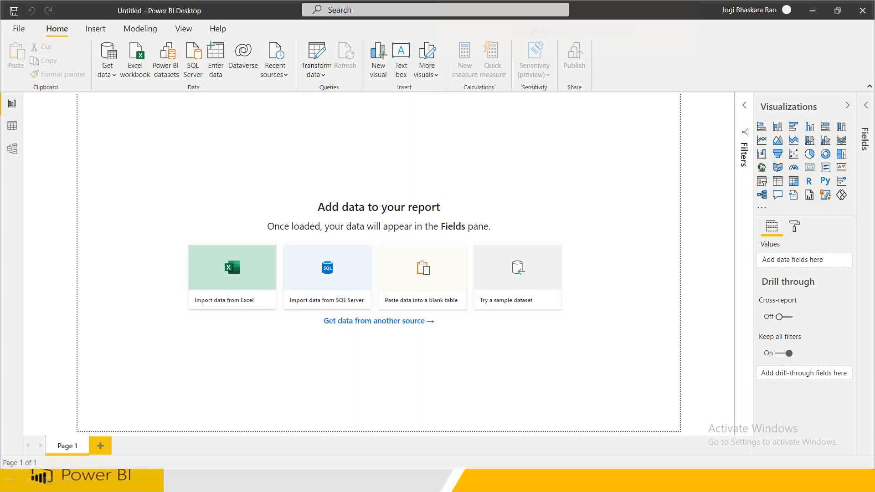
pyautogui.moveTo(145, 19)
pyautogui.mouseDown()
pyautogui.moveTo(200, 21)
pyautogui.moveTo(192, 23)
pyautogui.mouseUp()
pyautogui.moveTo(328, 34)
pyautogui.mouseDown()
pyautogui.moveTo(295, 82)
pyautogui.moveTo(356, 86)
pyautogui.moveTo(356, 45)
pyautogui.moveTo(319, 35)
pyautogui.mouseUp()
pyautogui.moveTo(325, 91)
pyautogui.mouseDown()
pyautogui.moveTo(334, 137)
pyautogui.moveTo(350, 140)
pyautogui.moveTo(358, 126)
pyautogui.moveTo(350, 122)
pyautogui.mouseUp()
pyautogui.moveTo(409, 128); pyautogui.dragTo(414, 177)
pyautogui.moveTo(408, 146)
pyautogui.mouseDown()
pyautogui.moveTo(410, 129)
pyautogui.moveTo(408, 147)
pyautogui.moveTo(427, 155)
pyautogui.moveTo(438, 133)
pyautogui.mouseUp()
pyautogui.moveTo(430, 144); pyautogui.dragTo(445, 179)
pyautogui.moveTo(460, 158)
pyautogui.mouseDown()
pyautogui.moveTo(487, 157)
pyautogui.moveTo(522, 174)
pyautogui.mouseUp()
pyautogui.moveTo(499, 146)
pyautogui.mouseDown()
pyautogui.moveTo(543, 167)
pyautogui.moveTo(544, 142)
pyautogui.moveTo(581, 166)
pyautogui.mouseUp()
pyautogui.moveTo(511, 190); pyautogui.dragTo(505, 236)
pyautogui.moveTo(541, 188); pyautogui.dragTo(538, 281)
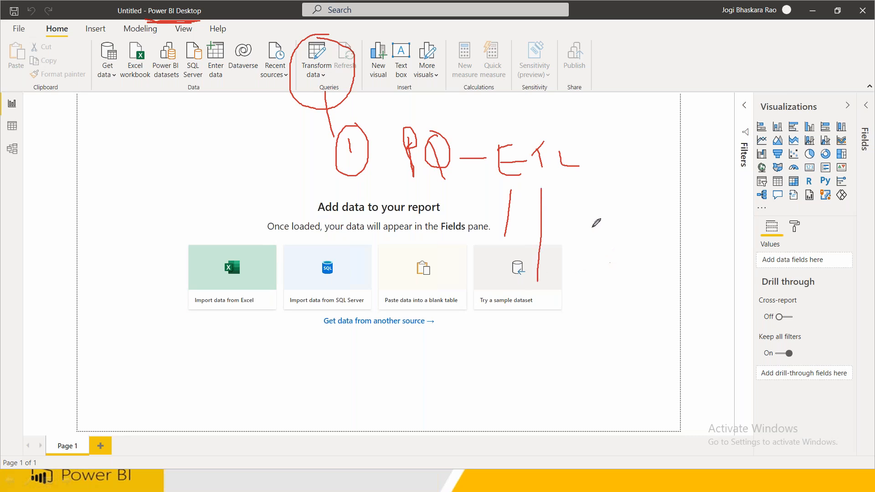
pyautogui.moveTo(578, 184); pyautogui.dragTo(584, 265)
# - Outline the Data and Model view icons, label them "2 PP", and link the L of ETL to that label with an arrow
pyautogui.moveTo(30, 116)
pyautogui.mouseDown()
pyautogui.moveTo(0, 118)
pyautogui.moveTo(1, 172)
pyautogui.moveTo(48, 157)
pyautogui.moveTo(32, 120)
pyautogui.mouseUp()
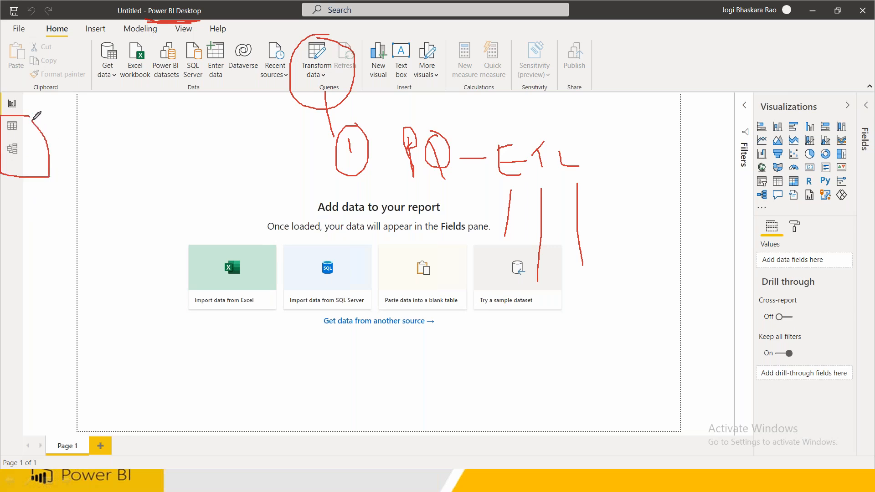
pyautogui.moveTo(31, 155)
pyautogui.mouseDown()
pyautogui.moveTo(77, 250)
pyautogui.moveTo(106, 246)
pyautogui.mouseUp()
pyautogui.moveTo(121, 211)
pyautogui.mouseDown()
pyautogui.moveTo(124, 260)
pyautogui.moveTo(133, 211)
pyautogui.moveTo(141, 257)
pyautogui.mouseUp()
pyautogui.click(144, 226)
pyautogui.moveTo(151, 215)
pyautogui.mouseDown()
pyautogui.moveTo(156, 249)
pyautogui.moveTo(154, 220)
pyautogui.moveTo(130, 236)
pyautogui.mouseUp()
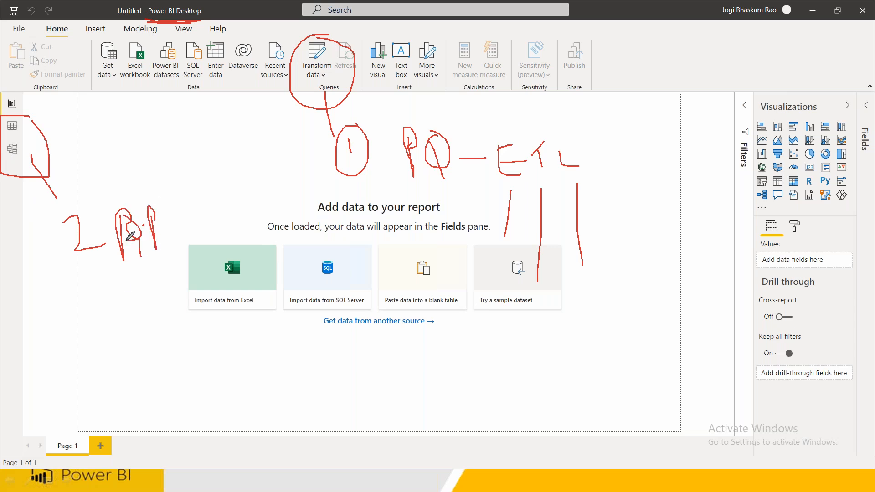
pyautogui.moveTo(112, 286); pyautogui.dragTo(133, 282)
pyautogui.moveTo(497, 183)
pyautogui.mouseDown()
pyautogui.moveTo(542, 175)
pyautogui.moveTo(374, 400)
pyautogui.moveTo(159, 259)
pyautogui.moveTo(149, 290)
pyautogui.mouseUp()
pyautogui.click(587, 163)
pyautogui.moveTo(157, 260); pyautogui.dragTo(185, 262)
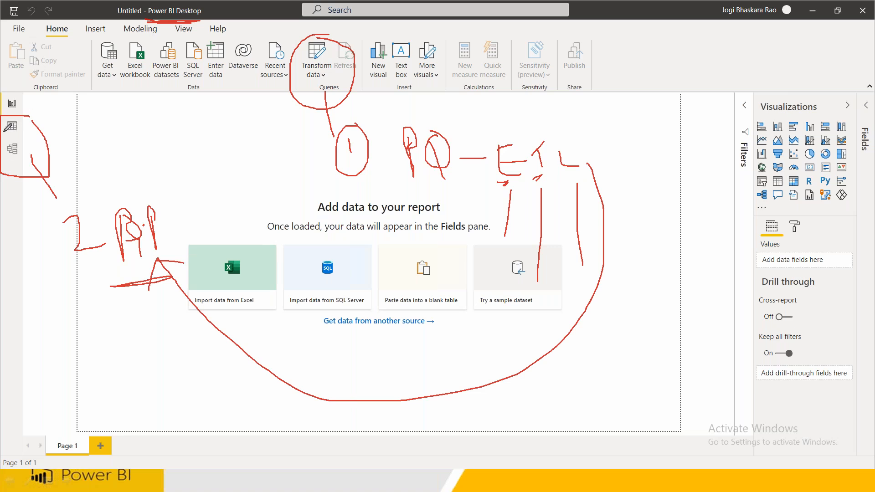
# - Write "Data Modeling" under the PP label, circle the label, and clear all the drawings
pyautogui.moveTo(91, 310)
pyautogui.mouseDown()
pyautogui.moveTo(96, 337)
pyautogui.moveTo(119, 325)
pyautogui.moveTo(128, 340)
pyautogui.moveTo(135, 316)
pyautogui.moveTo(153, 343)
pyautogui.moveTo(134, 376)
pyautogui.moveTo(160, 376)
pyautogui.moveTo(168, 358)
pyautogui.moveTo(170, 368)
pyautogui.moveTo(184, 366)
pyautogui.moveTo(219, 351)
pyautogui.moveTo(235, 375)
pyautogui.mouseUp()
pyautogui.click(165, 363)
pyautogui.click(216, 337)
pyautogui.click(204, 389)
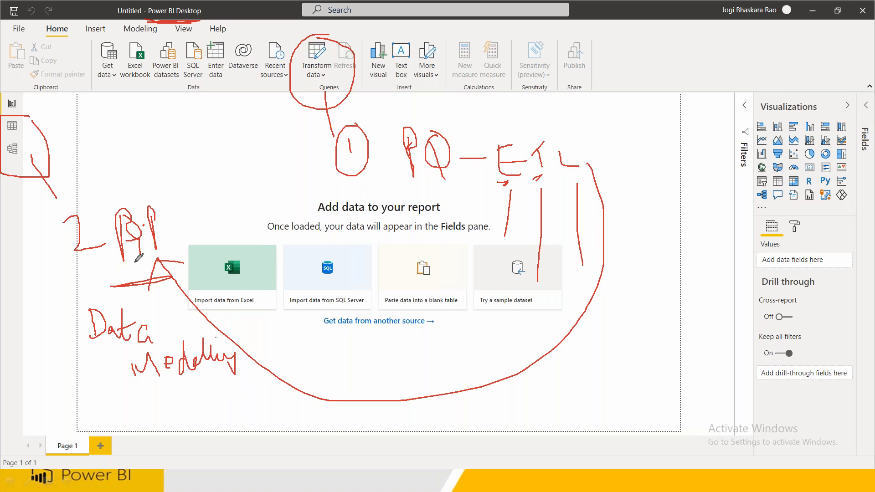
pyautogui.moveTo(60, 314)
pyautogui.mouseDown()
pyautogui.moveTo(102, 405)
pyautogui.moveTo(64, 333)
pyautogui.moveTo(88, 390)
pyautogui.mouseUp()
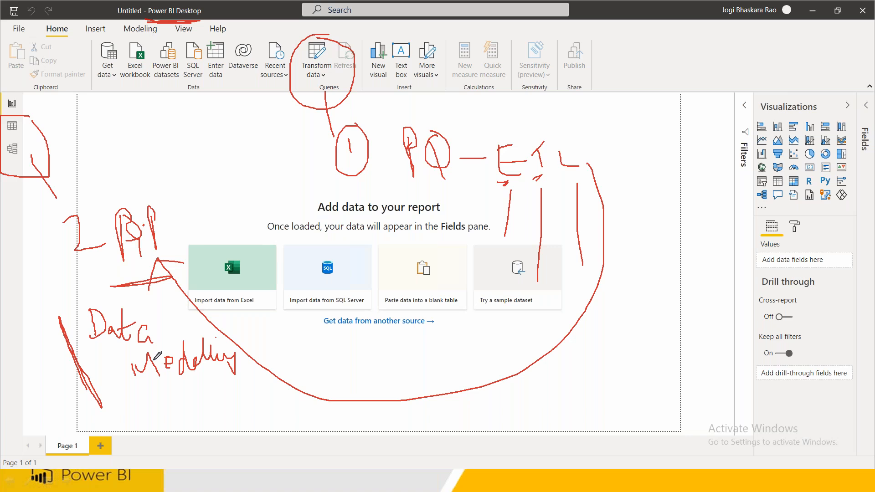
pyautogui.moveTo(171, 194)
pyautogui.mouseDown()
pyautogui.moveTo(63, 223)
pyautogui.moveTo(195, 249)
pyautogui.moveTo(168, 197)
pyautogui.mouseUp()
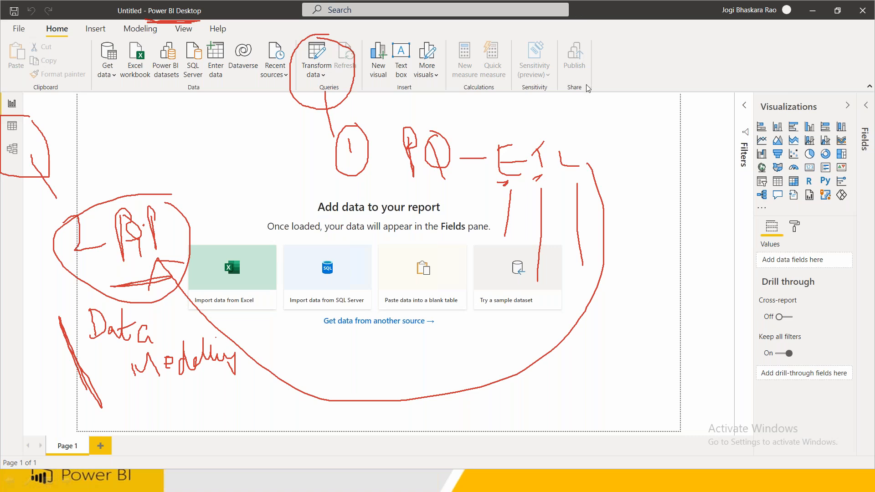
pyautogui.click(555, 83)
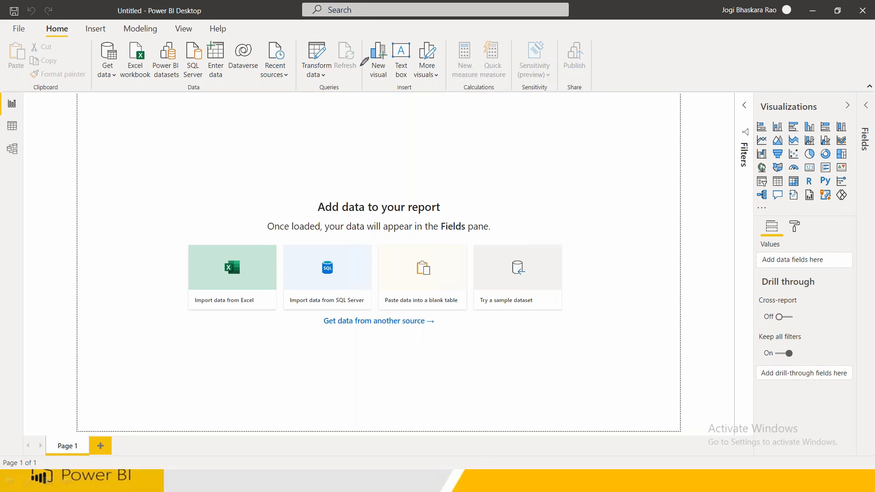
# - Circle Transform data, the Data and Model views, and the Report view, labelling them "PQ 1", "2 PP" and "3 PV"
pyautogui.moveTo(327, 44); pyautogui.dragTo(300, 58)
pyautogui.moveTo(308, 98)
pyautogui.mouseDown()
pyautogui.moveTo(328, 53)
pyautogui.moveTo(326, 139)
pyautogui.moveTo(348, 135)
pyautogui.moveTo(372, 171)
pyautogui.moveTo(374, 164)
pyautogui.mouseUp()
pyautogui.moveTo(394, 130); pyautogui.dragTo(409, 150)
pyautogui.moveTo(38, 119)
pyautogui.mouseDown()
pyautogui.moveTo(47, 149)
pyautogui.moveTo(39, 120)
pyautogui.mouseUp()
pyautogui.moveTo(28, 141); pyautogui.dragTo(60, 178)
pyautogui.moveTo(66, 174); pyautogui.dragTo(95, 183)
pyautogui.moveTo(36, 90)
pyautogui.mouseDown()
pyautogui.moveTo(4, 93)
pyautogui.moveTo(38, 95)
pyautogui.moveTo(67, 114)
pyautogui.mouseUp()
pyautogui.moveTo(78, 108)
pyautogui.mouseDown()
pyautogui.moveTo(88, 104)
pyautogui.moveTo(89, 133)
pyautogui.mouseUp()
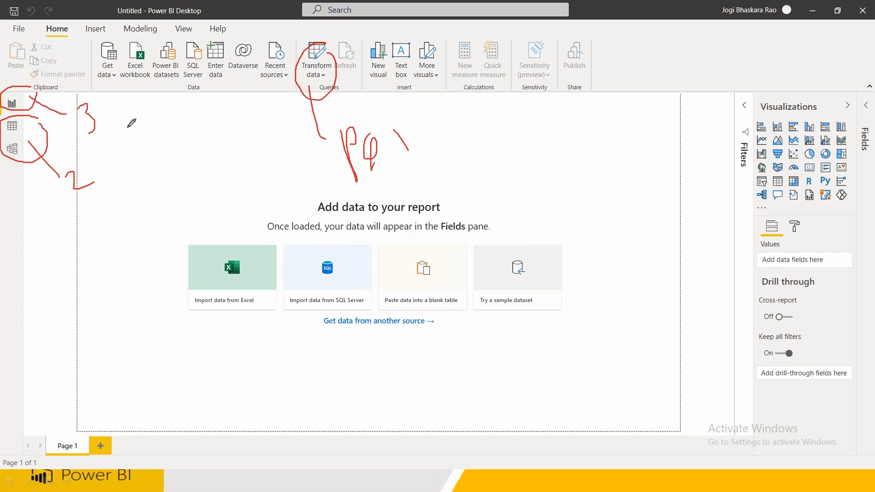
pyautogui.moveTo(96, 195)
pyautogui.mouseDown()
pyautogui.moveTo(101, 228)
pyautogui.moveTo(100, 207)
pyautogui.moveTo(111, 227)
pyautogui.moveTo(110, 206)
pyautogui.mouseUp()
pyautogui.moveTo(114, 110)
pyautogui.mouseDown()
pyautogui.moveTo(117, 135)
pyautogui.moveTo(134, 107)
pyautogui.mouseUp()
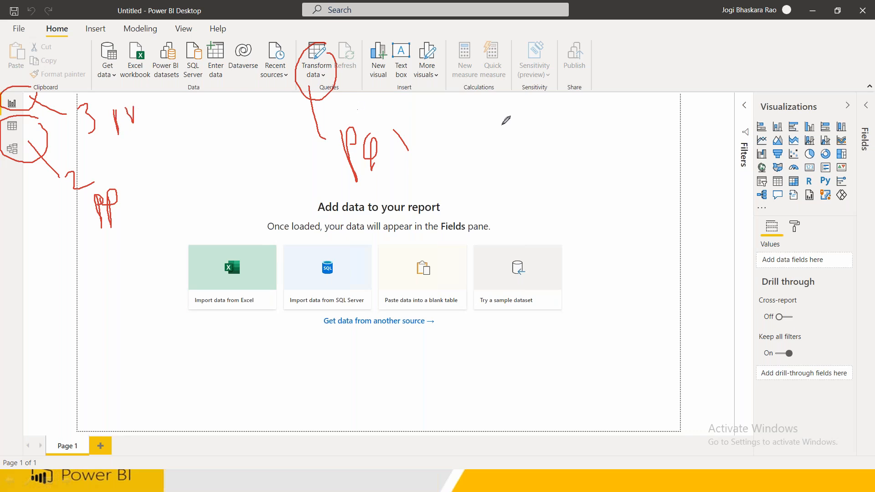
# - Write "1000", circle the Visualizations pane with an arrow to the report canvas, and clear all the drawings
pyautogui.moveTo(502, 131); pyautogui.dragTo(499, 195)
pyautogui.moveTo(514, 164); pyautogui.dragTo(538, 164)
pyautogui.moveTo(555, 161)
pyautogui.mouseDown()
pyautogui.moveTo(547, 179)
pyautogui.moveTo(556, 161)
pyautogui.moveTo(585, 153)
pyautogui.mouseUp()
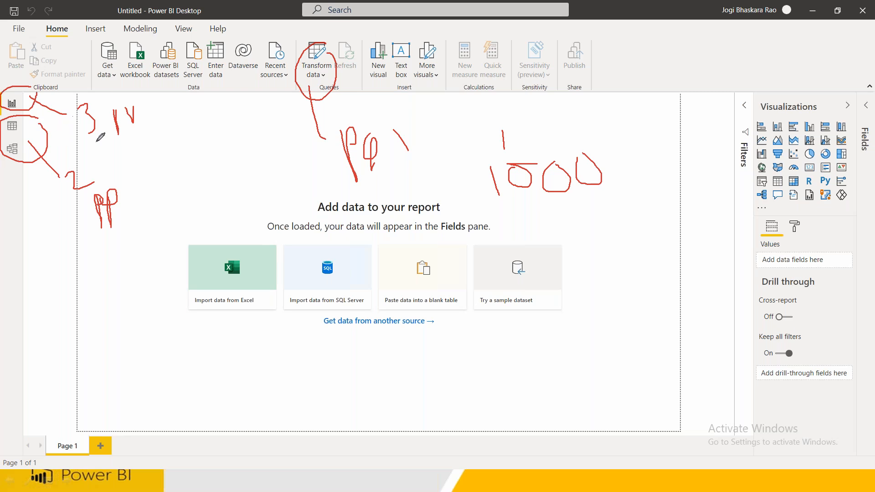
pyautogui.moveTo(798, 96)
pyautogui.mouseDown()
pyautogui.moveTo(711, 128)
pyautogui.moveTo(852, 207)
pyautogui.moveTo(784, 97)
pyautogui.mouseUp()
pyautogui.moveTo(717, 106)
pyautogui.mouseDown()
pyautogui.moveTo(775, 212)
pyautogui.moveTo(785, 84)
pyautogui.moveTo(709, 155)
pyautogui.moveTo(462, 298)
pyautogui.moveTo(481, 314)
pyautogui.mouseUp()
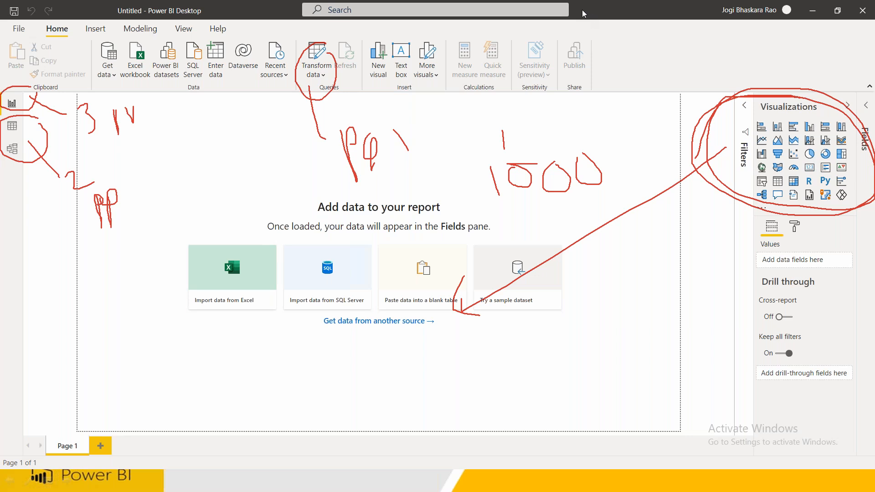
pyautogui.click(568, 81)
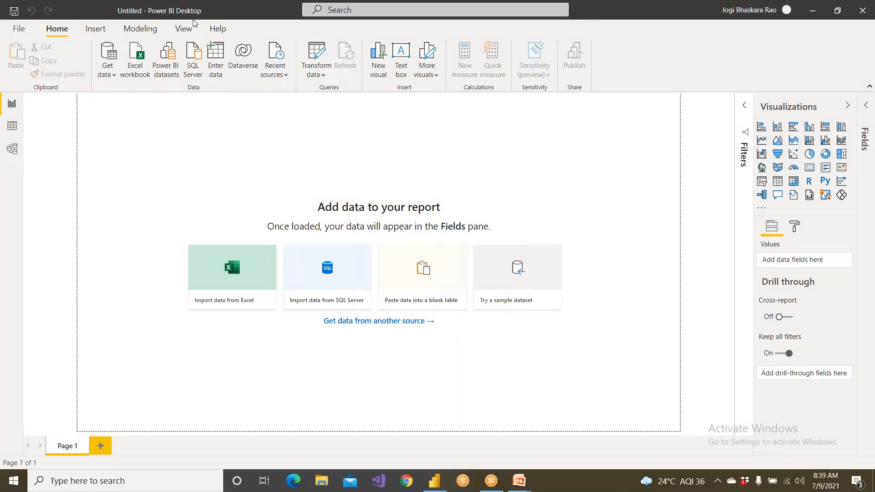
# - Open the Power Query Editor and reduce its window so it floats in front of the Power BI Desktop report
pyautogui.click(318, 75)
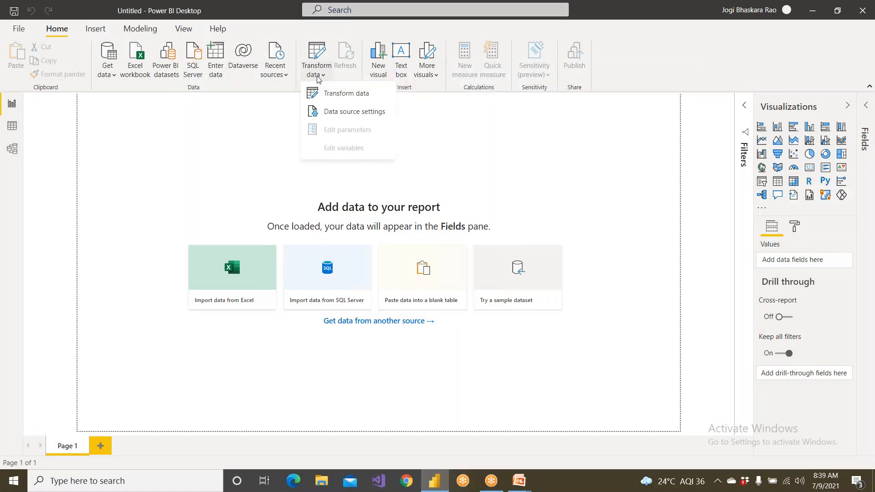
pyautogui.click(341, 96)
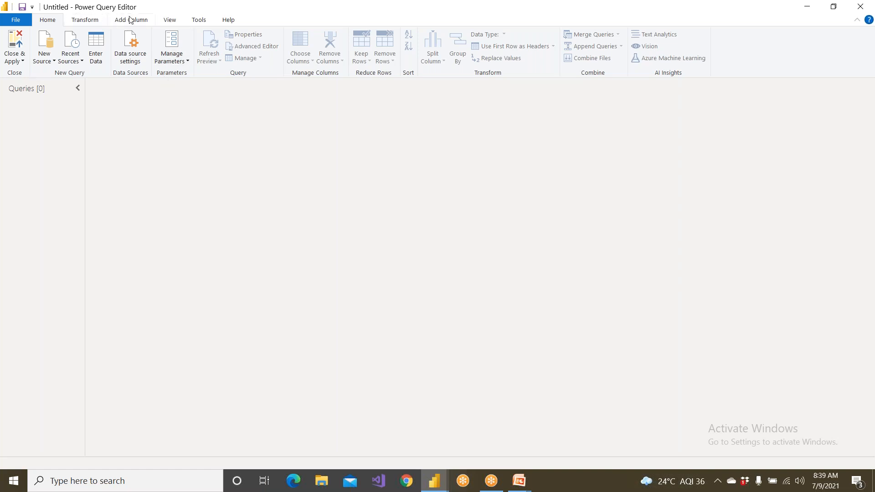
pyautogui.doubleClick(173, 9)
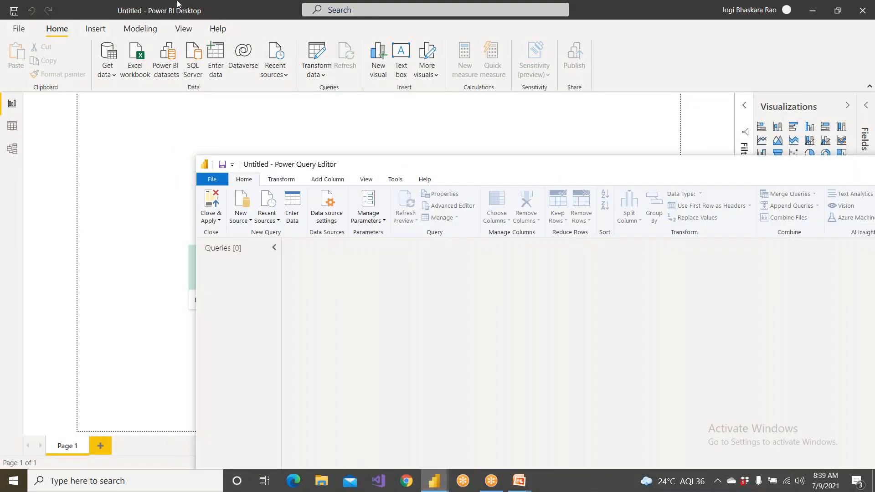
pyautogui.click(321, 76)
pyautogui.click(322, 76)
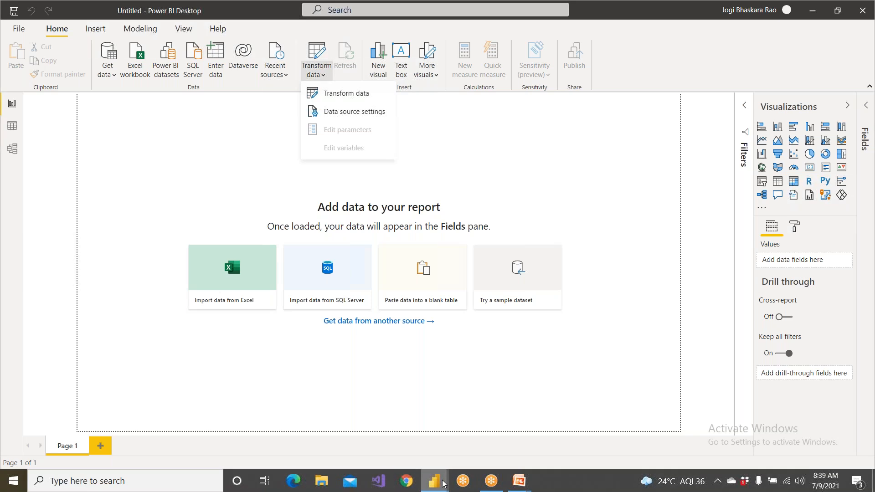
pyautogui.moveTo(442, 482)
pyautogui.click(496, 433)
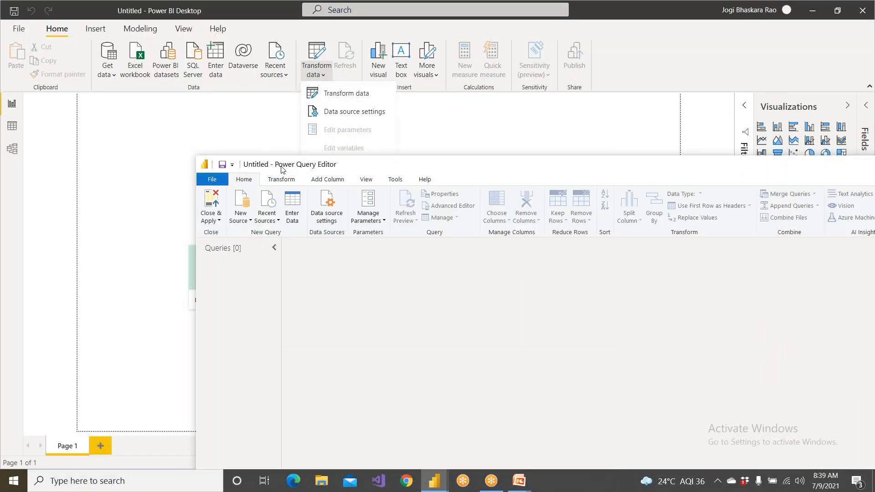
# - Start a new Excel Workbook source in the Power Query Editor
pyautogui.click(245, 222)
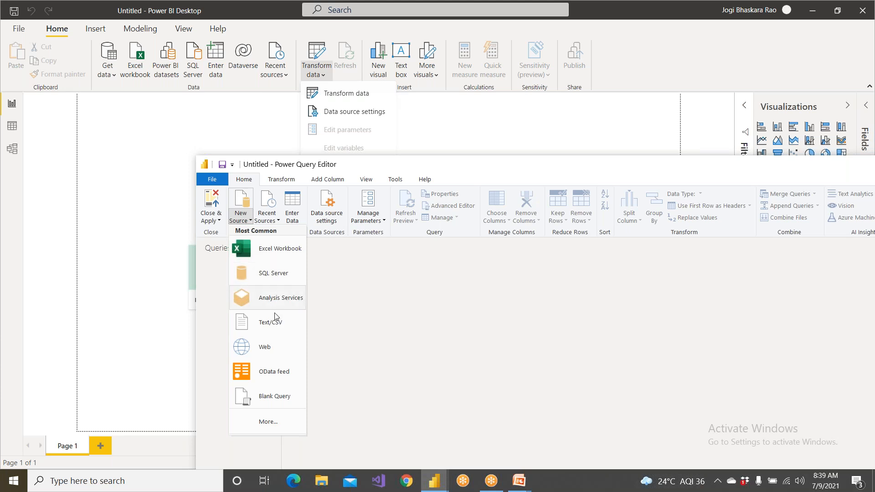
pyautogui.click(284, 255)
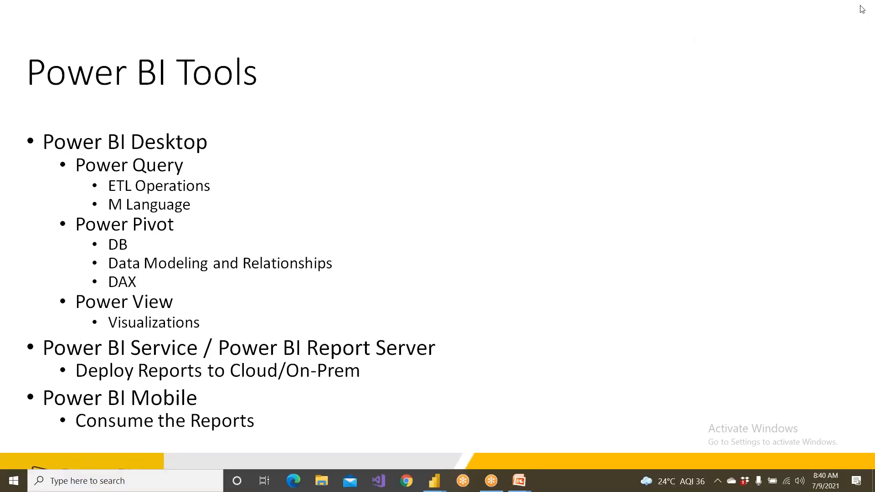
# - End the slide show and clear the workbook selection dialog and the Power Query Editor window off the desktop
pyautogui.click(693, 187)
pyautogui.press('Escape')
pyautogui.moveTo(475, 164); pyautogui.dragTo(493, 247)
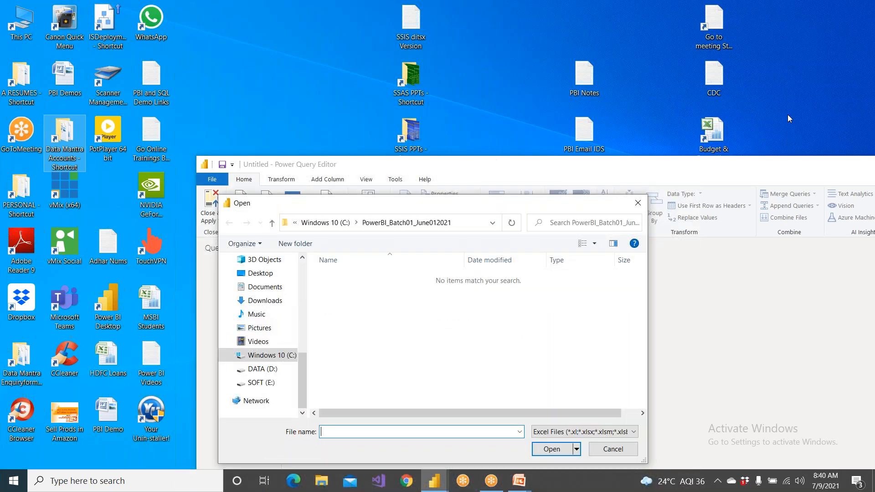
pyautogui.click(810, 163)
pyautogui.click(621, 451)
pyautogui.moveTo(643, 172); pyautogui.dragTo(575, 473)
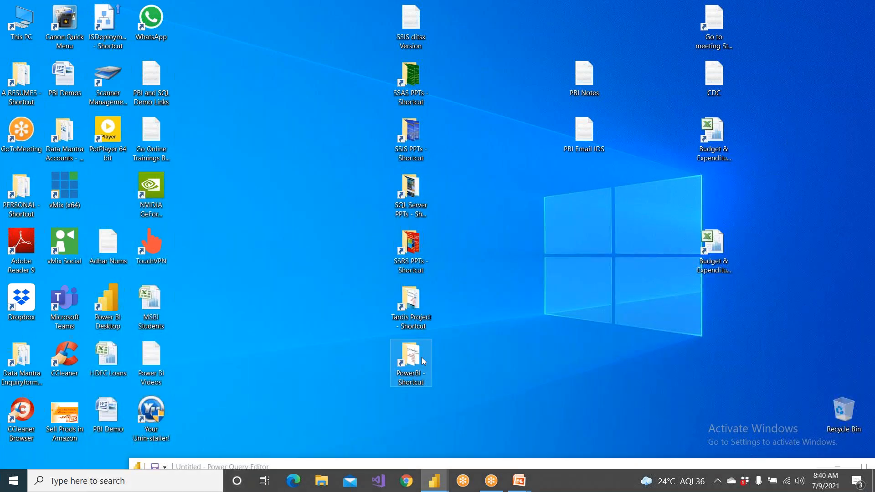
# - Open the SourceData folder inside Data from the PowerBI shortcut on the desktop
pyautogui.doubleClick(422, 357)
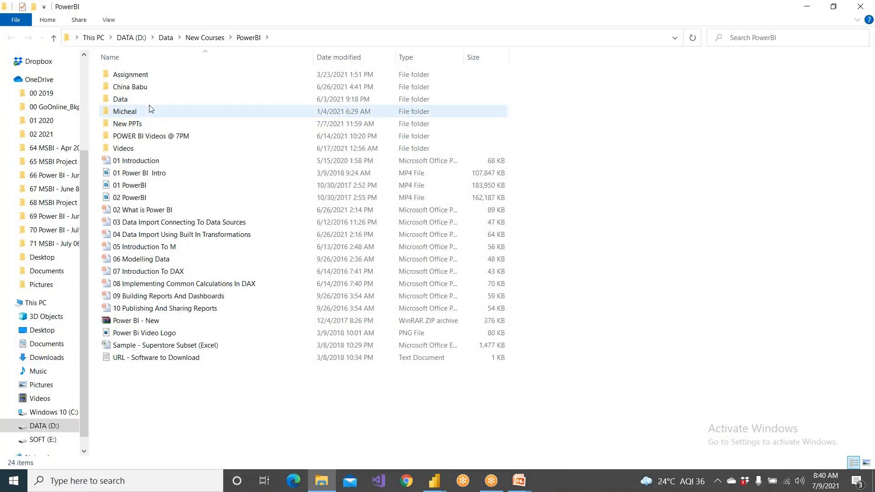
pyautogui.doubleClick(150, 99)
pyautogui.doubleClick(146, 88)
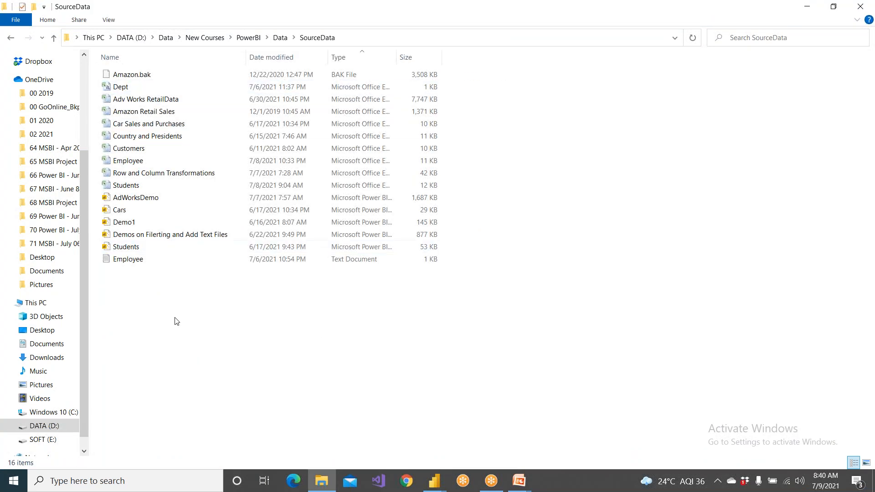
# - Open the Customers workbook, look through its customer rows, and close it
pyautogui.click(154, 149)
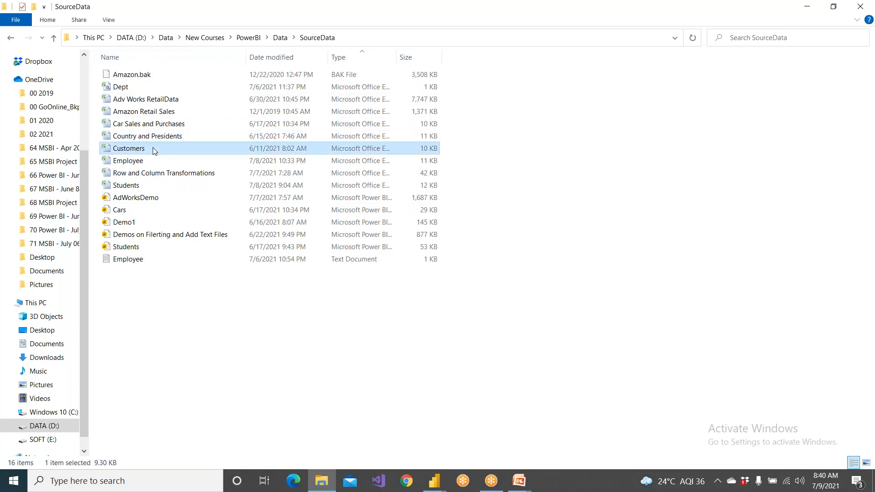
pyautogui.doubleClick(155, 149)
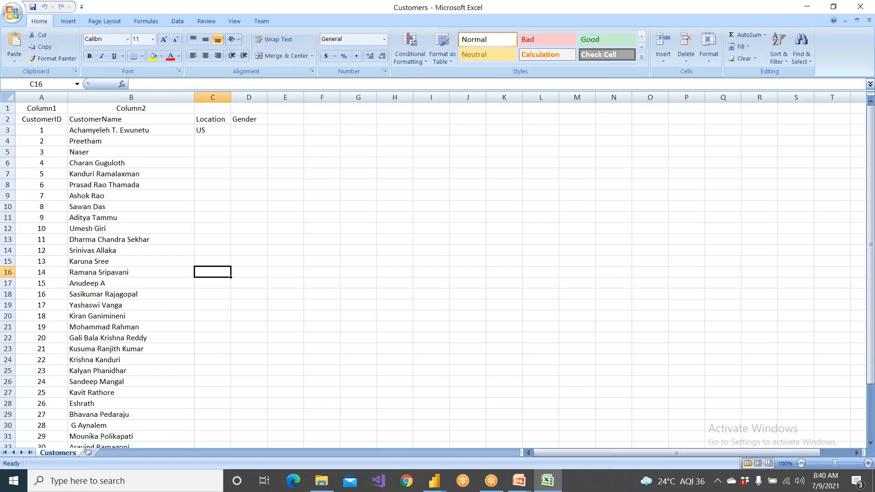
pyautogui.scroll(-4, 76, 147)
pyautogui.scroll(4, 77, 147)
pyautogui.click(863, 6)
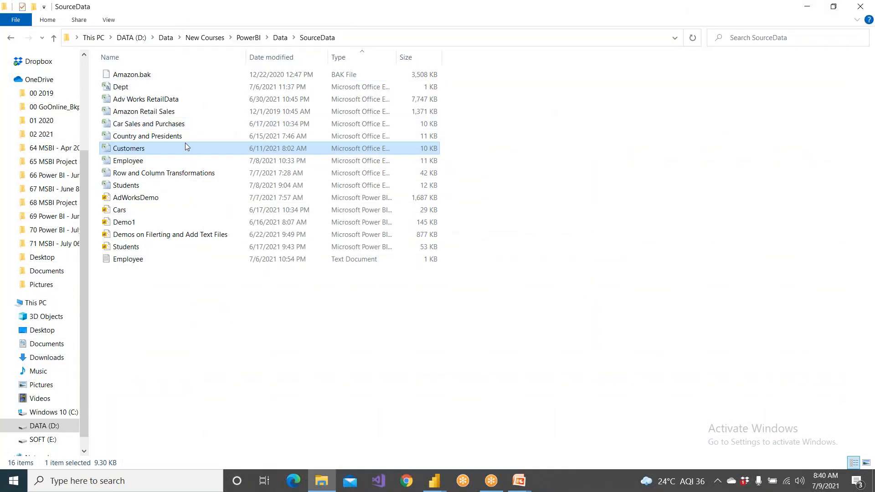
# - Open the Country and Presidents workbook, view its Country sheet, and close it
pyautogui.click(182, 138)
pyautogui.doubleClick(182, 138)
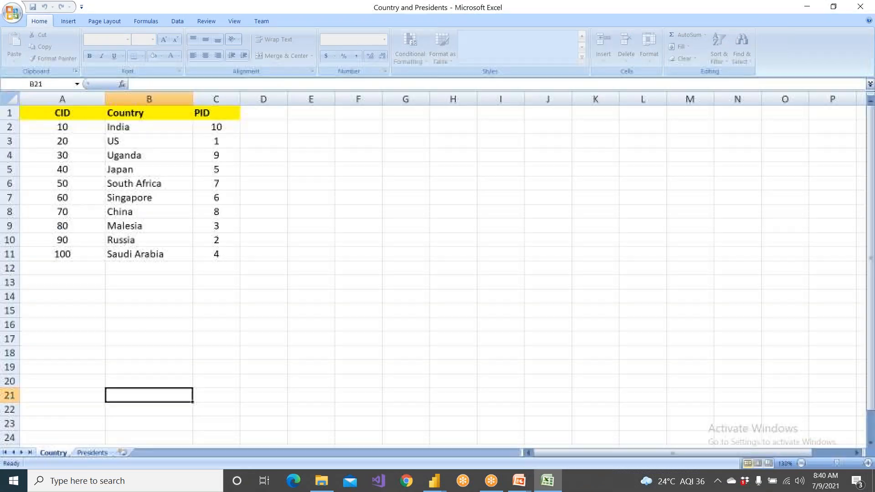
pyautogui.click(860, 6)
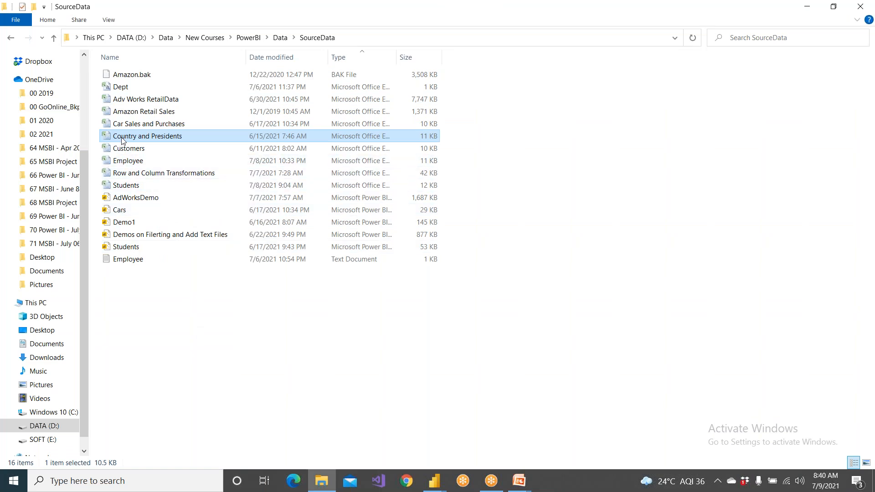
# - Open the Amazon Retail Sales workbook and examine its Returns, People and Orders sheets, highlighting a block of order rows
pyautogui.click(139, 116)
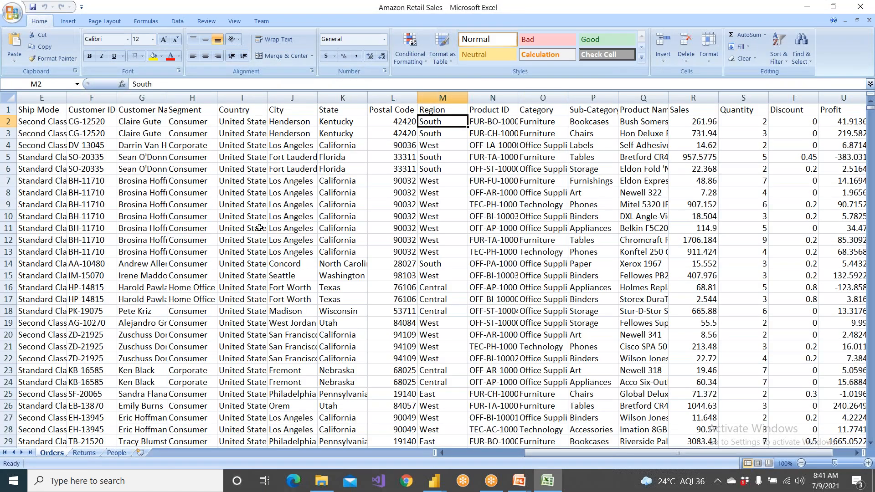
pyautogui.click(94, 454)
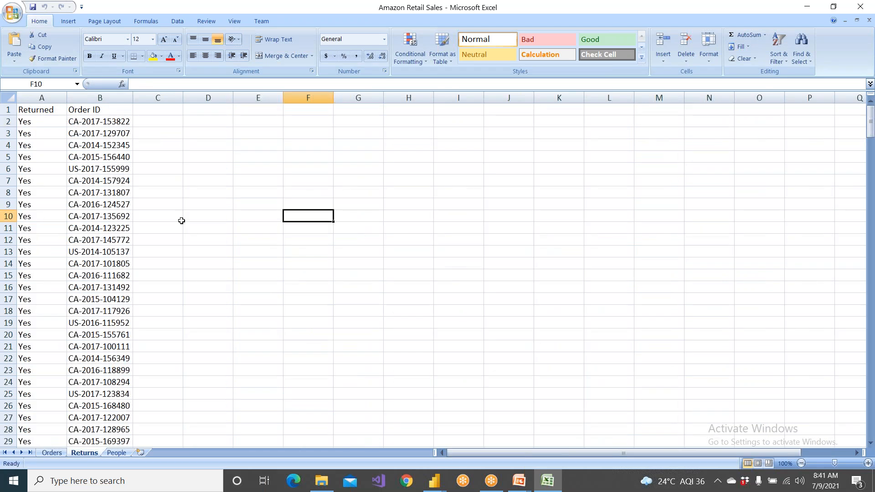
pyautogui.click(119, 453)
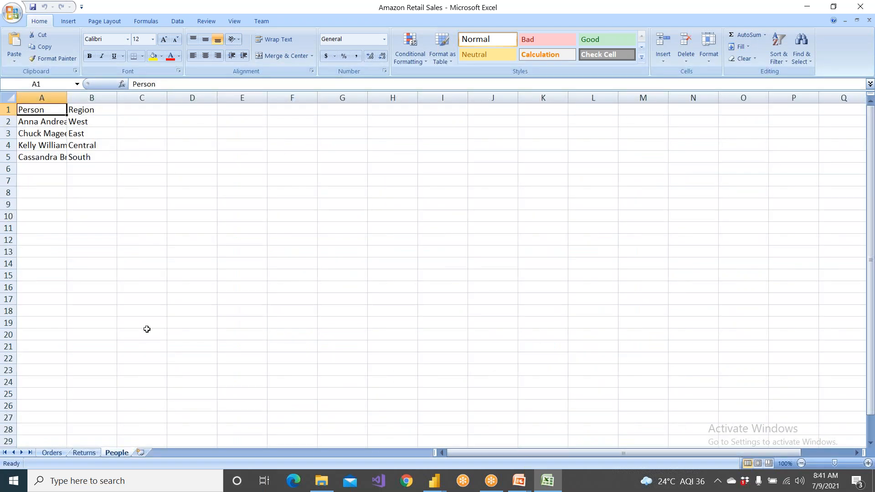
pyautogui.click(87, 453)
pyautogui.click(52, 454)
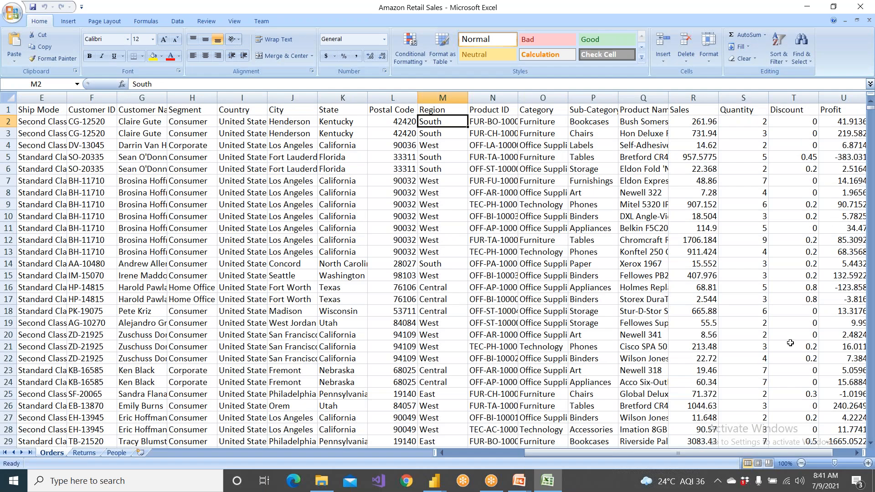
pyautogui.moveTo(50, 145); pyautogui.dragTo(593, 313)
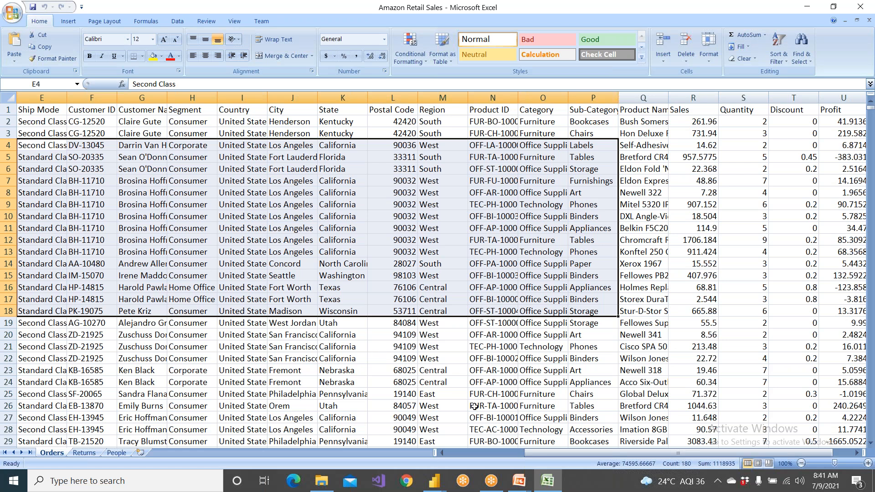
# - Examine the Category, Ship Mode, Ship Date and Order Date values of the first rows on the Orders sheet
pyautogui.moveTo(544, 455); pyautogui.dragTo(461, 458)
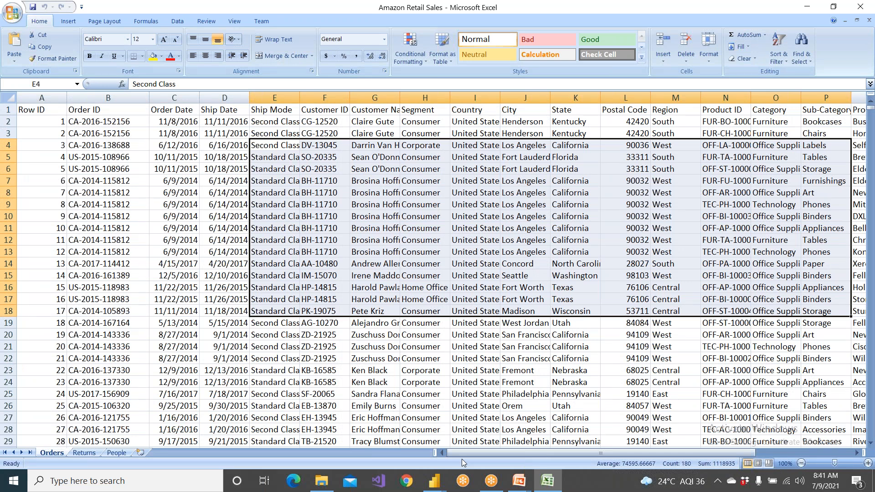
pyautogui.click(682, 109)
pyautogui.moveTo(768, 121); pyautogui.dragTo(781, 251)
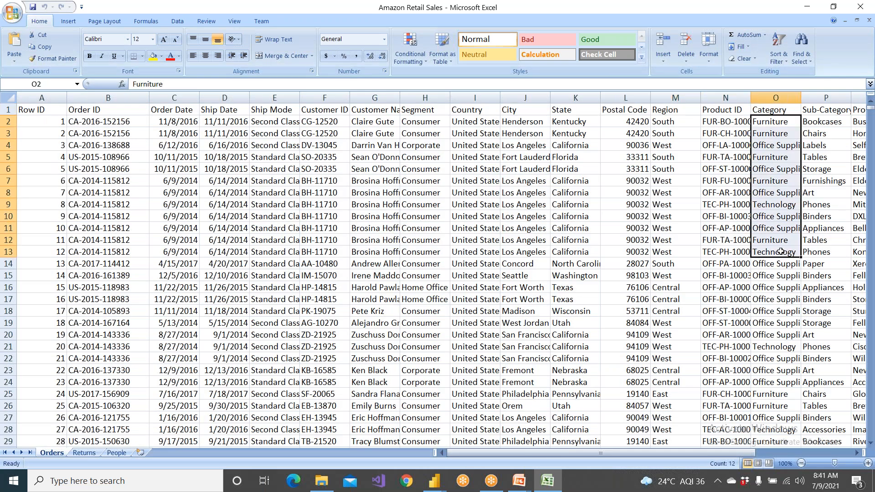
pyautogui.moveTo(272, 124); pyautogui.dragTo(270, 254)
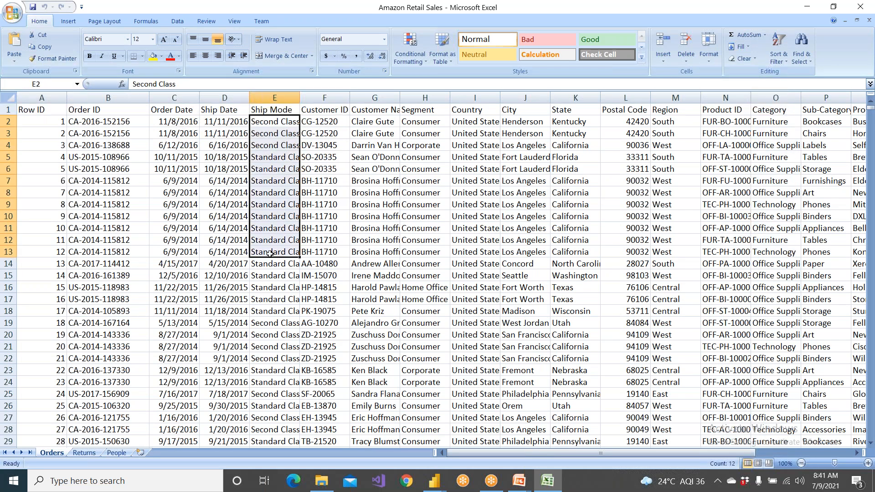
pyautogui.moveTo(213, 122); pyautogui.dragTo(214, 284)
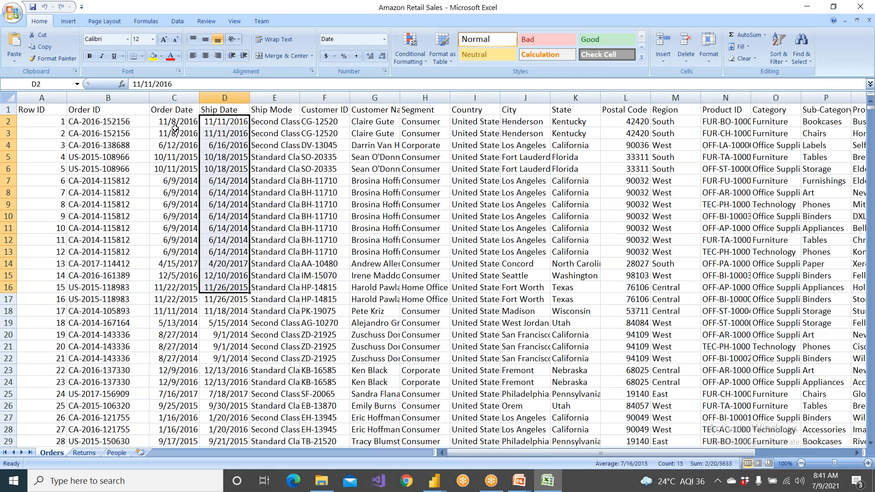
pyautogui.moveTo(174, 121); pyautogui.dragTo(184, 312)
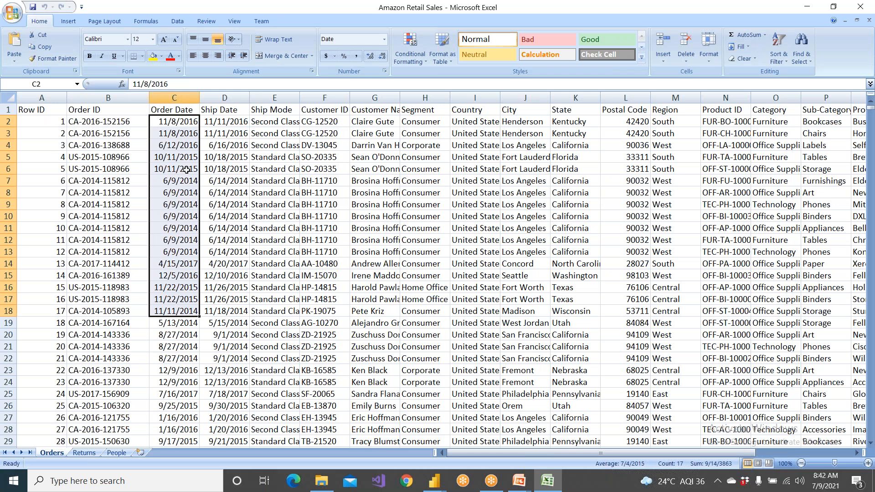
pyautogui.scroll(-5, 202, 201)
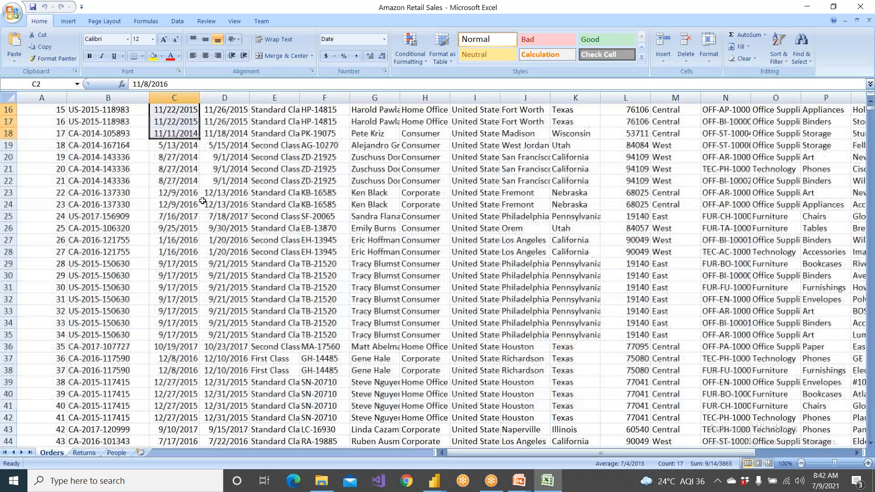
pyautogui.scroll(5, 201, 201)
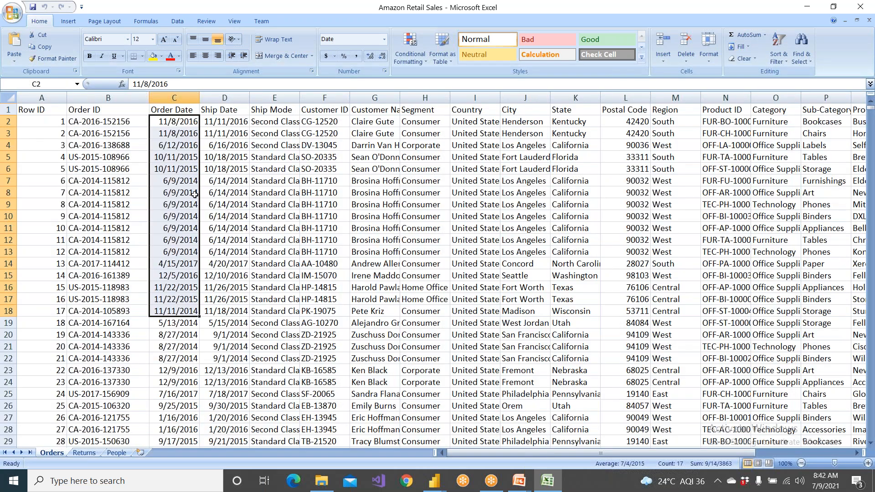
# - Highlight the whole Ship Mode column, followed by the whole State column
pyautogui.click(287, 111)
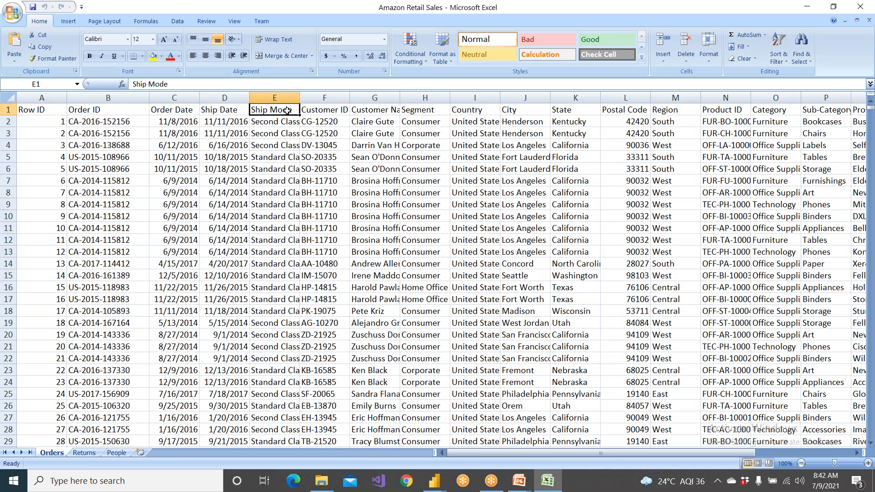
pyautogui.click(287, 98)
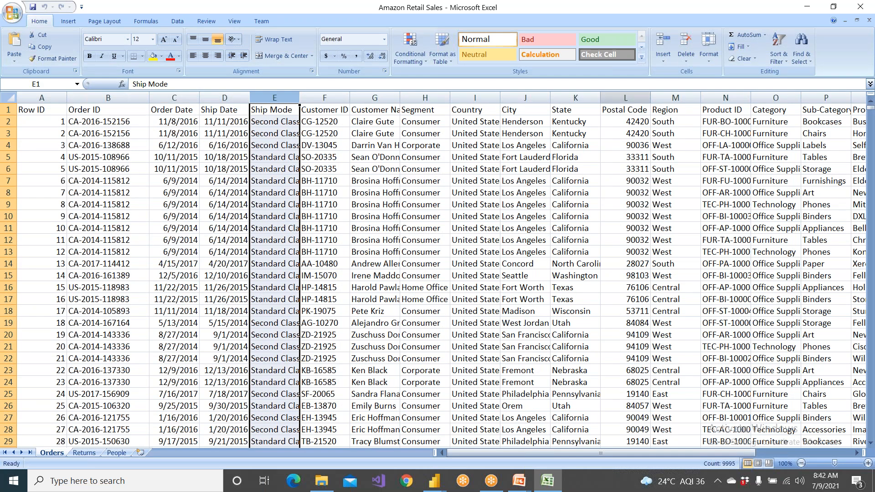
pyautogui.click(577, 97)
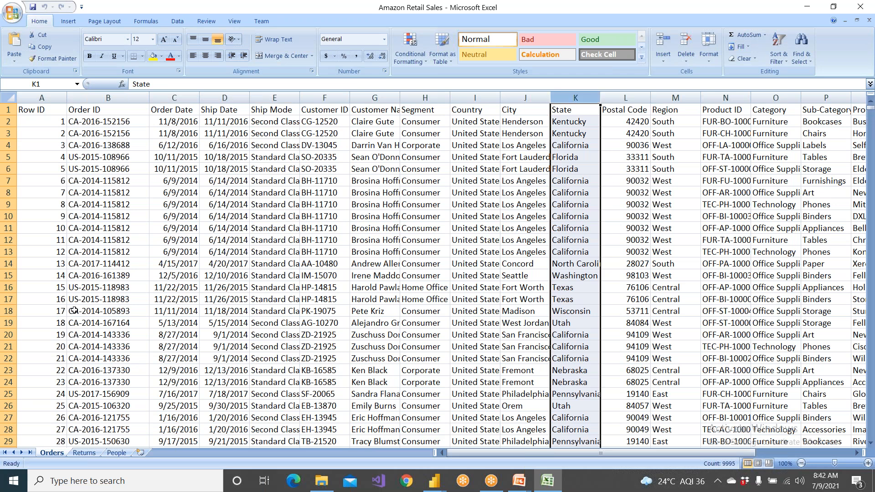
# - Check the last order rows at the end of the Orders sheet and close the Amazon Retail Sales workbook
pyautogui.scroll(-2, 74, 311)
pyautogui.scroll(-3, 74, 311)
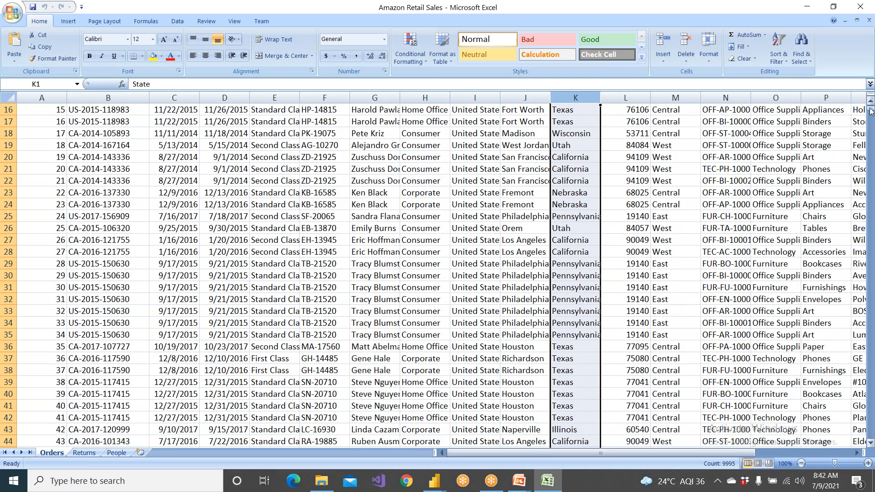
pyautogui.moveTo(871, 111); pyautogui.dragTo(872, 437)
pyautogui.scroll(-6, 121, 361)
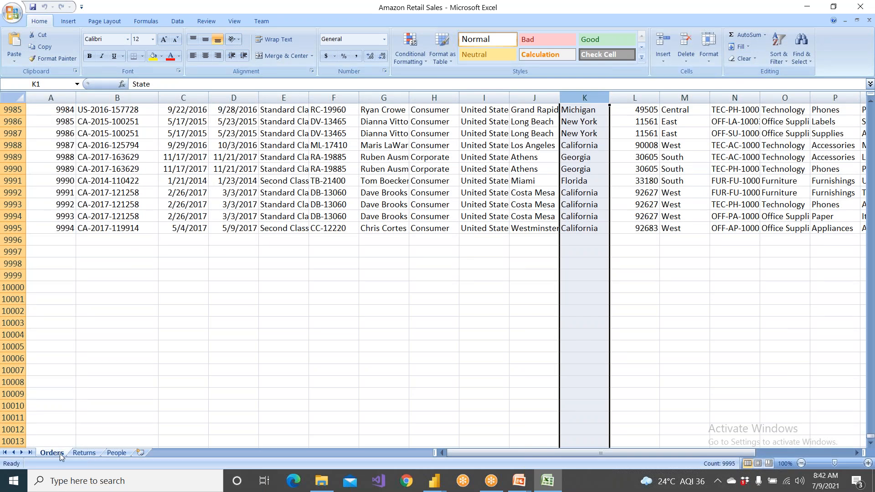
pyautogui.click(132, 339)
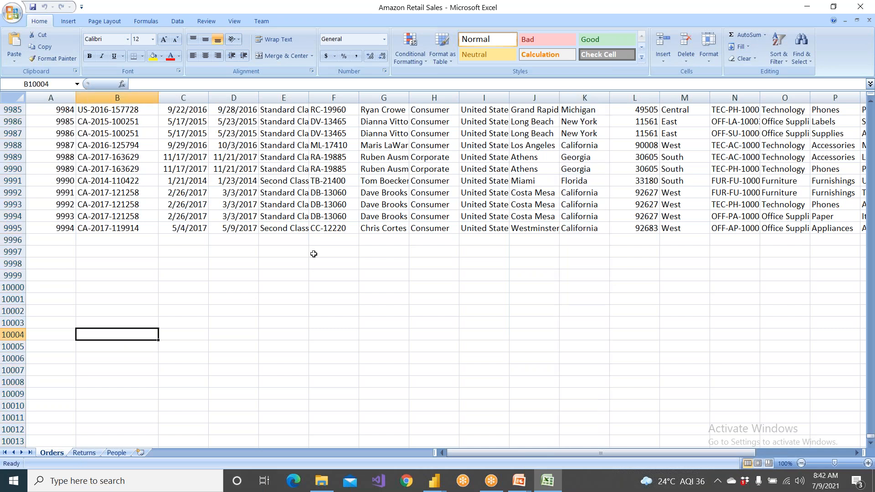
pyautogui.click(866, 10)
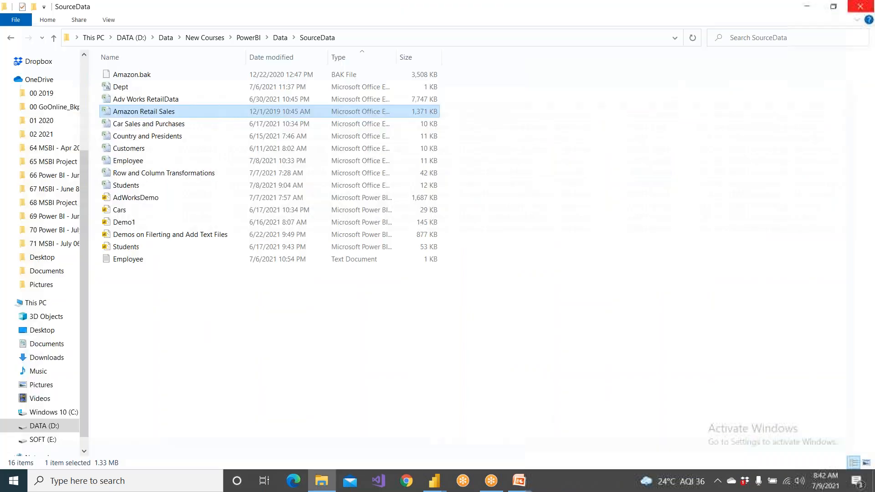
# - Copy the Amazon Retail Sales workbook from SourceData into the OneDrive folder 70 Power BI - July 3rd 2021
pyautogui.rightClick(142, 118)
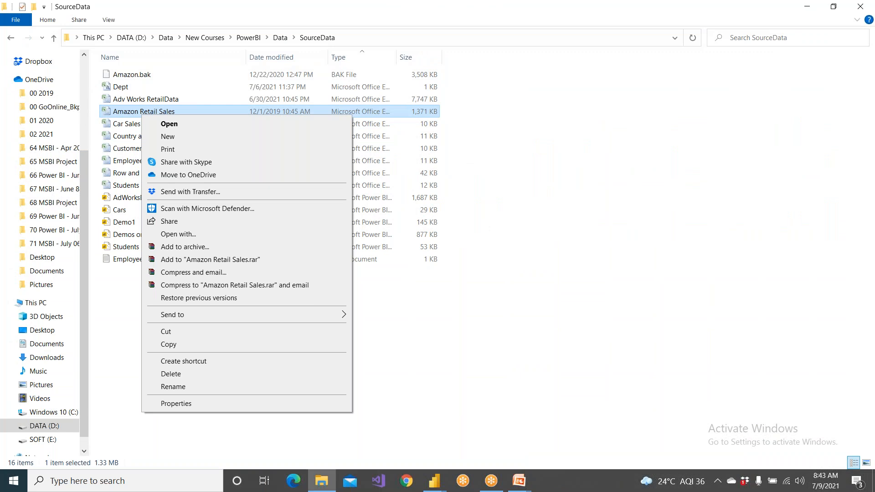
pyautogui.click(175, 342)
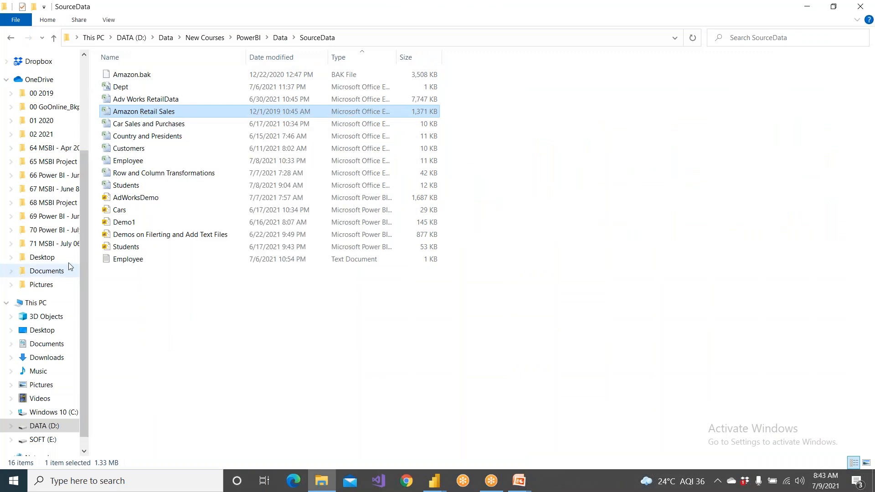
pyautogui.click(47, 230)
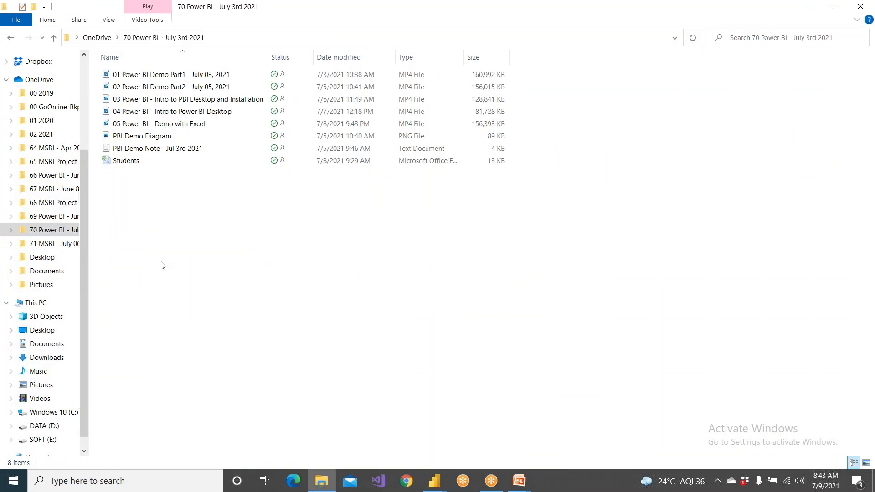
pyautogui.hotkey('ctrl', 'v')
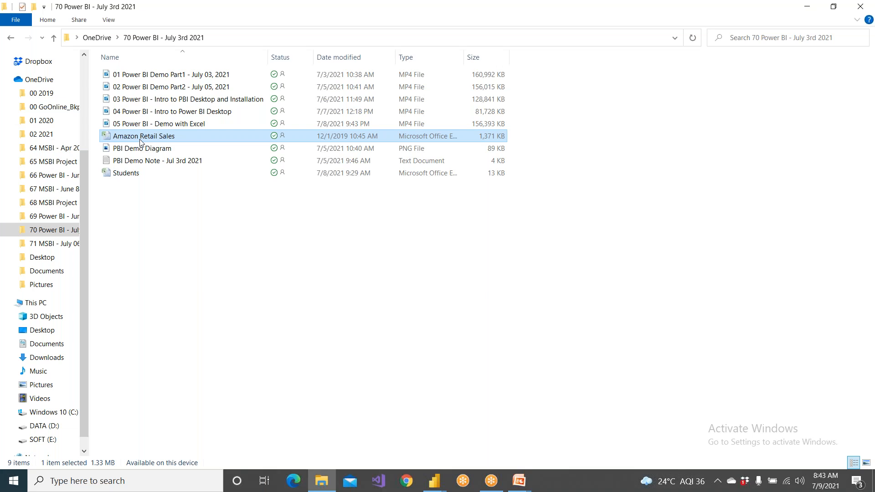
# - Switch to Power BI Desktop and try to bring up the already open Power Query Editor window
pyautogui.click(495, 486)
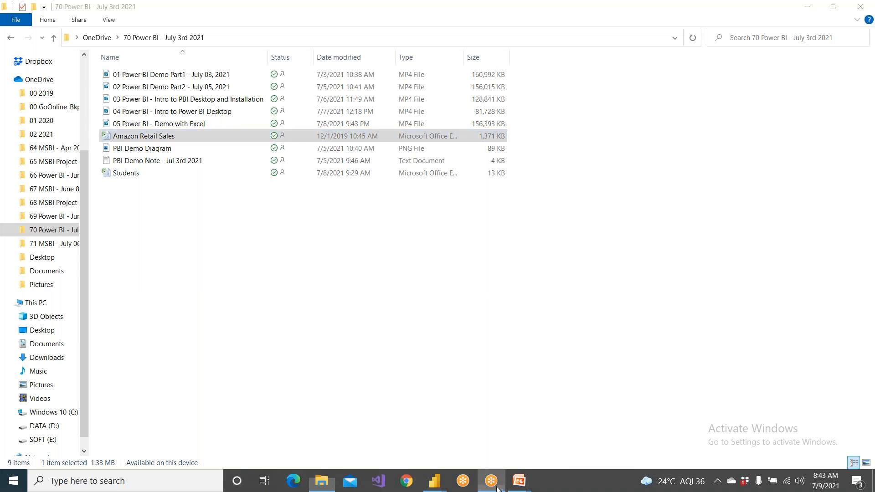
pyautogui.click(475, 437)
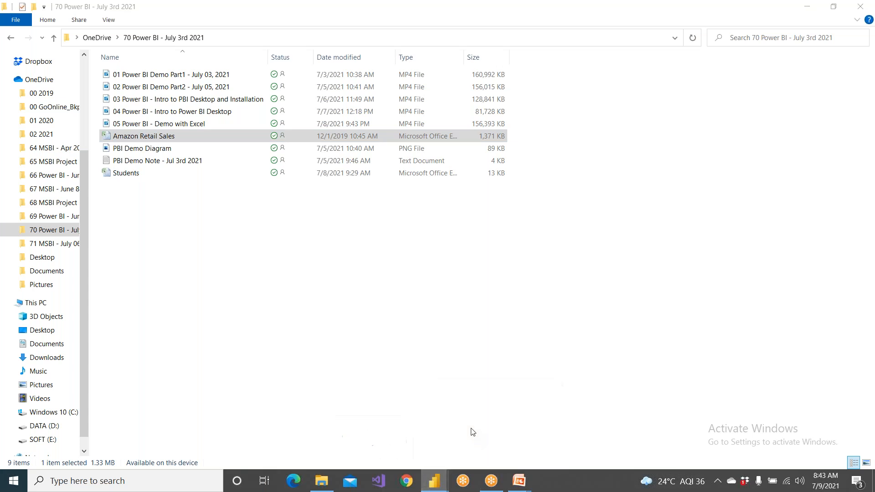
pyautogui.moveTo(435, 479)
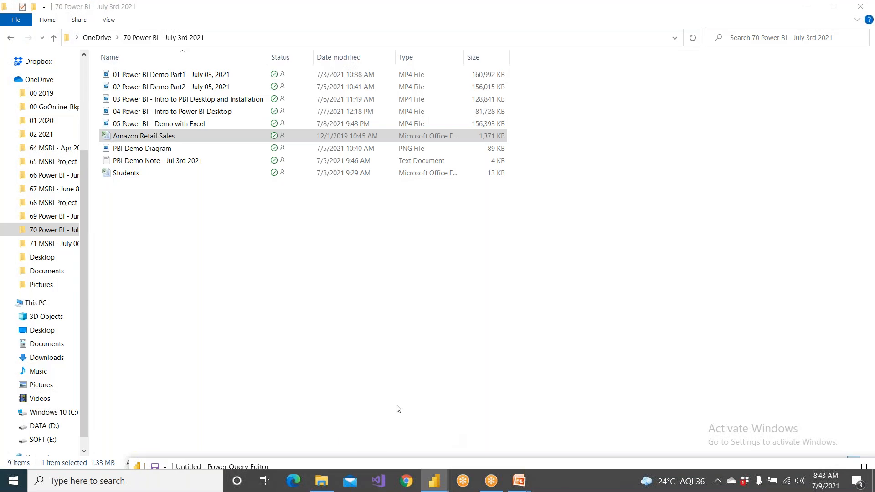
pyautogui.click(403, 447)
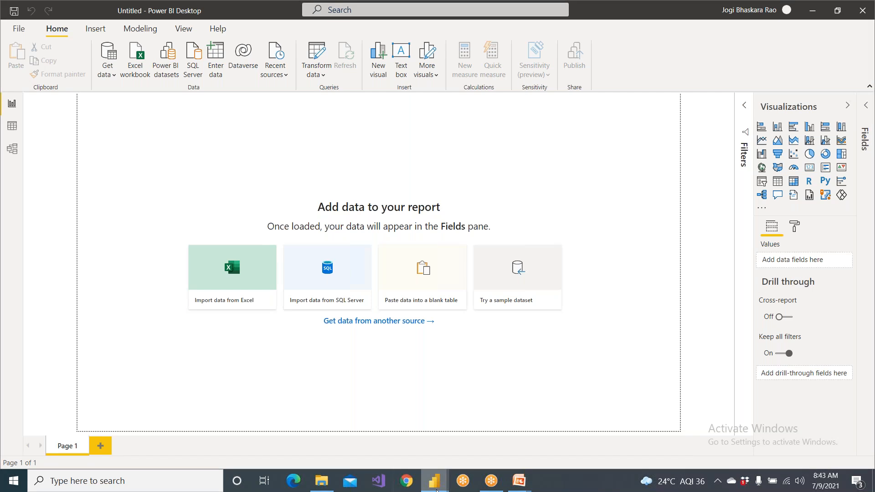
pyautogui.moveTo(437, 490)
pyautogui.click(475, 444)
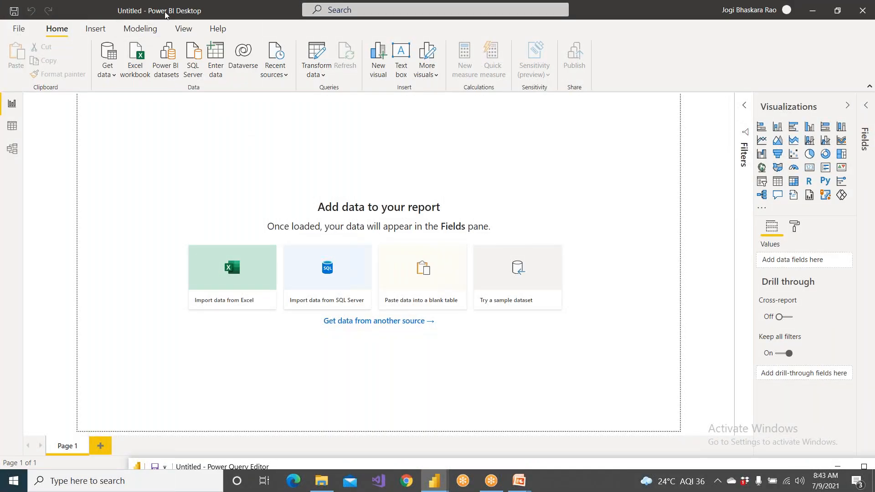
pyautogui.click(318, 76)
pyautogui.click(335, 93)
# - Close the off-screen Power Query Editor window and return to the untitled Power BI Desktop report
pyautogui.moveTo(434, 481)
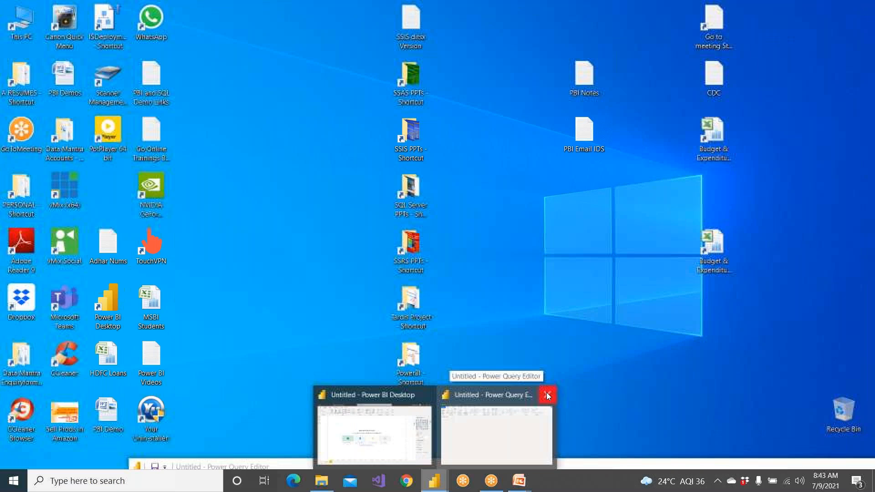
pyautogui.click(547, 394)
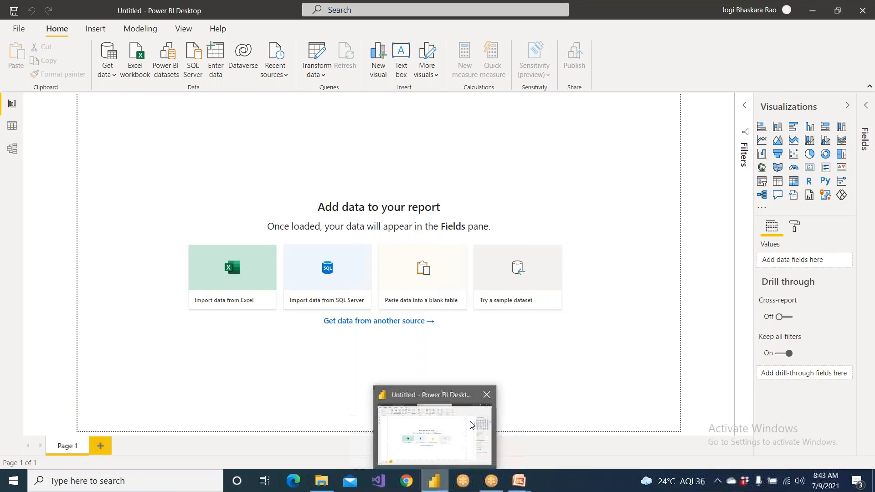
pyautogui.click(437, 433)
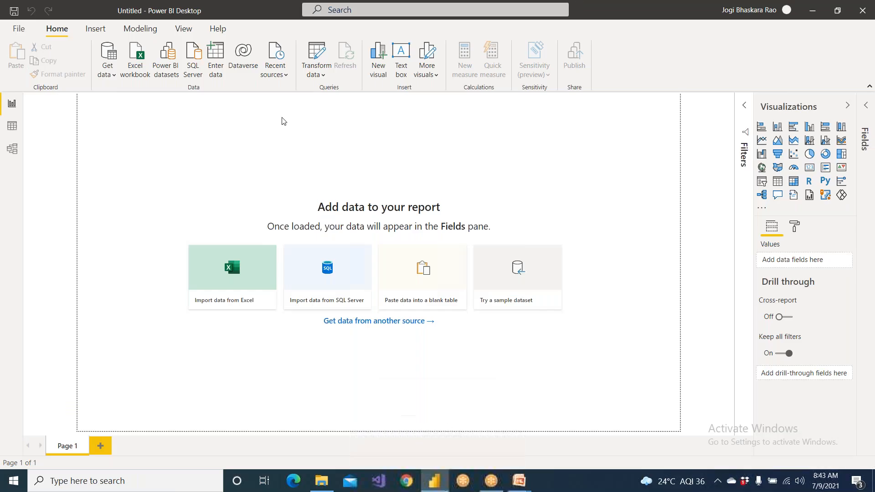
# - Launch the Power Query Editor to transform data and start a new Excel Workbook source
pyautogui.click(319, 76)
pyautogui.click(315, 92)
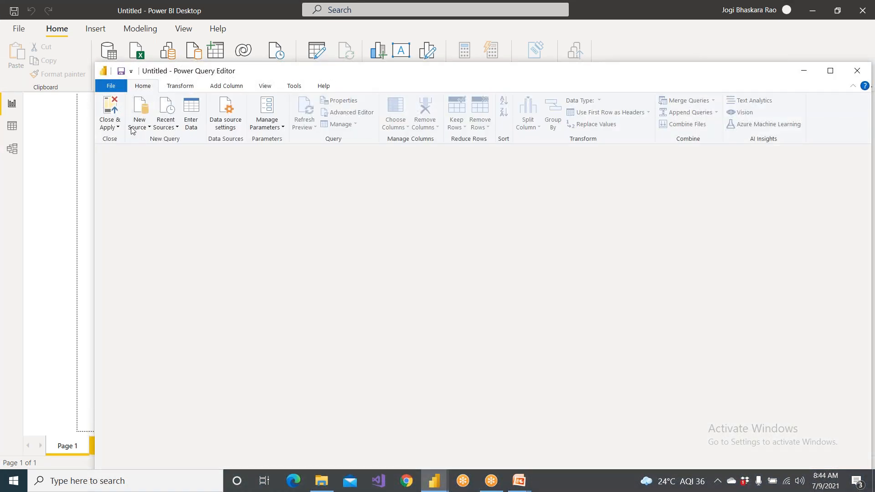
pyautogui.click(138, 127)
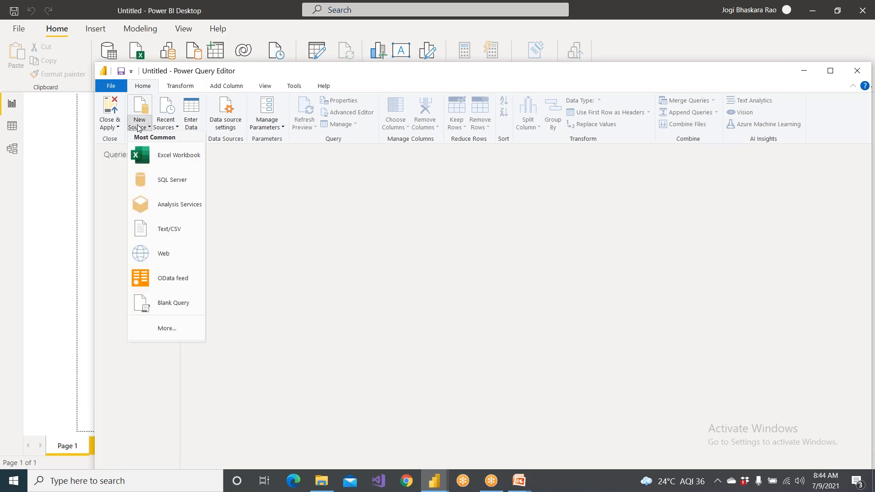
pyautogui.click(160, 151)
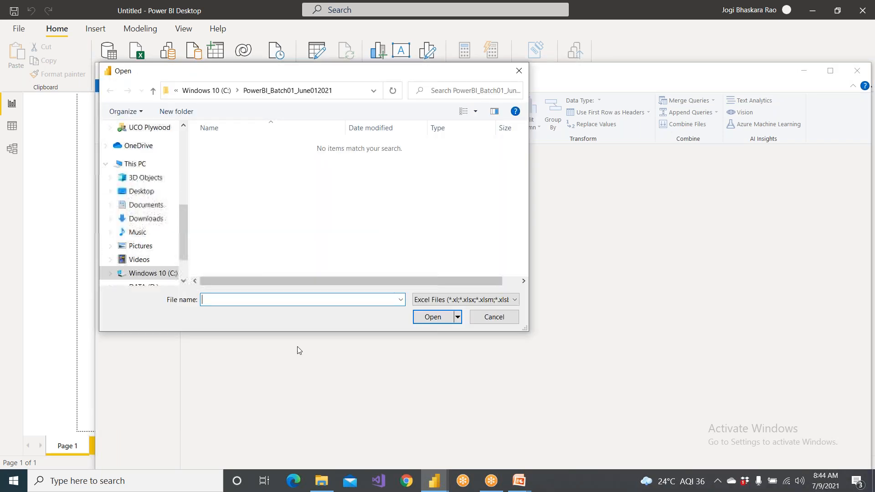
# - Switch to File Explorer and copy the path of the 70 Power BI - July 3rd 2021 folder
pyautogui.click(321, 481)
pyautogui.click(263, 39)
pyautogui.hotkey('ctrl', 'c')
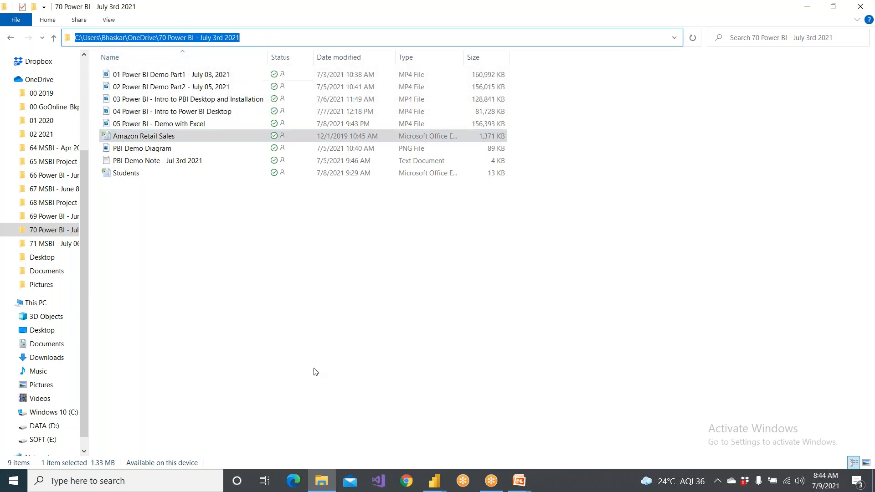
# - Switch back to the Power Query Editor's file dialog, go to the copied 70 Power BI - July 3rd 2021 folder path and open Amazon Retail Sales
pyautogui.click(436, 481)
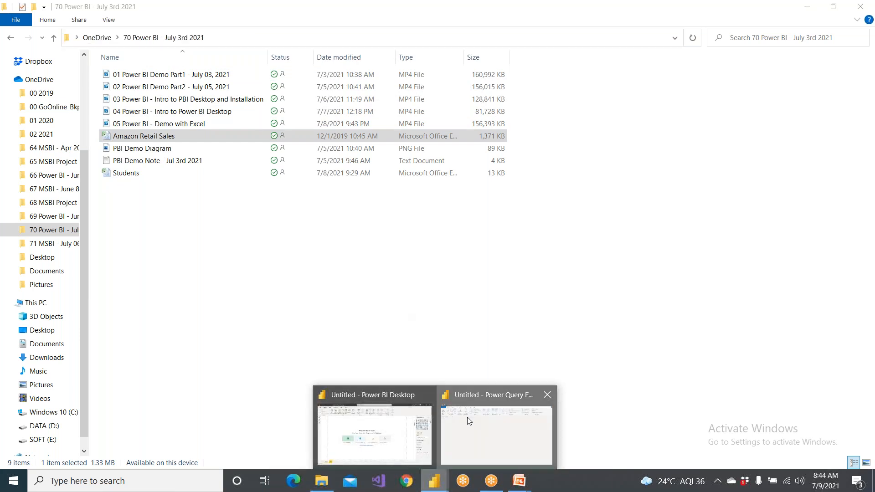
pyautogui.click(499, 387)
pyautogui.click(349, 91)
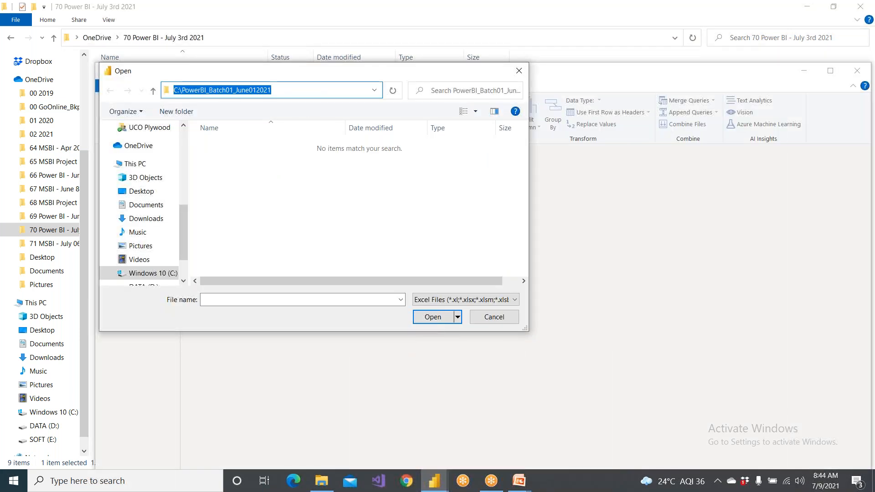
pyautogui.hotkey('ctrl', 'v')
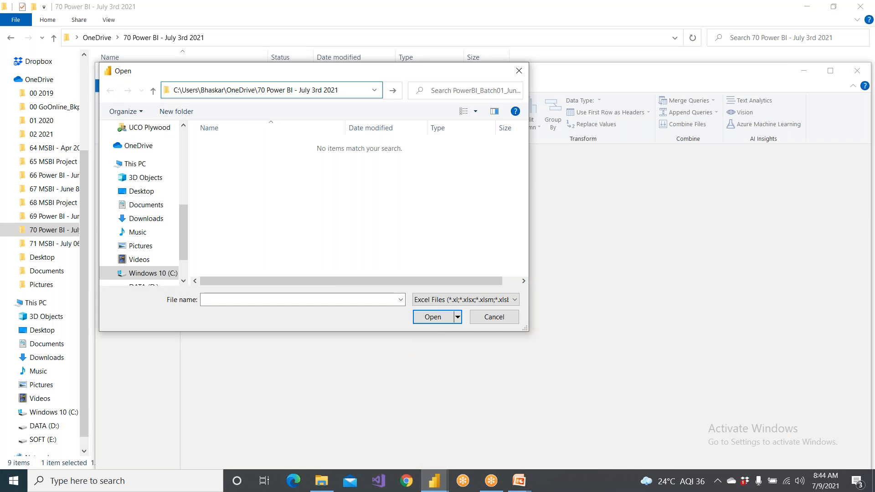
pyautogui.press('Return')
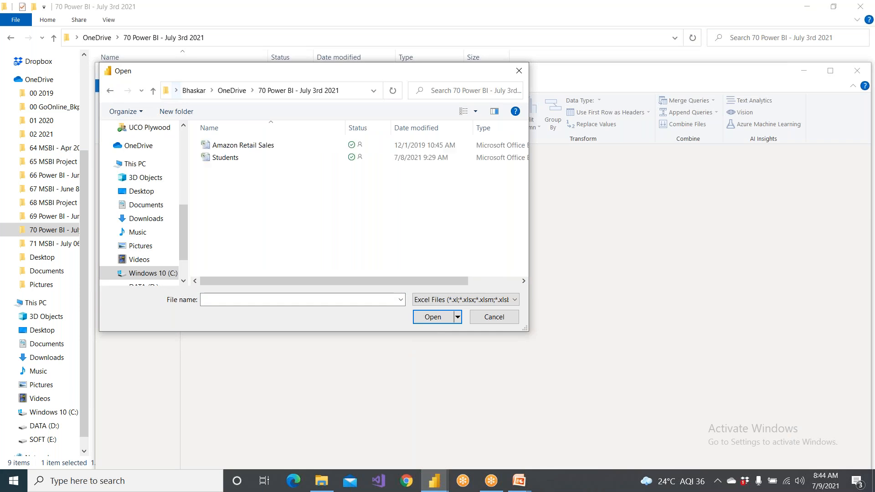
pyautogui.click(284, 150)
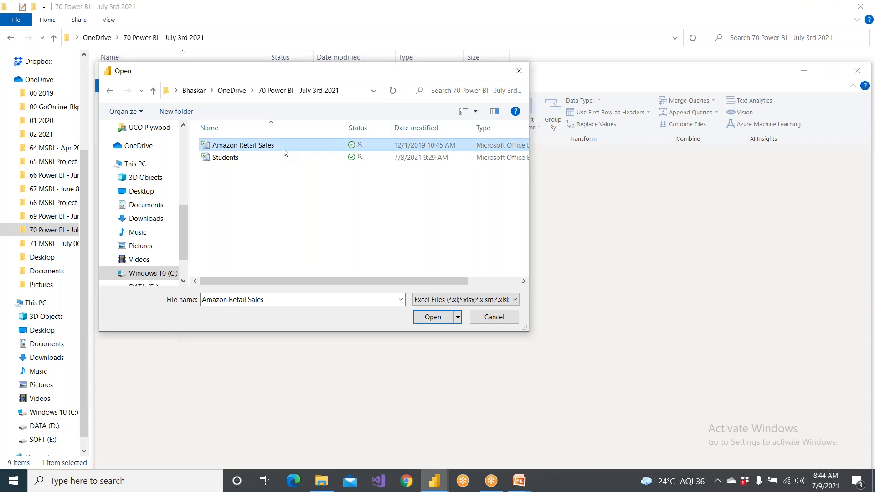
pyautogui.click(434, 325)
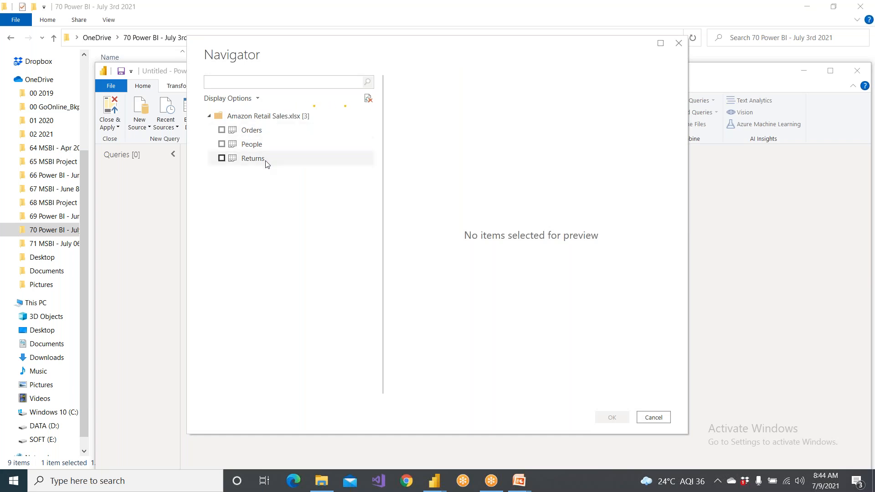
# - Select the Orders, People and Returns sheets of Amazon Retail Sales.xlsx for import
pyautogui.click(221, 130)
pyautogui.click(221, 145)
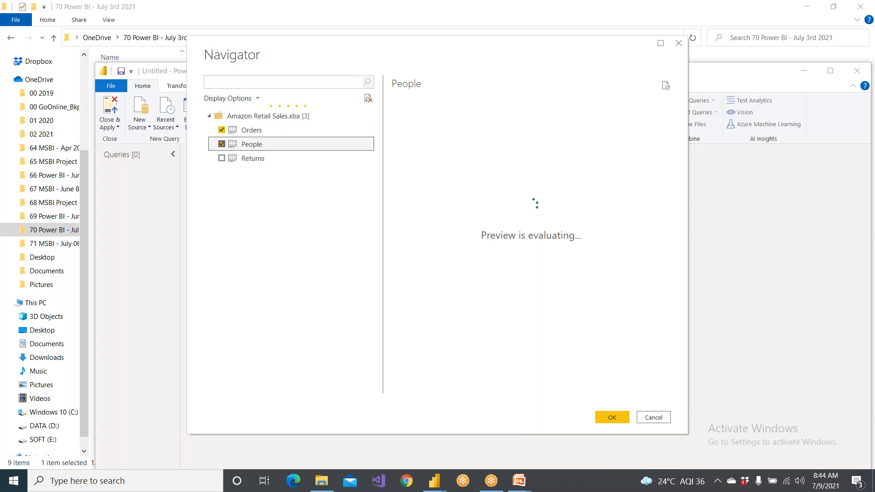
pyautogui.click(222, 159)
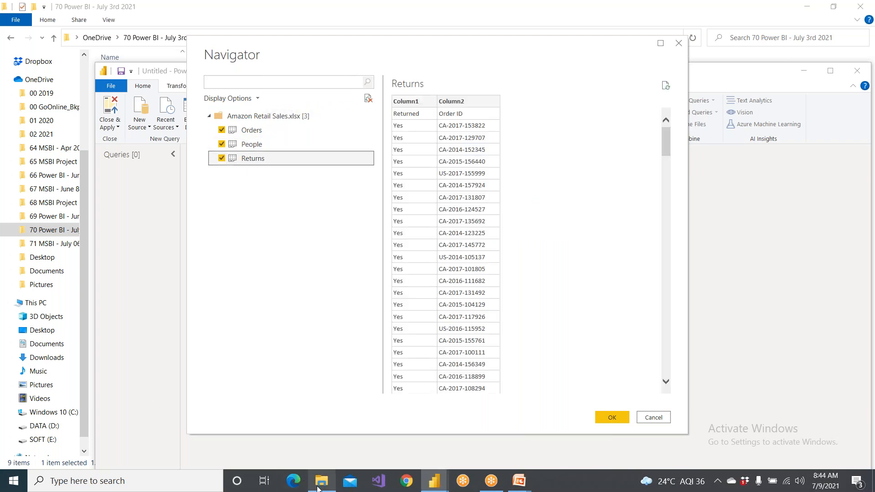
# - Switch to File Explorer and open the Amazon Retail Sales workbook in Excel
pyautogui.click(321, 481)
pyautogui.click(171, 138)
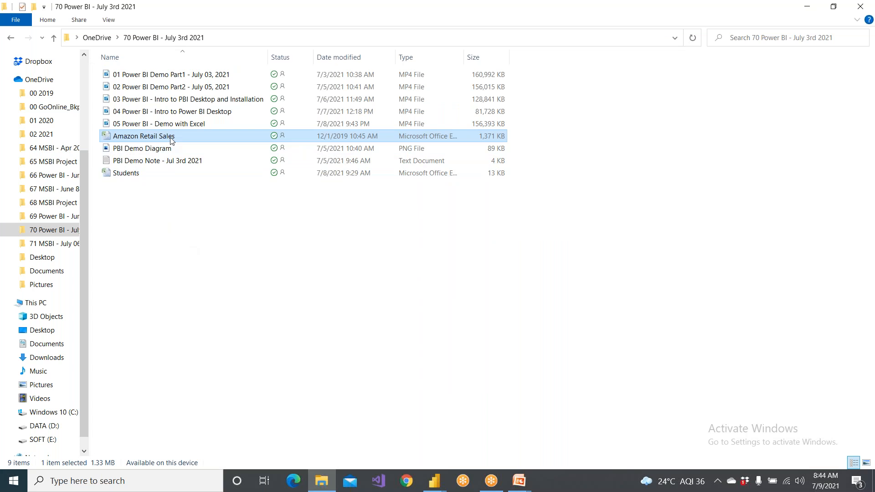
pyautogui.doubleClick(172, 139)
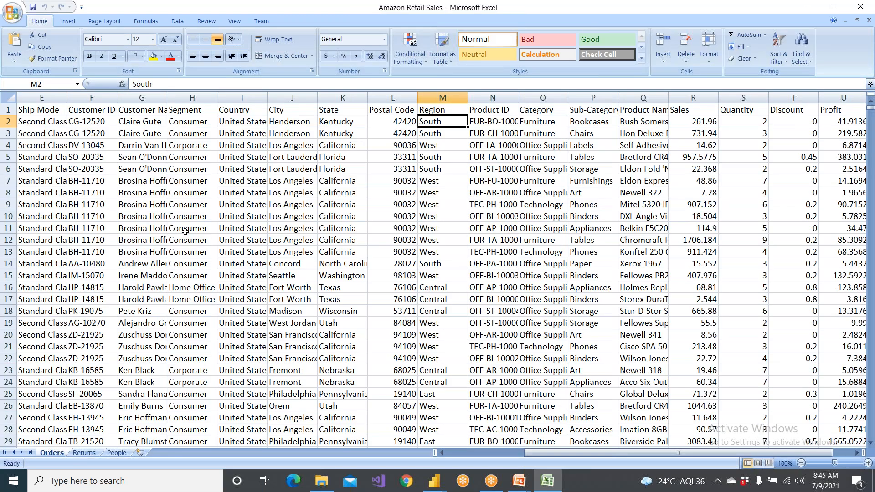
# - Go to the end of the Orders sheet's data and examine its last rows to see how many records it holds
pyautogui.hotkey('ctrl', 'Right')
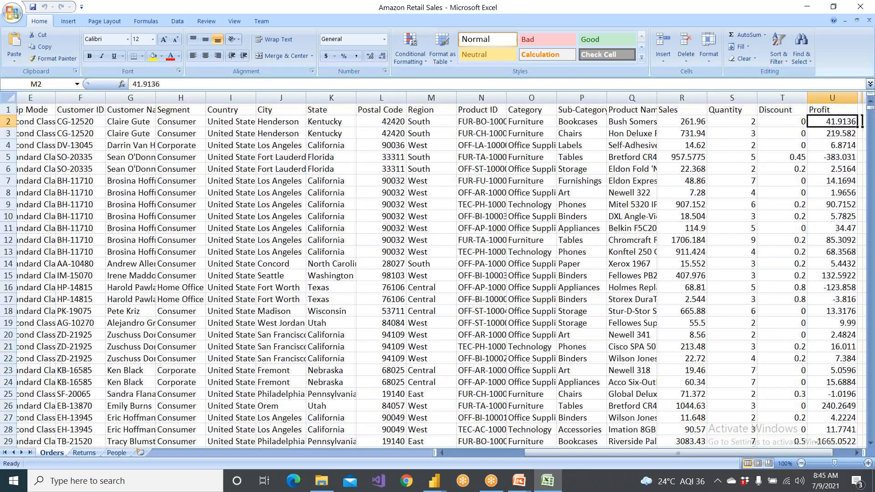
pyautogui.hotkey('ctrl', 'Down')
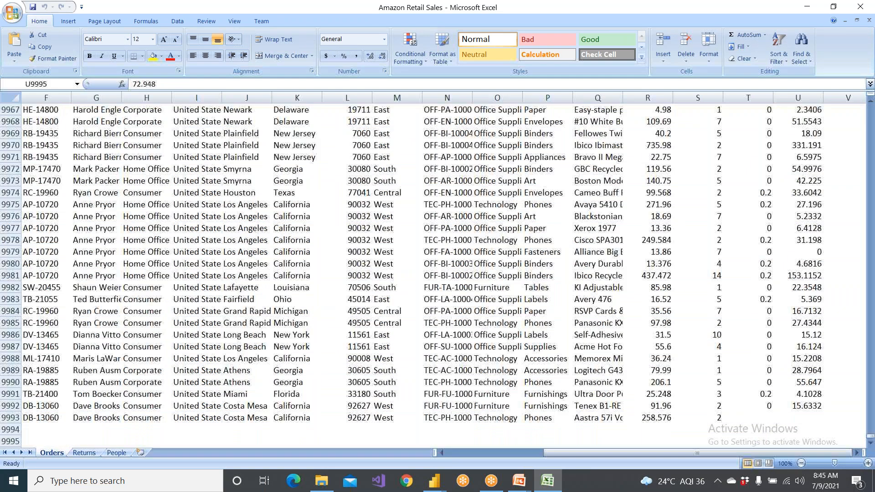
pyautogui.moveTo(538, 456); pyautogui.dragTo(8, 442)
pyautogui.click(8, 442)
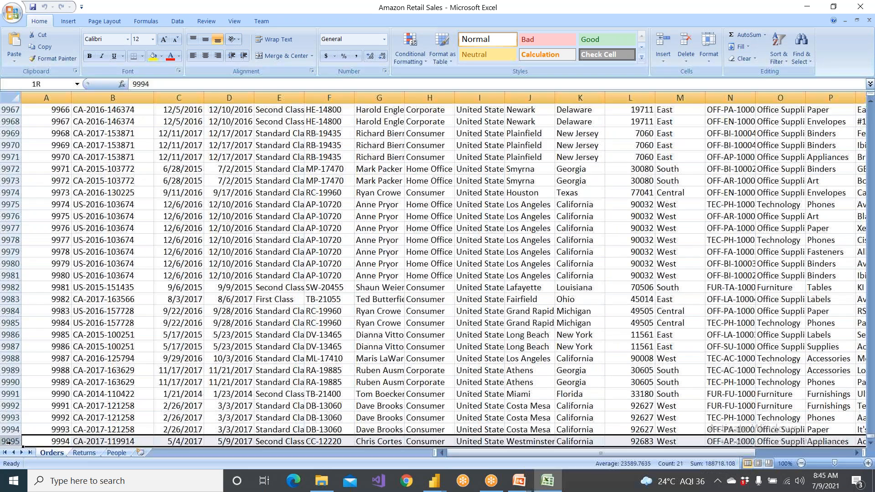
pyautogui.scroll(-1, 79, 415)
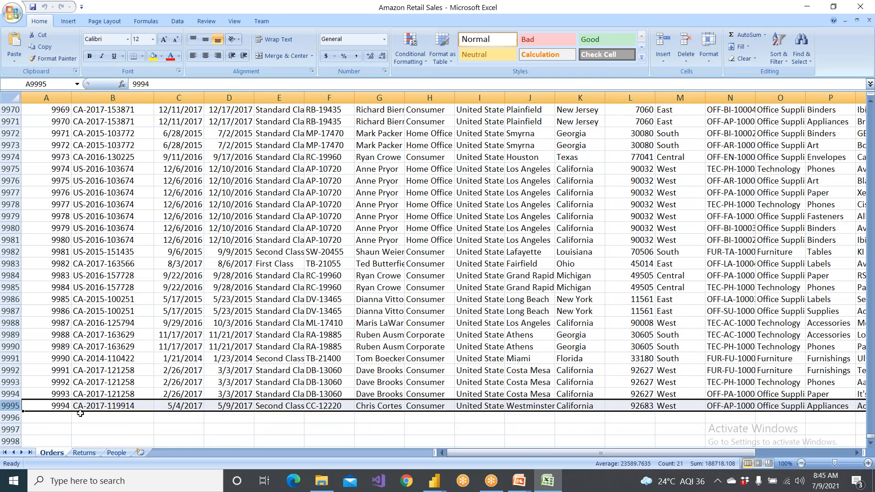
pyautogui.scroll(-2, 80, 414)
pyautogui.click(165, 310)
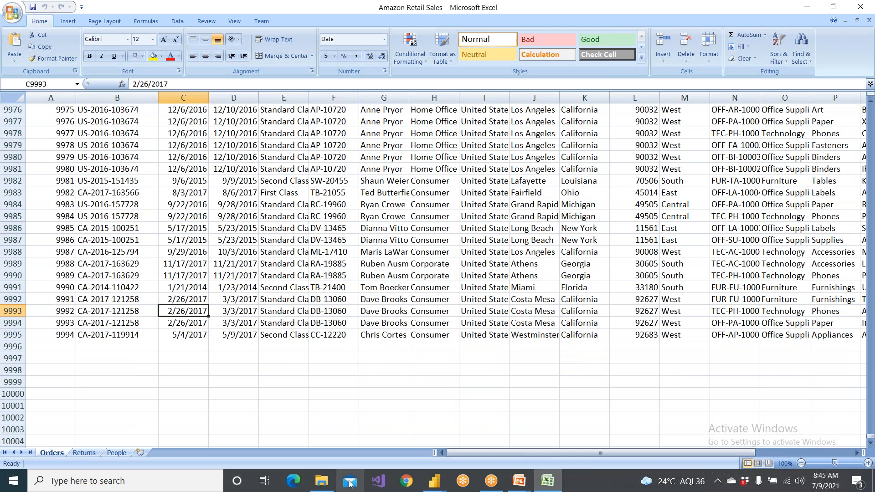
# - Switch back to the Power Query Navigator, preview the Orders sheet and import the three selected sheets as queries
pyautogui.click(434, 481)
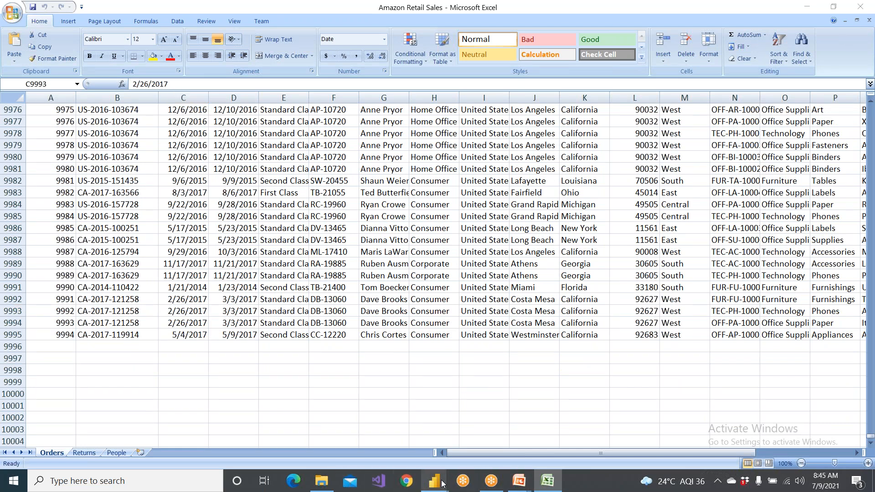
pyautogui.click(472, 442)
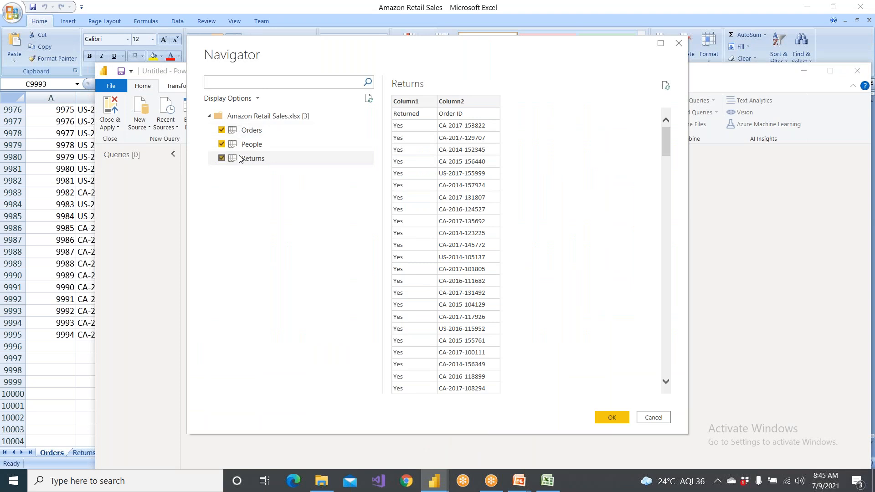
pyautogui.click(269, 131)
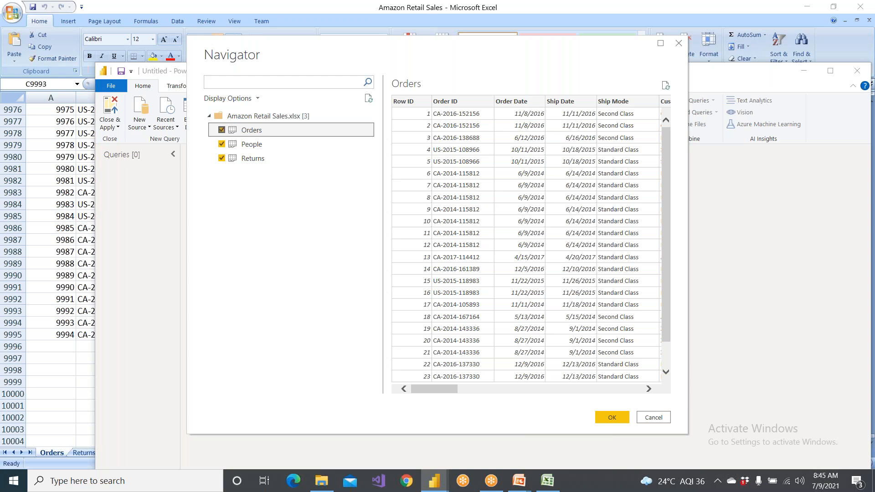
pyautogui.click(612, 418)
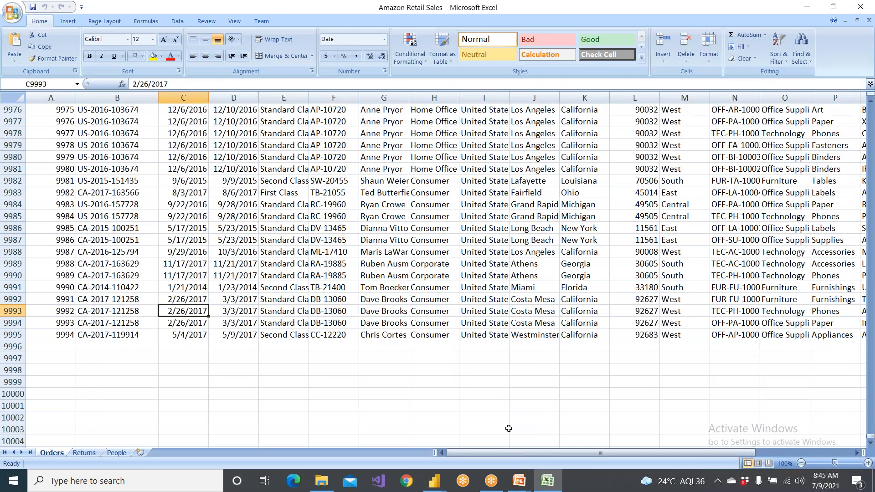
# - Bring the Power Query Editor window to the front, maximize it and display the Orders query
pyautogui.click(439, 482)
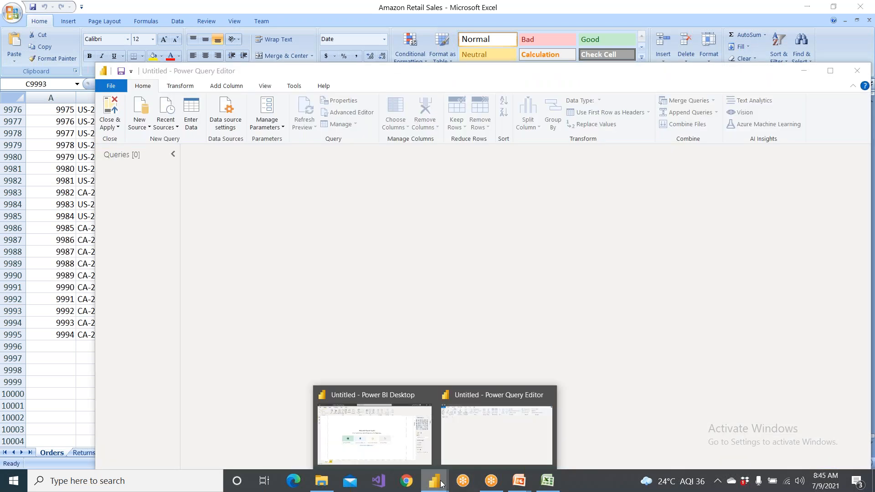
pyautogui.click(467, 442)
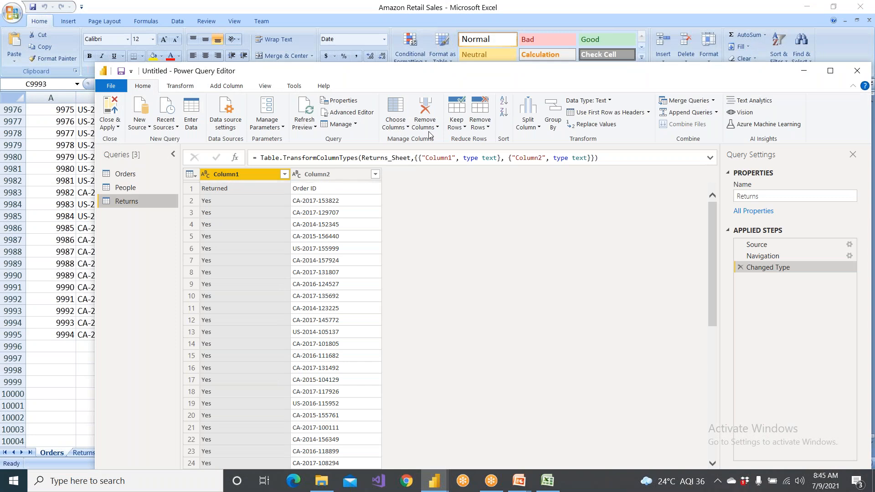
pyautogui.doubleClick(330, 71)
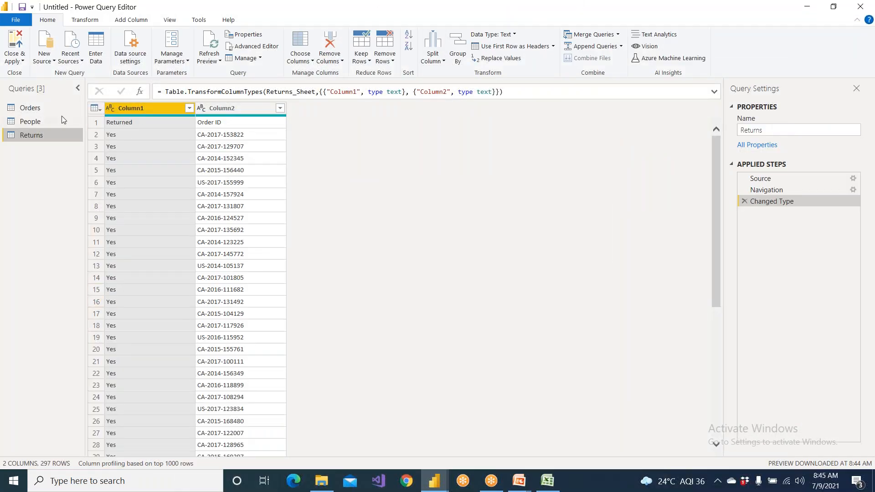
pyautogui.click(34, 110)
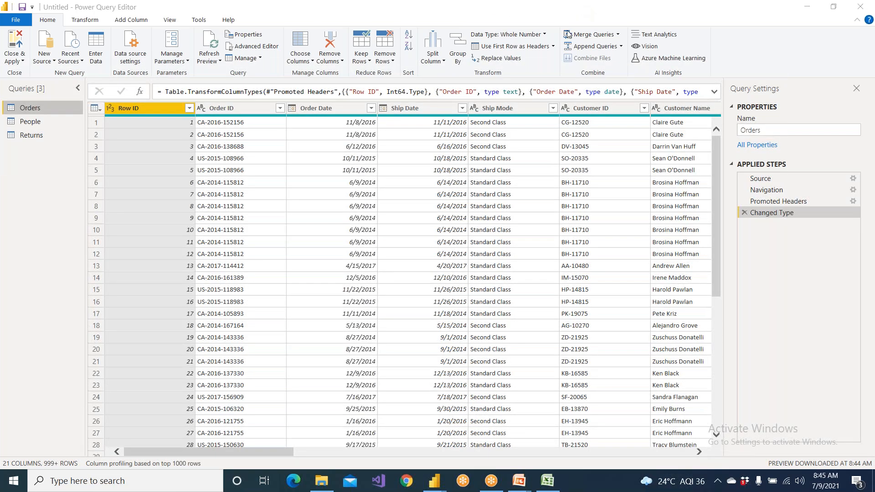
pyautogui.moveTo(197, 439)
pyautogui.mouseDown()
pyautogui.moveTo(162, 449)
pyautogui.moveTo(187, 474)
pyautogui.mouseUp()
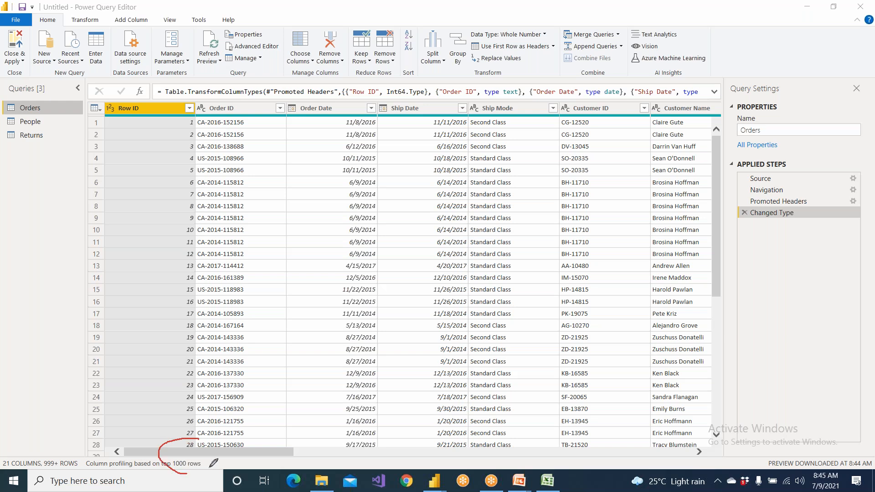
pyautogui.moveTo(172, 438)
pyautogui.mouseDown()
pyautogui.moveTo(194, 468)
pyautogui.moveTo(211, 439)
pyautogui.mouseUp()
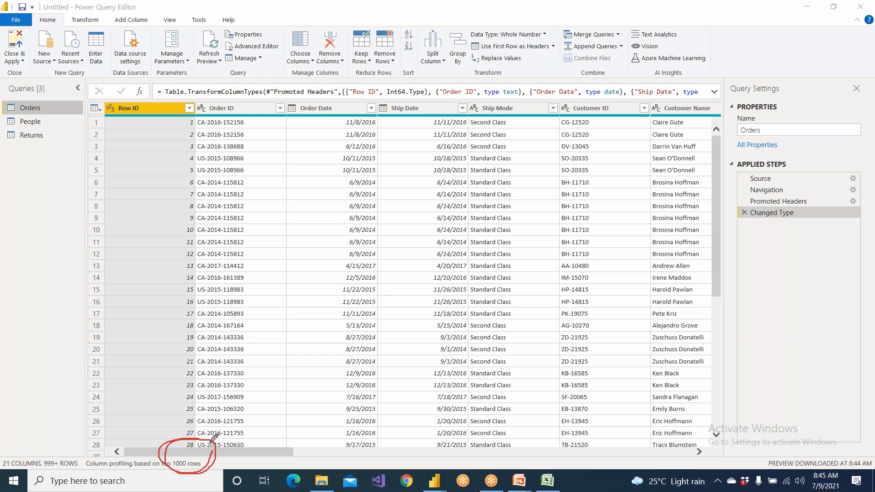
pyautogui.moveTo(26, 177); pyautogui.dragTo(27, 233)
pyautogui.moveTo(16, 158); pyautogui.dragTo(26, 200)
pyautogui.moveTo(57, 171)
pyautogui.mouseDown()
pyautogui.moveTo(74, 202)
pyautogui.moveTo(64, 174)
pyautogui.mouseUp()
pyautogui.moveTo(54, 192); pyautogui.dragTo(112, 322)
pyautogui.moveTo(142, 357); pyautogui.dragTo(185, 433)
pyautogui.moveTo(196, 405); pyautogui.dragTo(196, 437)
pyautogui.moveTo(162, 253); pyautogui.dragTo(178, 295)
pyautogui.moveTo(184, 252)
pyautogui.mouseDown()
pyautogui.moveTo(202, 289)
pyautogui.moveTo(211, 255)
pyautogui.moveTo(276, 232)
pyautogui.moveTo(277, 257)
pyautogui.moveTo(216, 303)
pyautogui.mouseUp()
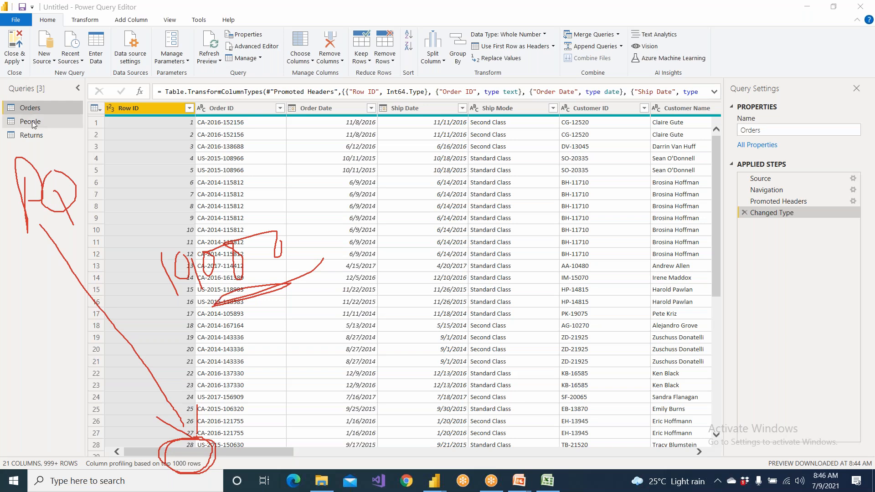
# - View the People and Returns queries in turn, clearing the on-screen annotations, and return to the Orders query
pyautogui.click(10, 120)
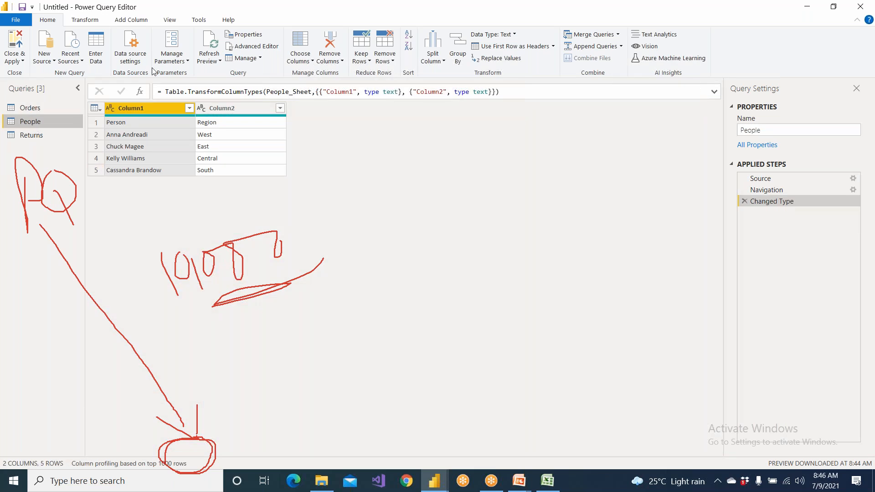
pyautogui.click(577, 6)
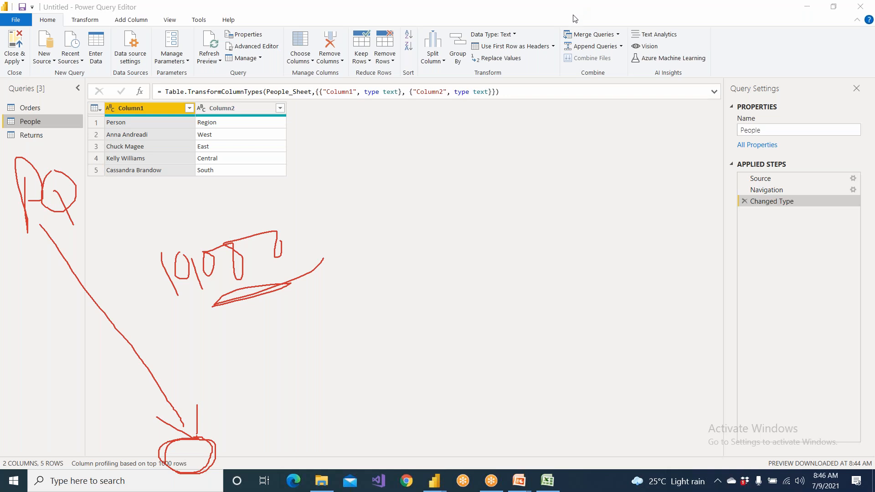
pyautogui.click(557, 87)
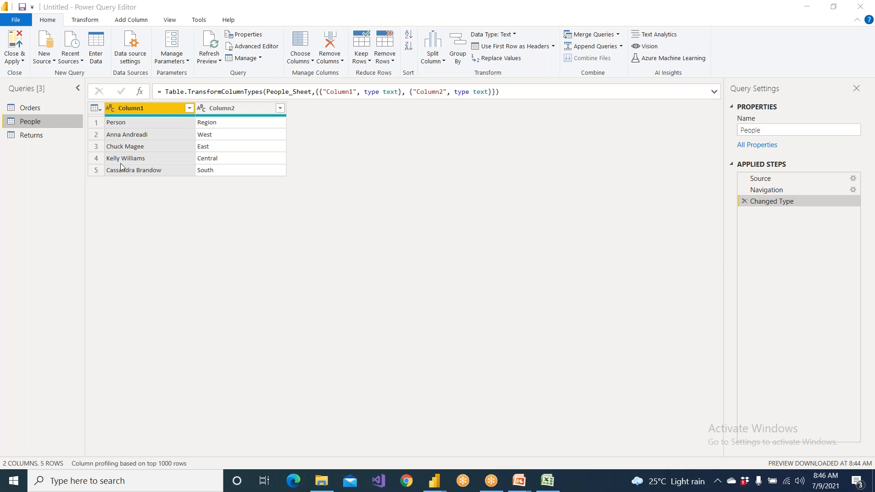
pyautogui.click(36, 134)
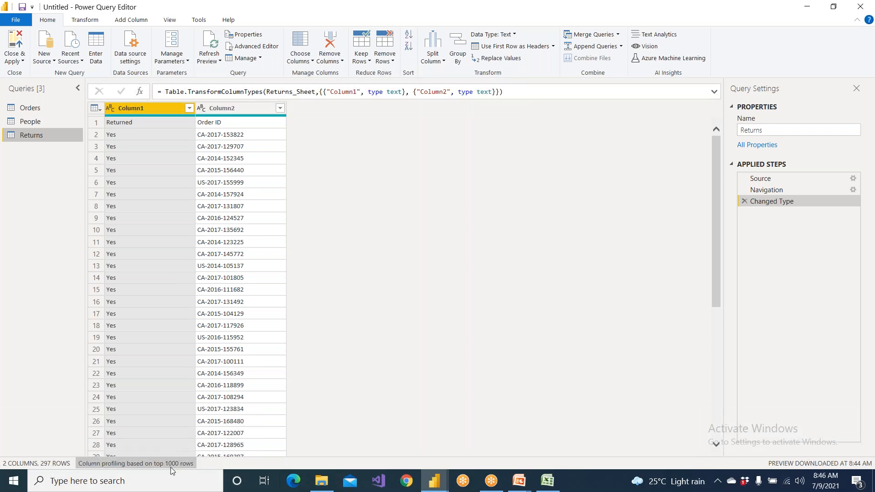
pyautogui.click(37, 108)
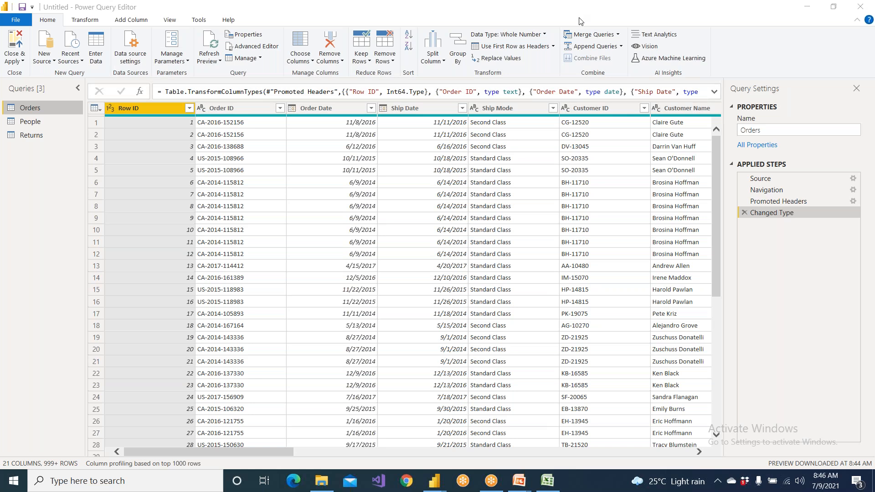
pyautogui.moveTo(47, 102)
pyautogui.mouseDown()
pyautogui.moveTo(3, 102)
pyautogui.moveTo(34, 114)
pyautogui.moveTo(57, 105)
pyautogui.moveTo(47, 112)
pyautogui.mouseUp()
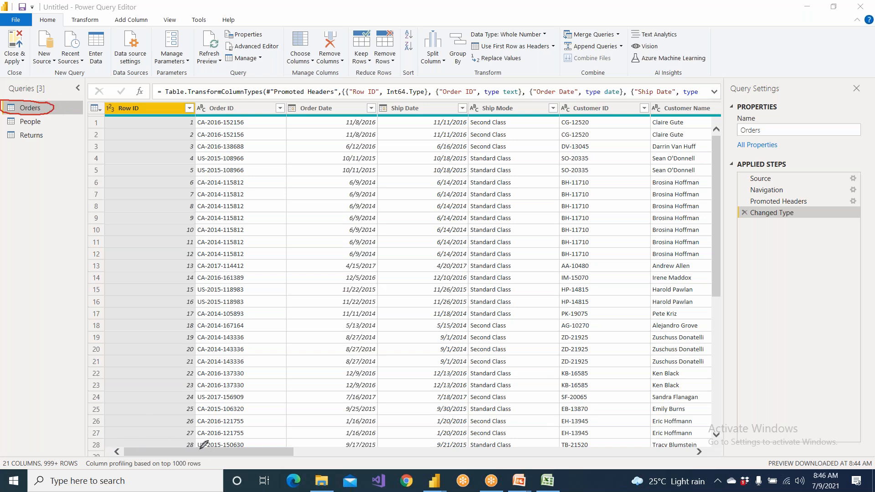
pyautogui.moveTo(200, 451)
pyautogui.mouseDown()
pyautogui.moveTo(214, 474)
pyautogui.moveTo(201, 452)
pyautogui.moveTo(164, 450)
pyautogui.mouseUp()
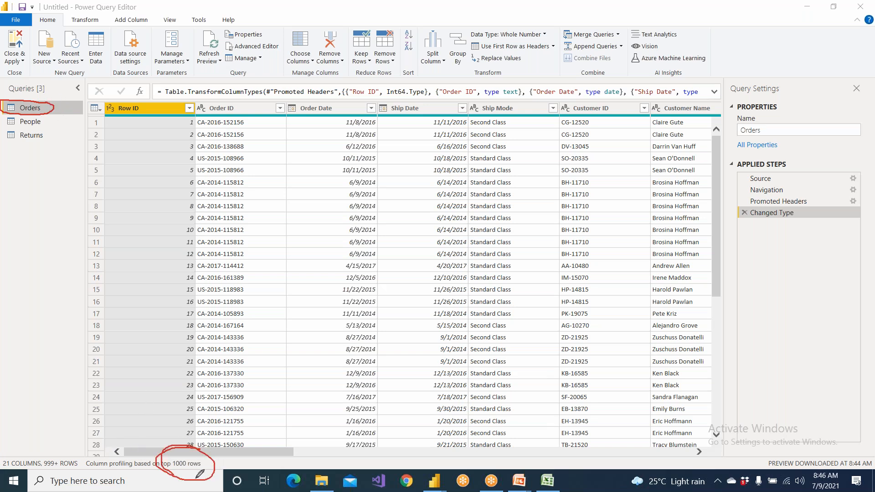
pyautogui.moveTo(47, 473)
pyautogui.mouseDown()
pyautogui.moveTo(71, 473)
pyautogui.moveTo(47, 473)
pyautogui.mouseUp()
pyautogui.moveTo(16, 446)
pyautogui.mouseDown()
pyautogui.moveTo(18, 479)
pyautogui.moveTo(27, 449)
pyautogui.moveTo(2, 452)
pyautogui.mouseUp()
pyautogui.moveTo(190, 452); pyautogui.dragTo(178, 382)
pyautogui.moveTo(132, 332); pyautogui.dragTo(145, 369)
pyautogui.moveTo(147, 342)
pyautogui.mouseDown()
pyautogui.moveTo(144, 355)
pyautogui.moveTo(164, 333)
pyautogui.moveTo(198, 356)
pyautogui.moveTo(209, 326)
pyautogui.mouseUp()
pyautogui.moveTo(155, 314)
pyautogui.mouseDown()
pyautogui.moveTo(148, 250)
pyautogui.moveTo(173, 256)
pyautogui.mouseUp()
pyautogui.moveTo(138, 189)
pyautogui.mouseDown()
pyautogui.moveTo(129, 211)
pyautogui.moveTo(119, 194)
pyautogui.moveTo(153, 180)
pyautogui.moveTo(180, 235)
pyautogui.moveTo(183, 196)
pyautogui.moveTo(230, 167)
pyautogui.moveTo(264, 180)
pyautogui.mouseUp()
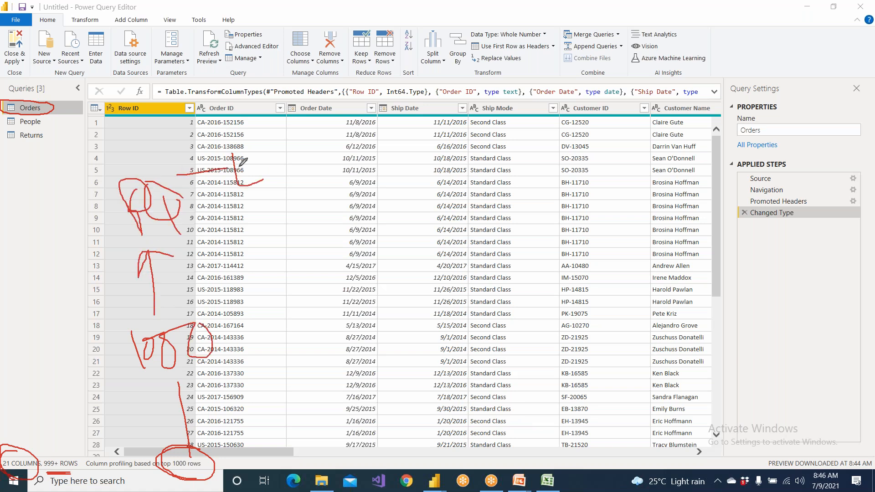
pyautogui.moveTo(3, 89)
pyautogui.mouseDown()
pyautogui.moveTo(40, 163)
pyautogui.moveTo(3, 147)
pyautogui.mouseUp()
pyautogui.moveTo(25, 197)
pyautogui.mouseDown()
pyautogui.moveTo(36, 234)
pyautogui.moveTo(40, 204)
pyautogui.mouseUp()
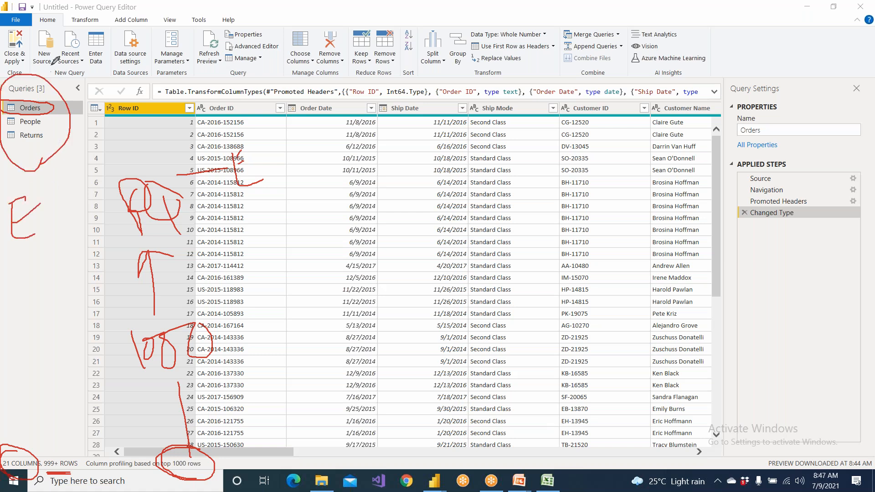
# - Annotate the ETL flow over the Orders preview, linking E to New Source, T to the circled transformation commands, and L to Close & Apply
pyautogui.moveTo(47, 51); pyautogui.dragTo(46, 77)
pyautogui.moveTo(273, 162)
pyautogui.mouseDown()
pyautogui.moveTo(381, 160)
pyautogui.moveTo(382, 195)
pyautogui.mouseUp()
pyautogui.moveTo(448, 170)
pyautogui.mouseDown()
pyautogui.moveTo(450, 212)
pyautogui.moveTo(456, 153)
pyautogui.mouseUp()
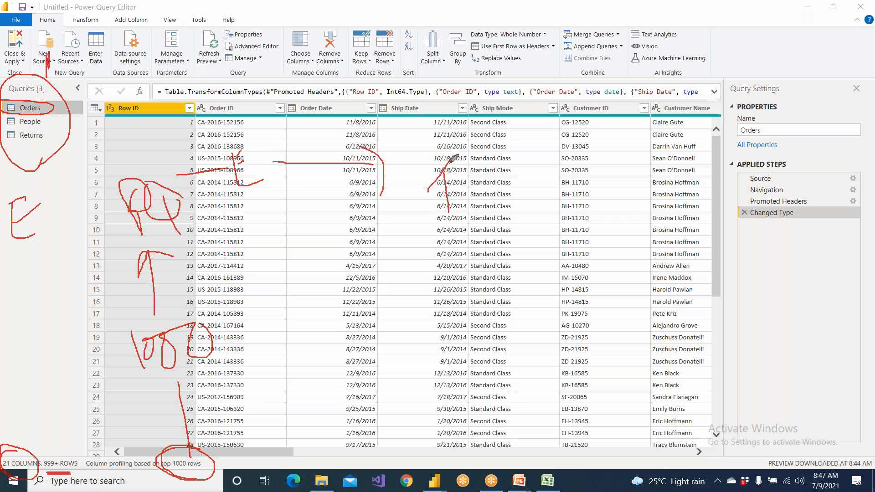
pyautogui.moveTo(446, 223); pyautogui.dragTo(465, 224)
pyautogui.moveTo(470, 194); pyautogui.dragTo(540, 191)
pyautogui.moveTo(574, 149); pyautogui.dragTo(601, 201)
pyautogui.moveTo(573, 228)
pyautogui.mouseDown()
pyautogui.moveTo(573, 241)
pyautogui.moveTo(607, 237)
pyautogui.mouseUp()
pyautogui.moveTo(380, 24)
pyautogui.mouseDown()
pyautogui.moveTo(100, 8)
pyautogui.moveTo(112, 75)
pyautogui.mouseUp()
pyautogui.moveTo(217, 82)
pyautogui.mouseDown()
pyautogui.moveTo(561, 80)
pyautogui.moveTo(536, 28)
pyautogui.moveTo(331, 31)
pyautogui.mouseUp()
pyautogui.moveTo(362, 55); pyautogui.dragTo(445, 160)
pyautogui.moveTo(233, 144); pyautogui.dragTo(51, 57)
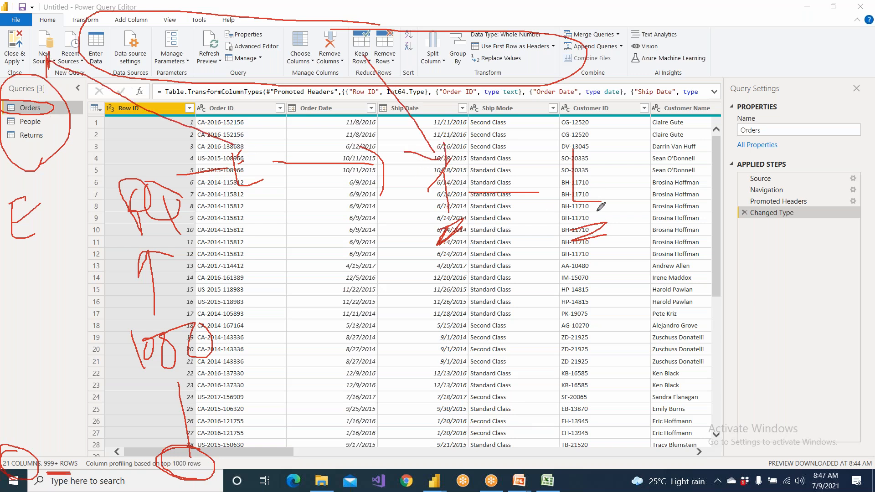
pyautogui.moveTo(575, 160)
pyautogui.mouseDown()
pyautogui.moveTo(607, 195)
pyautogui.moveTo(575, 279)
pyautogui.moveTo(130, 231)
pyautogui.moveTo(37, 86)
pyautogui.moveTo(25, 28)
pyautogui.moveTo(7, 44)
pyautogui.moveTo(37, 59)
pyautogui.moveTo(6, 58)
pyautogui.moveTo(34, 61)
pyautogui.moveTo(23, 29)
pyautogui.mouseUp()
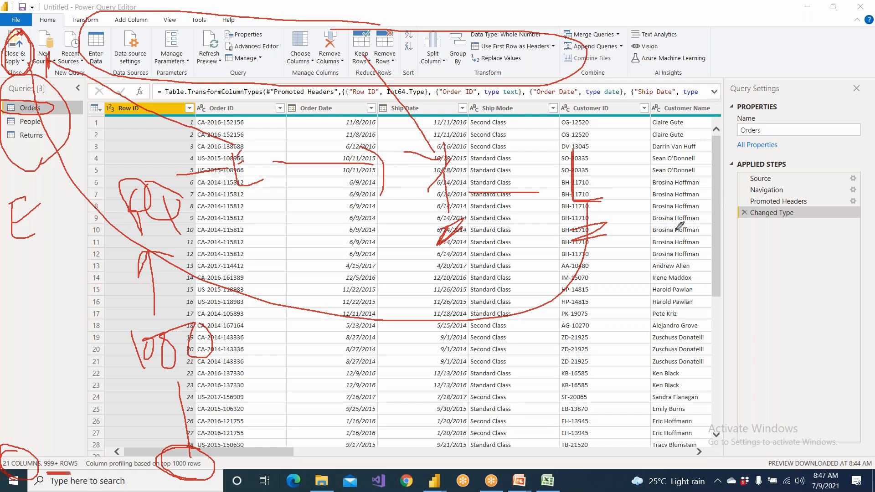
# - Shade the mark under the T annotation, then write and underline 10,000 beside the sketched 1000
pyautogui.moveTo(447, 218)
pyautogui.mouseDown()
pyautogui.moveTo(436, 235)
pyautogui.moveTo(449, 219)
pyautogui.mouseUp()
pyautogui.moveTo(11, 291)
pyautogui.mouseDown()
pyautogui.moveTo(17, 315)
pyautogui.moveTo(23, 301)
pyautogui.moveTo(58, 330)
pyautogui.mouseUp()
pyautogui.moveTo(56, 290)
pyautogui.mouseDown()
pyautogui.moveTo(57, 300)
pyautogui.moveTo(86, 301)
pyautogui.moveTo(118, 262)
pyautogui.mouseUp()
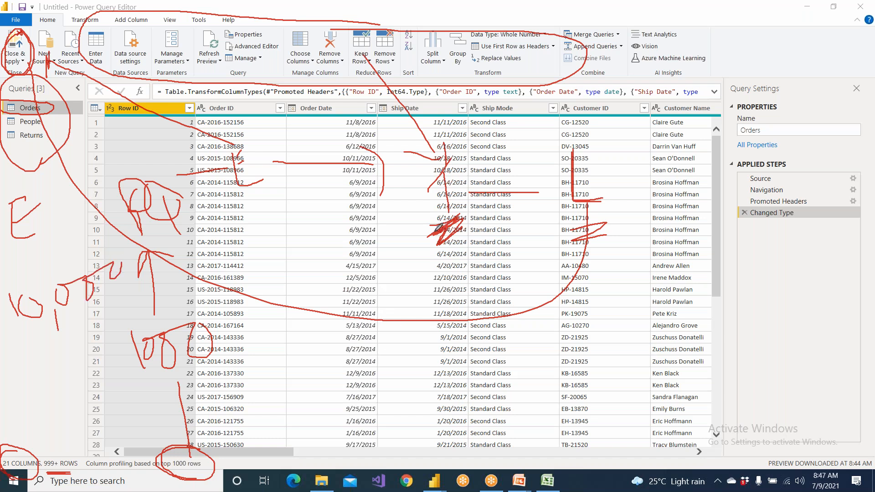
pyautogui.moveTo(31, 331)
pyautogui.mouseDown()
pyautogui.moveTo(93, 310)
pyautogui.moveTo(71, 313)
pyautogui.mouseUp()
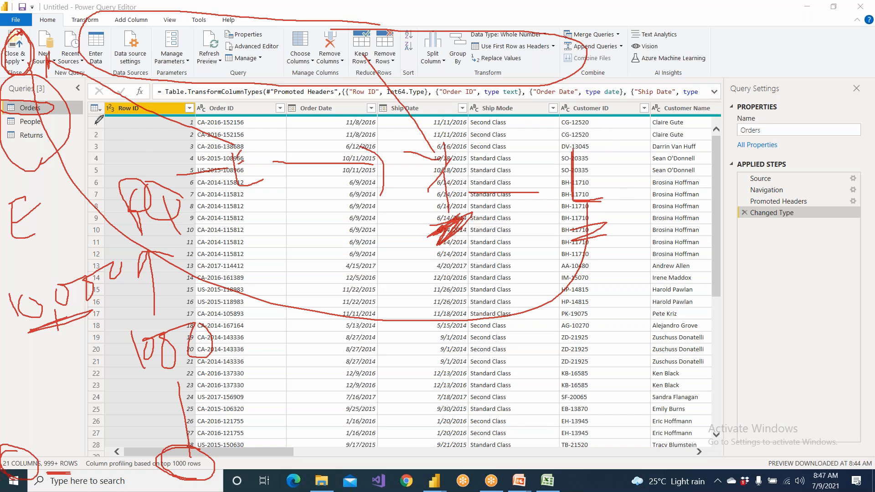
# - Sketch a flow from 1000 through T and L to PP, link 10,000, add a PV box, and clear all annotations
pyautogui.moveTo(265, 344)
pyautogui.mouseDown()
pyautogui.moveTo(267, 370)
pyautogui.moveTo(273, 351)
pyautogui.moveTo(293, 350)
pyautogui.moveTo(401, 357)
pyautogui.moveTo(426, 376)
pyautogui.mouseUp()
pyautogui.moveTo(418, 364)
pyautogui.mouseDown()
pyautogui.moveTo(431, 345)
pyautogui.moveTo(467, 363)
pyautogui.mouseUp()
pyautogui.moveTo(491, 349)
pyautogui.mouseDown()
pyautogui.moveTo(494, 367)
pyautogui.moveTo(518, 367)
pyautogui.mouseUp()
pyautogui.moveTo(277, 378)
pyautogui.mouseDown()
pyautogui.moveTo(314, 373)
pyautogui.moveTo(270, 378)
pyautogui.moveTo(296, 424)
pyautogui.mouseUp()
pyautogui.moveTo(298, 403)
pyautogui.mouseDown()
pyautogui.moveTo(300, 417)
pyautogui.moveTo(310, 408)
pyautogui.moveTo(324, 432)
pyautogui.mouseUp()
pyautogui.moveTo(324, 413)
pyautogui.mouseDown()
pyautogui.moveTo(370, 423)
pyautogui.moveTo(374, 407)
pyautogui.mouseUp()
pyautogui.moveTo(498, 373)
pyautogui.mouseDown()
pyautogui.moveTo(390, 409)
pyautogui.moveTo(396, 418)
pyautogui.mouseUp()
pyautogui.moveTo(444, 339)
pyautogui.mouseDown()
pyautogui.moveTo(404, 357)
pyautogui.moveTo(419, 376)
pyautogui.mouseUp()
pyautogui.moveTo(508, 337)
pyautogui.mouseDown()
pyautogui.moveTo(476, 358)
pyautogui.moveTo(511, 336)
pyautogui.moveTo(581, 349)
pyautogui.mouseUp()
pyautogui.moveTo(590, 325)
pyautogui.mouseDown()
pyautogui.moveTo(606, 385)
pyautogui.moveTo(619, 381)
pyautogui.moveTo(588, 324)
pyautogui.moveTo(582, 411)
pyautogui.mouseUp()
pyautogui.moveTo(650, 388)
pyautogui.mouseDown()
pyautogui.moveTo(638, 302)
pyautogui.moveTo(580, 301)
pyautogui.mouseUp()
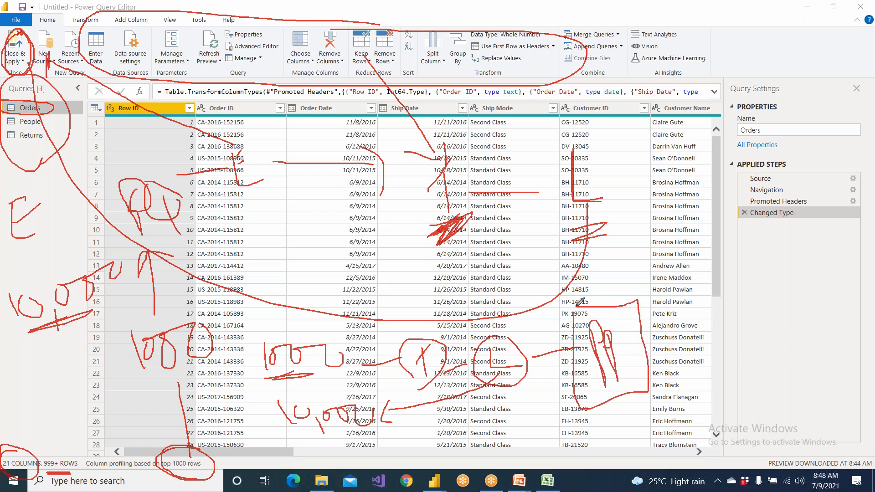
pyautogui.moveTo(718, 297)
pyautogui.mouseDown()
pyautogui.moveTo(735, 385)
pyautogui.moveTo(776, 295)
pyautogui.moveTo(710, 300)
pyautogui.mouseUp()
pyautogui.moveTo(733, 332)
pyautogui.mouseDown()
pyautogui.moveTo(740, 349)
pyautogui.moveTo(777, 325)
pyautogui.mouseUp()
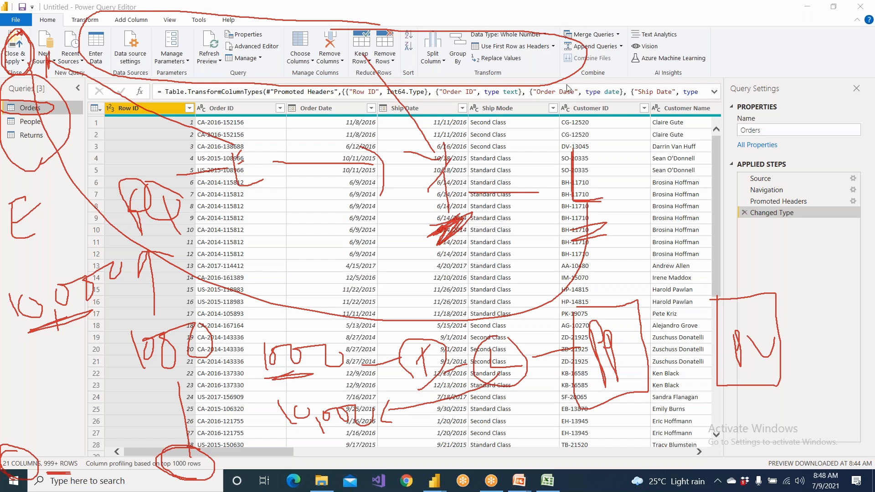
pyautogui.press('Escape')
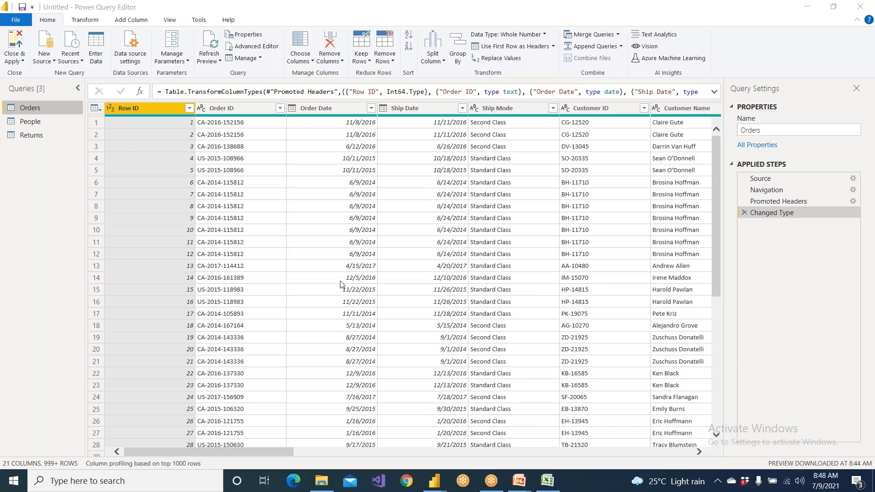
# - Look across the columns of the Orders query, view the People and Returns queries, and return to Orders
pyautogui.moveTo(287, 450); pyautogui.dragTo(662, 459)
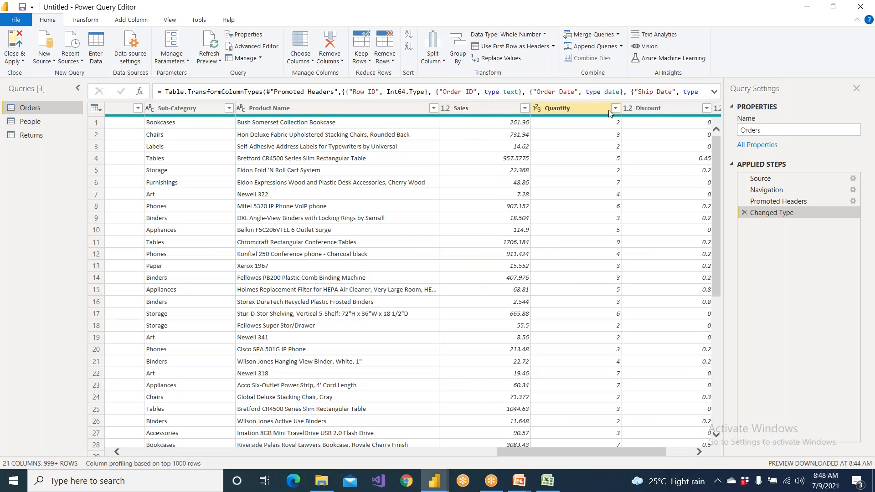
pyautogui.moveTo(593, 454); pyautogui.dragTo(185, 461)
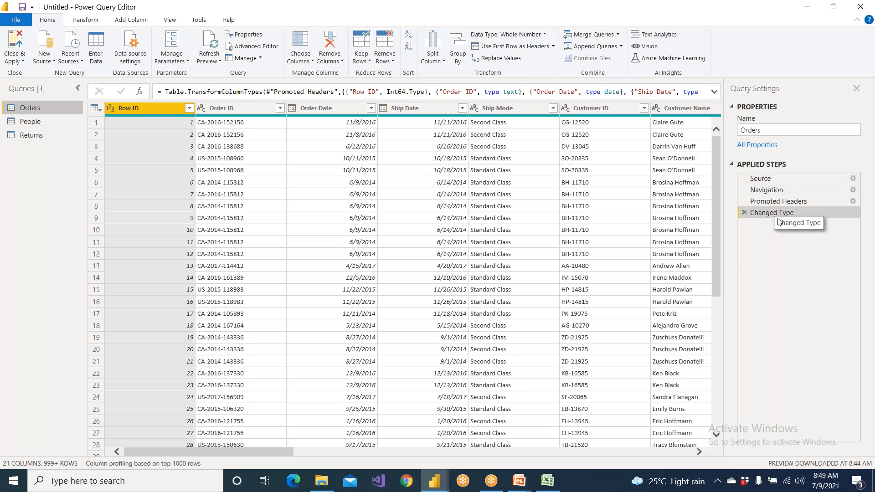
pyautogui.click(28, 121)
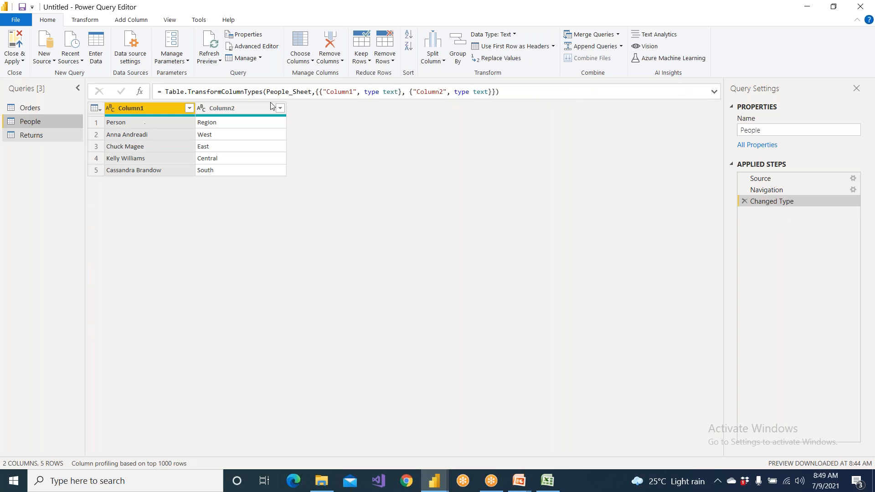
pyautogui.click(44, 136)
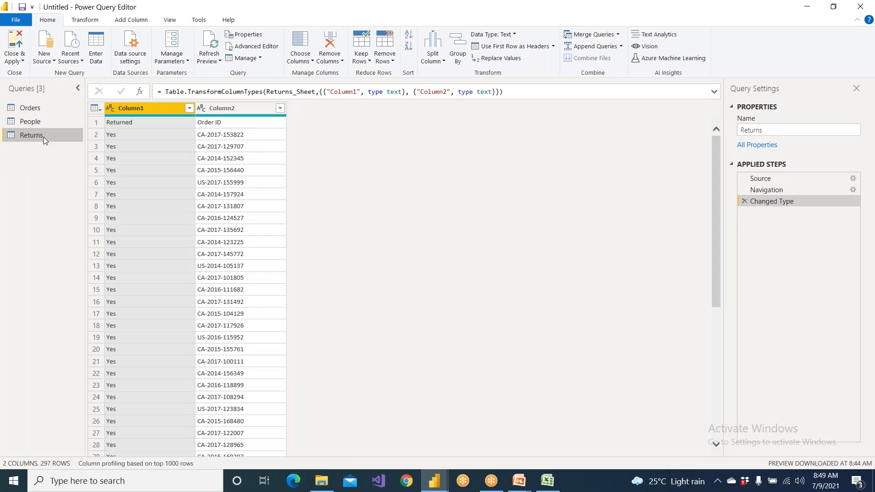
pyautogui.click(42, 109)
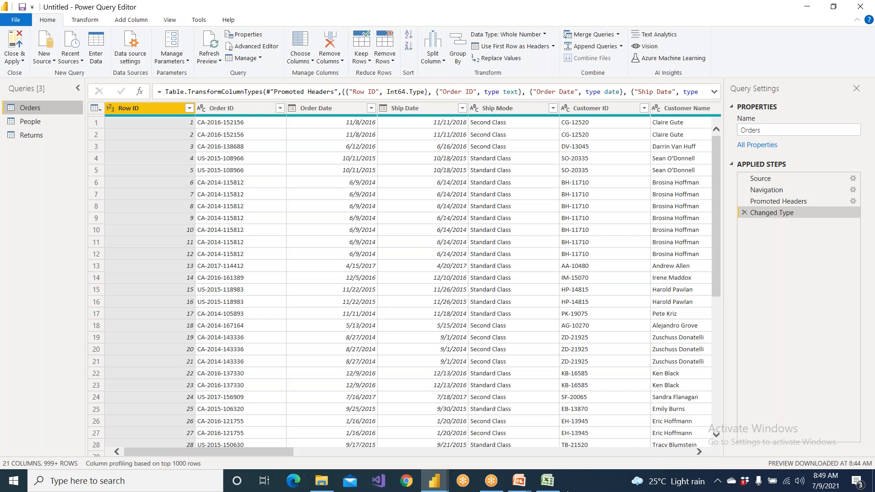
# - Switch to PowerPoint and bring up the 03 Power BI - Intro to Power Query slide show at the Cloud Architecture slide
pyautogui.click(519, 481)
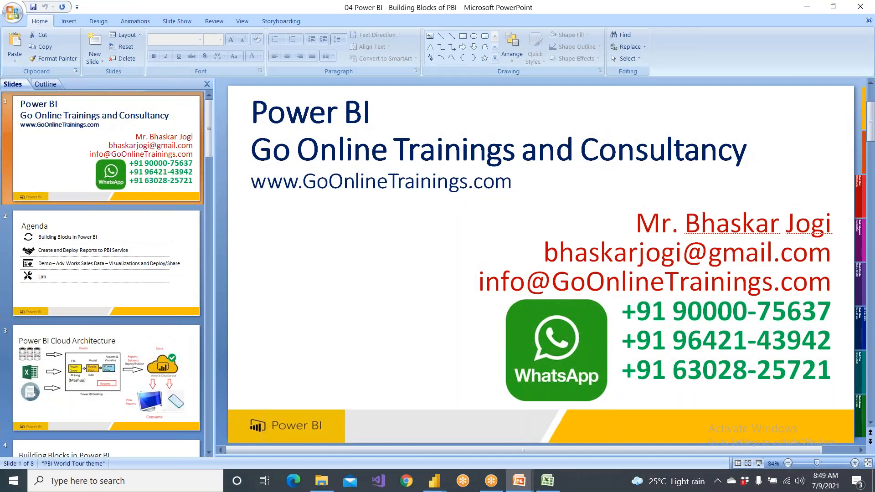
pyautogui.moveTo(514, 483)
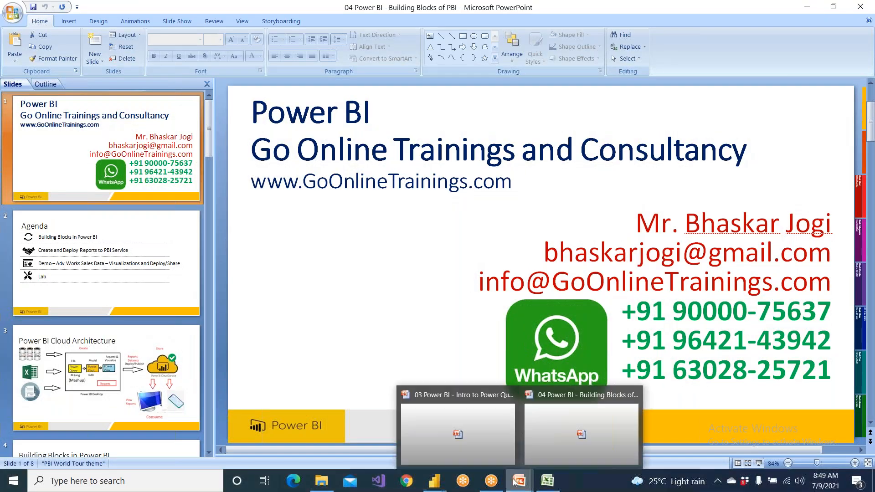
pyautogui.click(464, 437)
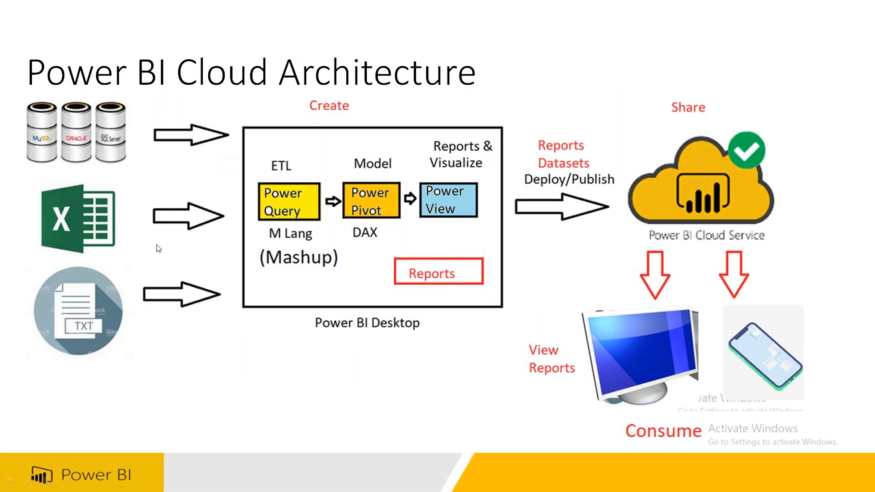
# - Annotate the architecture slide with strokes from the three data sources, the size 100G, a circled Power Query, and 10GB above Power Pivot
pyautogui.hotkey('ctrl', 'p')
pyautogui.moveTo(105, 144); pyautogui.dragTo(182, 227)
pyautogui.moveTo(84, 229); pyautogui.dragTo(170, 226)
pyautogui.moveTo(111, 306); pyautogui.dragTo(178, 270)
pyautogui.moveTo(118, 374); pyautogui.dragTo(138, 424)
pyautogui.moveTo(154, 383); pyautogui.dragTo(248, 405)
pyautogui.moveTo(290, 175)
pyautogui.mouseDown()
pyautogui.moveTo(296, 224)
pyautogui.moveTo(302, 191)
pyautogui.mouseUp()
pyautogui.moveTo(346, 158)
pyautogui.mouseDown()
pyautogui.moveTo(362, 187)
pyautogui.moveTo(374, 192)
pyautogui.moveTo(382, 177)
pyautogui.mouseUp()
pyautogui.moveTo(385, 131)
pyautogui.mouseDown()
pyautogui.moveTo(387, 149)
pyautogui.moveTo(398, 133)
pyautogui.moveTo(431, 125)
pyautogui.moveTo(433, 112)
pyautogui.moveTo(449, 136)
pyautogui.mouseUp()
pyautogui.moveTo(384, 153)
pyautogui.mouseDown()
pyautogui.moveTo(421, 145)
pyautogui.moveTo(411, 145)
pyautogui.mouseUp()
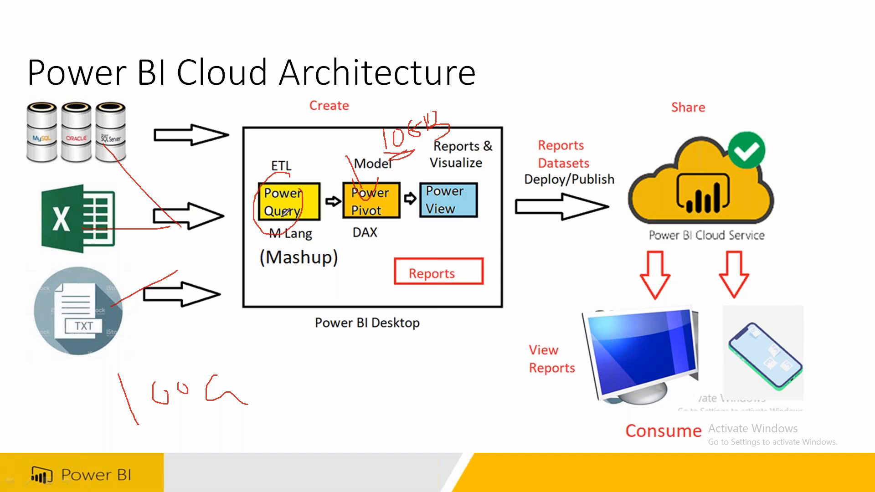
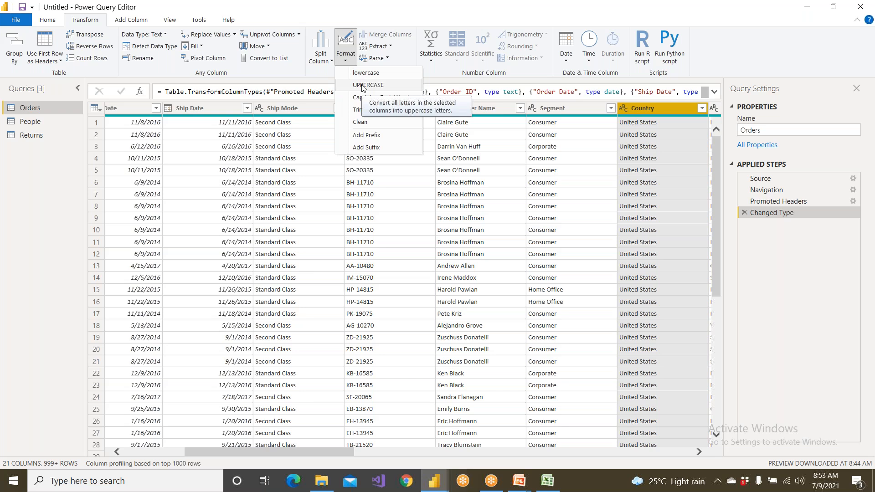
# - Convert the text in the Country column of the Orders query to uppercase
pyautogui.click(368, 86)
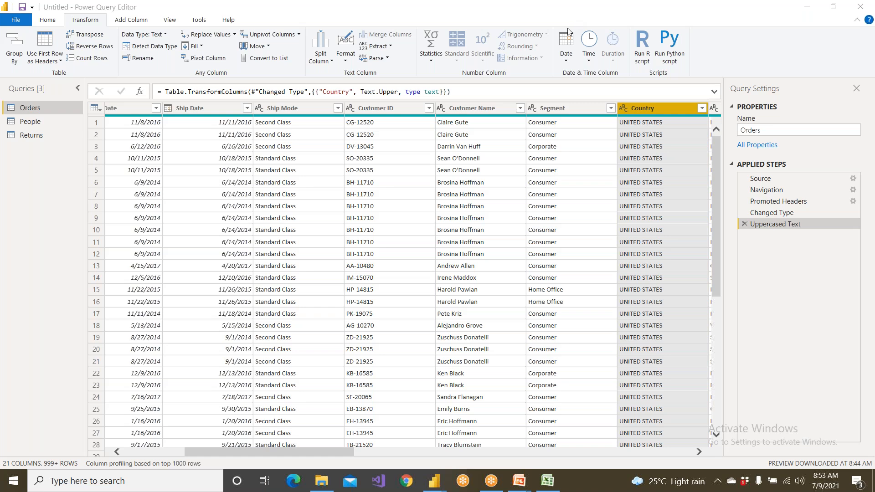
# - Circle the Queries list and Query Settings with the pen, and rename the Orders query as AmazonSalesOrders
pyautogui.moveTo(56, 77)
pyautogui.mouseDown()
pyautogui.moveTo(4, 132)
pyautogui.moveTo(43, 173)
pyautogui.moveTo(69, 91)
pyautogui.moveTo(47, 69)
pyautogui.moveTo(7, 162)
pyautogui.moveTo(73, 117)
pyautogui.moveTo(49, 73)
pyautogui.moveTo(45, 94)
pyautogui.mouseUp()
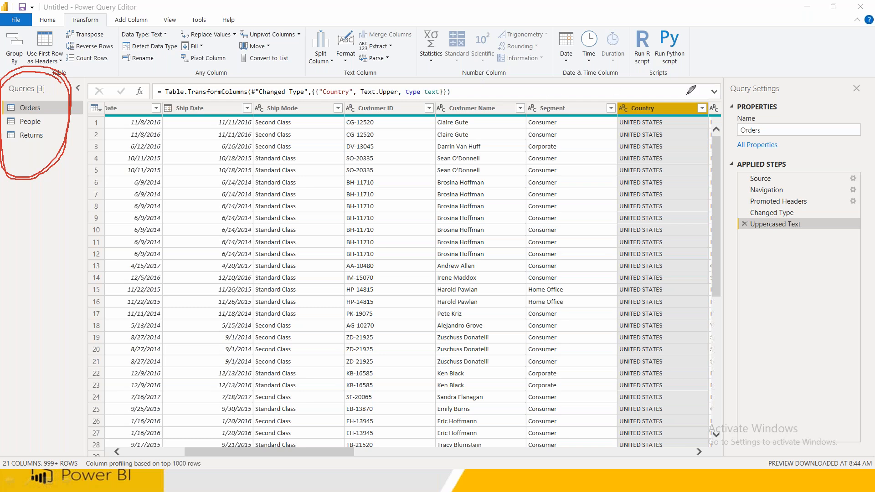
pyautogui.moveTo(730, 85)
pyautogui.mouseDown()
pyautogui.moveTo(732, 220)
pyautogui.moveTo(767, 276)
pyautogui.moveTo(866, 278)
pyautogui.moveTo(874, 189)
pyautogui.moveTo(867, 57)
pyautogui.moveTo(762, 65)
pyautogui.moveTo(724, 88)
pyautogui.mouseUp()
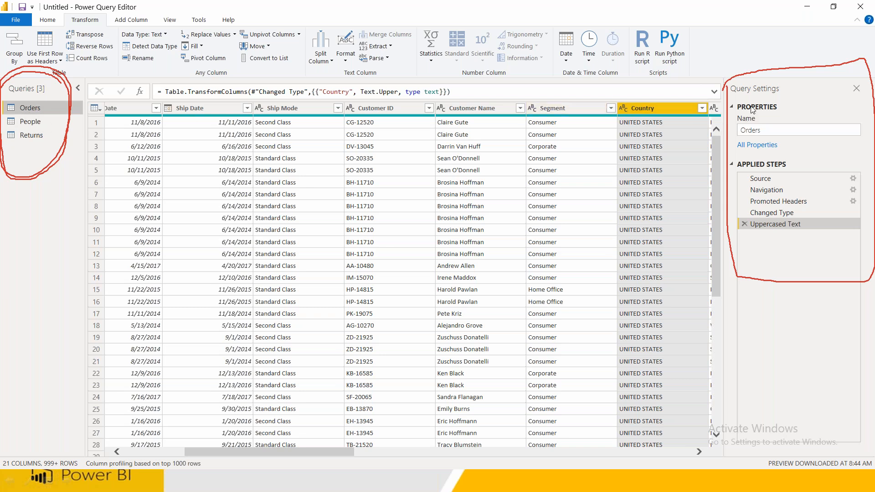
pyautogui.click(768, 131)
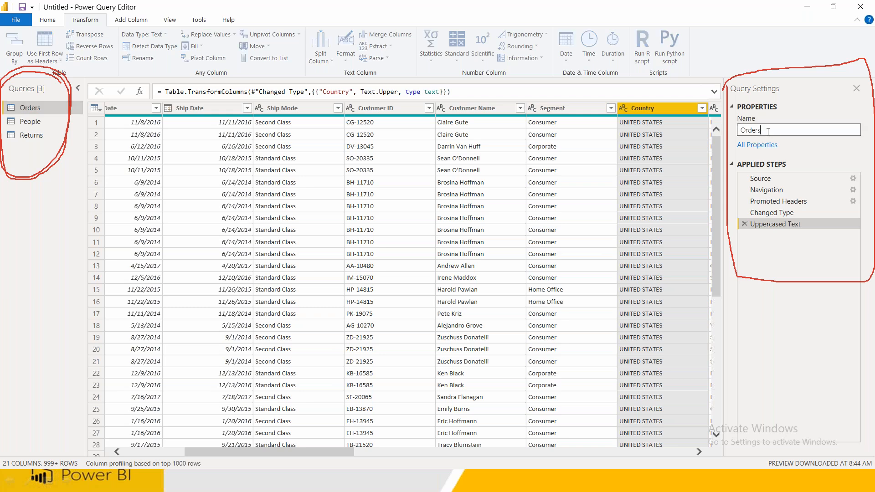
pyautogui.press('Home')
pyautogui.write('AmazonSales')
pyautogui.press('Return')
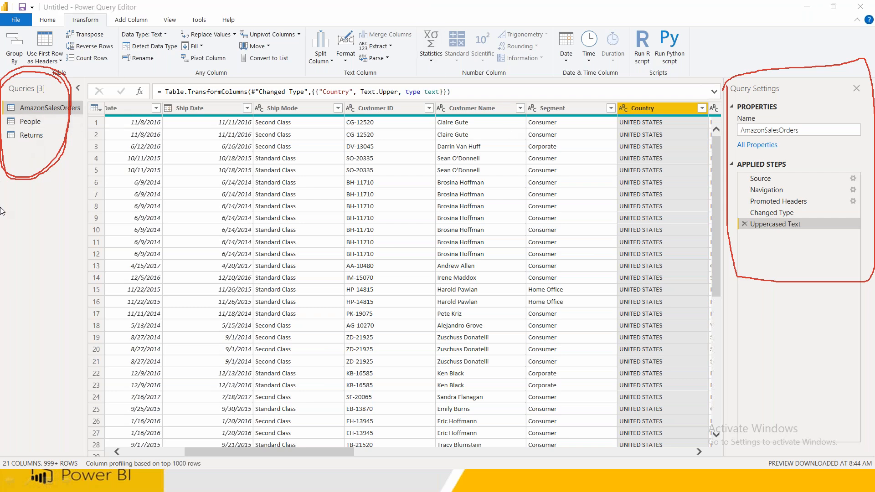
# - Display the Returns query, hide its Query Settings, and show them again
pyautogui.click(32, 136)
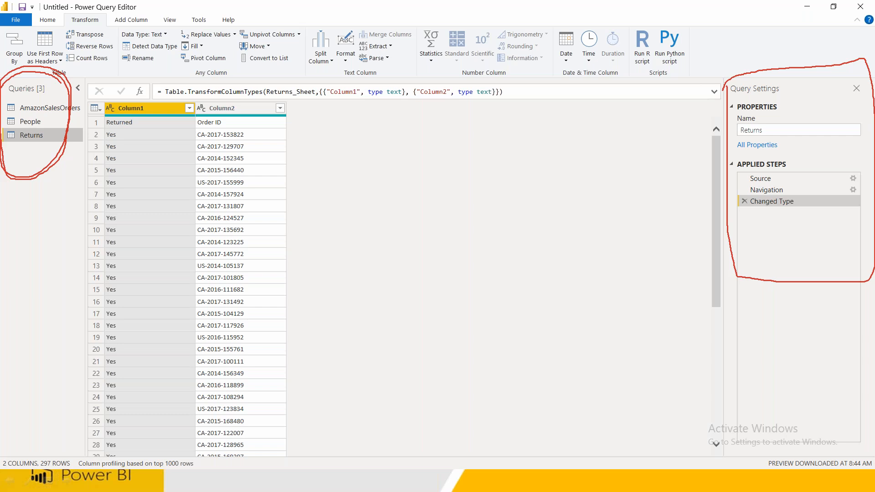
pyautogui.click(762, 131)
pyautogui.moveTo(762, 130); pyautogui.dragTo(713, 137)
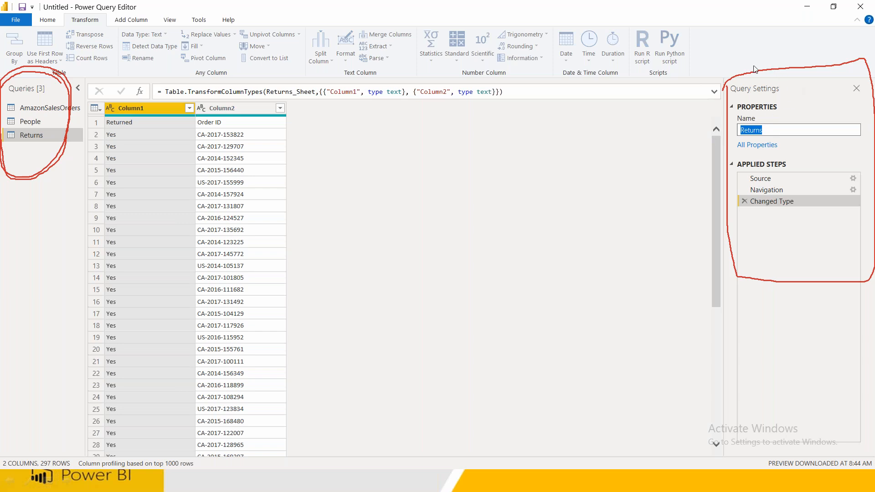
pyautogui.click(858, 90)
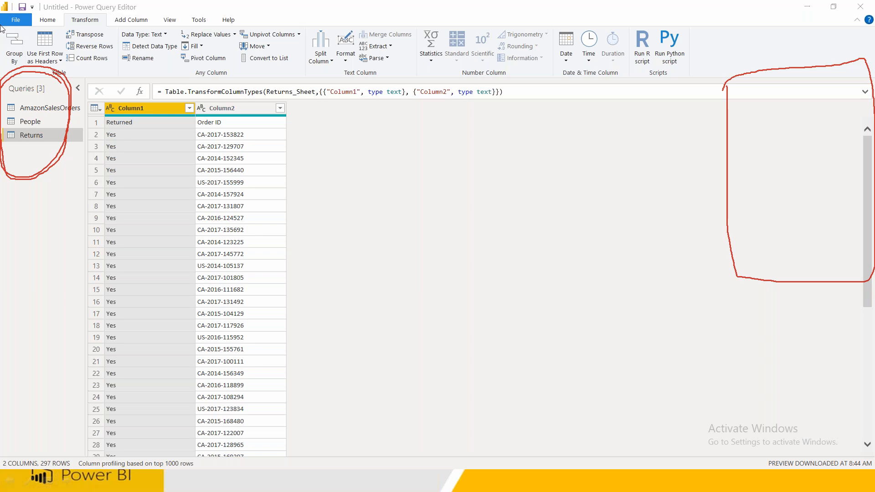
pyautogui.click(48, 20)
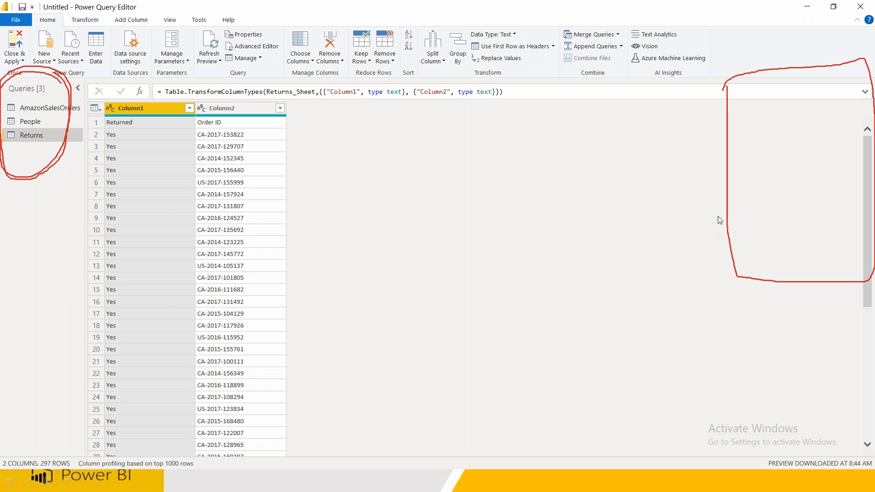
pyautogui.click(170, 21)
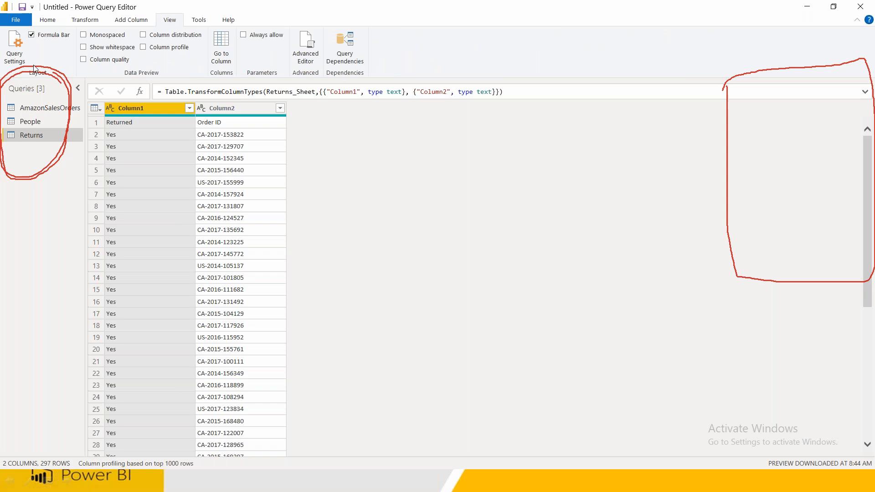
pyautogui.click(19, 58)
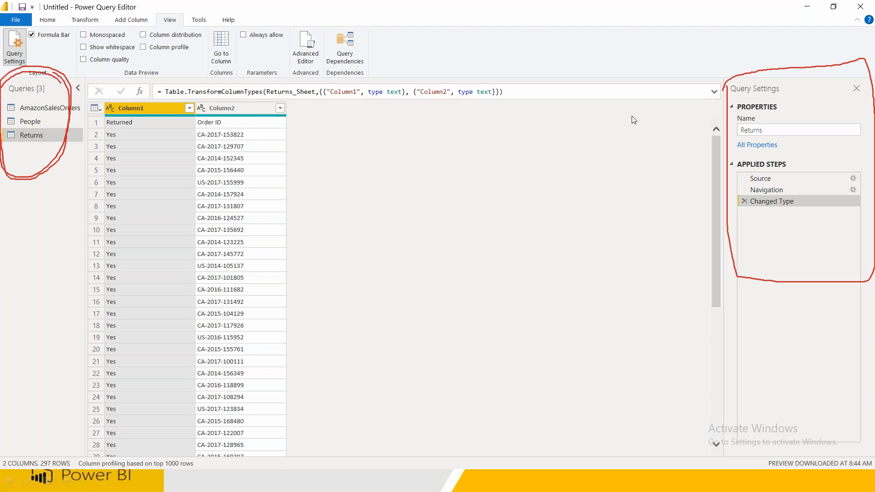
# - Rename the People query as Customers
pyautogui.click(32, 109)
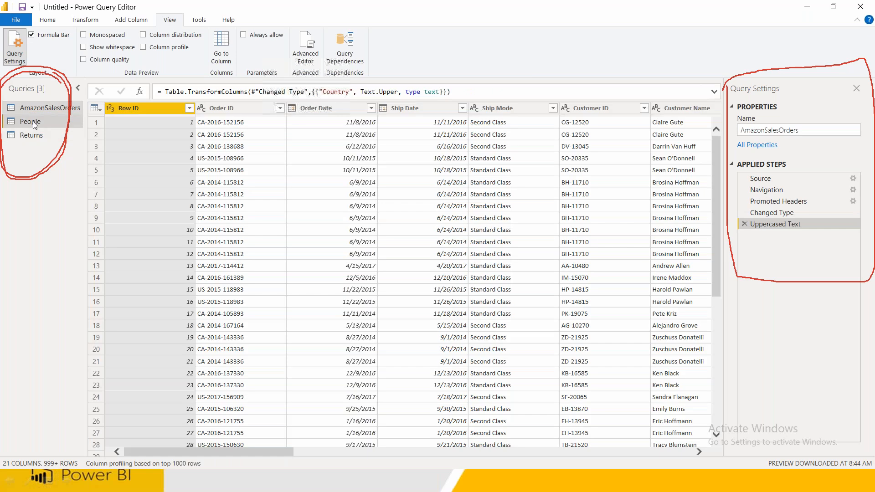
pyautogui.click(33, 121)
pyautogui.click(778, 127)
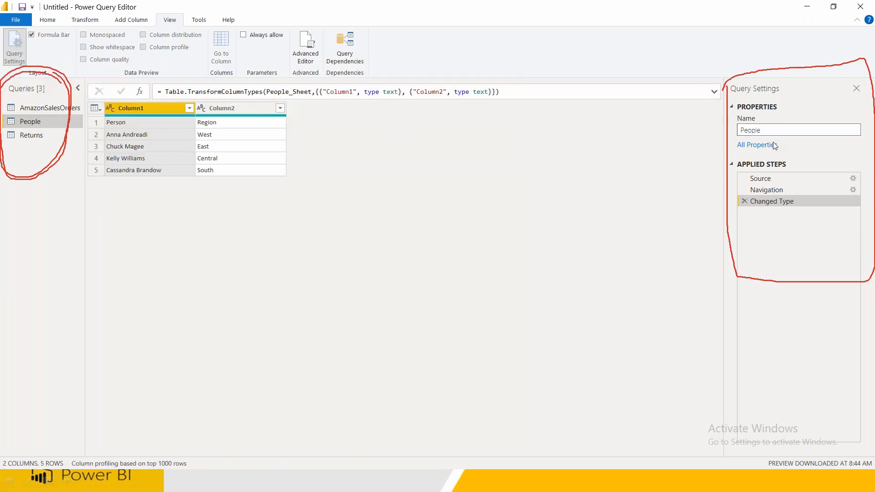
pyautogui.moveTo(773, 130); pyautogui.dragTo(702, 132)
pyautogui.write('Customers')
pyautogui.click(32, 119)
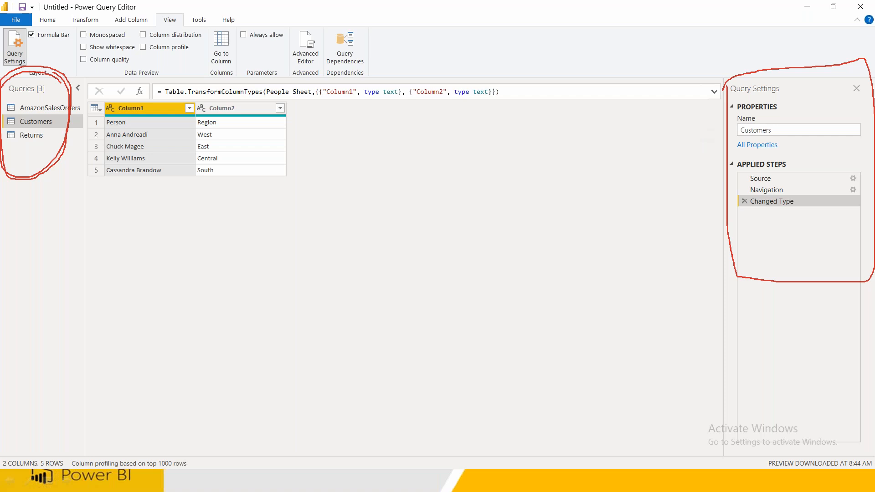
# - Rename the Returns query as OrdersReturned and go back to the Home commands
pyautogui.click(32, 135)
pyautogui.click(770, 130)
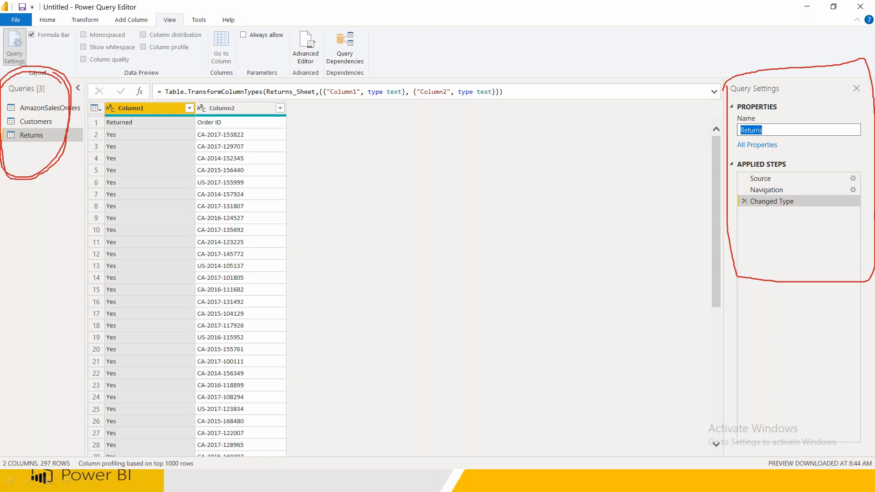
pyautogui.press('Left')
pyautogui.write('OrdersReturned')
pyautogui.press('Return')
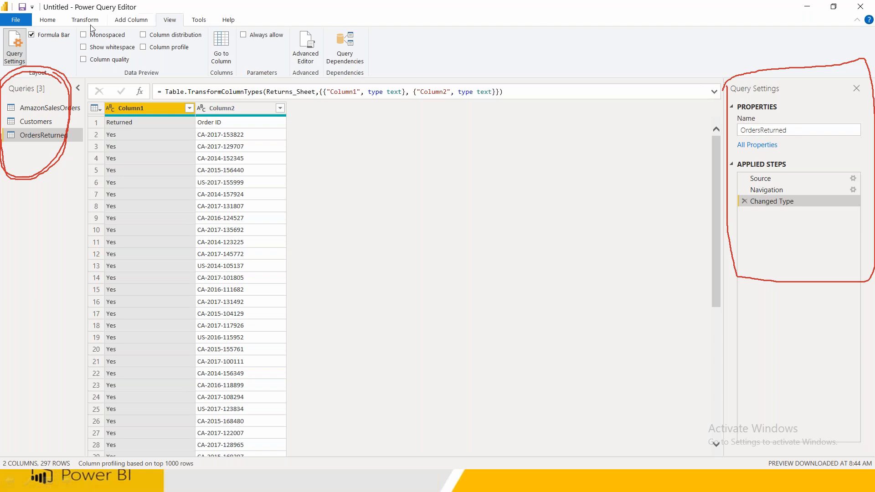
pyautogui.click(45, 22)
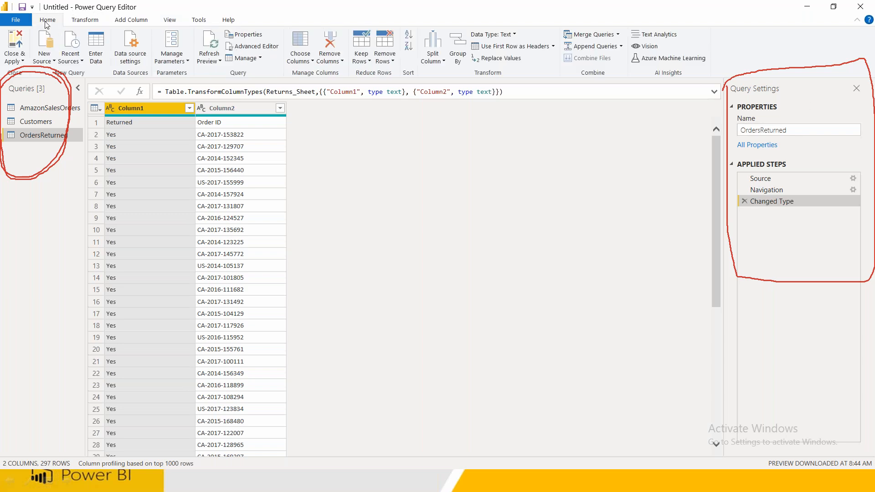
# - Hide and reshow the Query Settings, and hide the formula bar
pyautogui.click(171, 23)
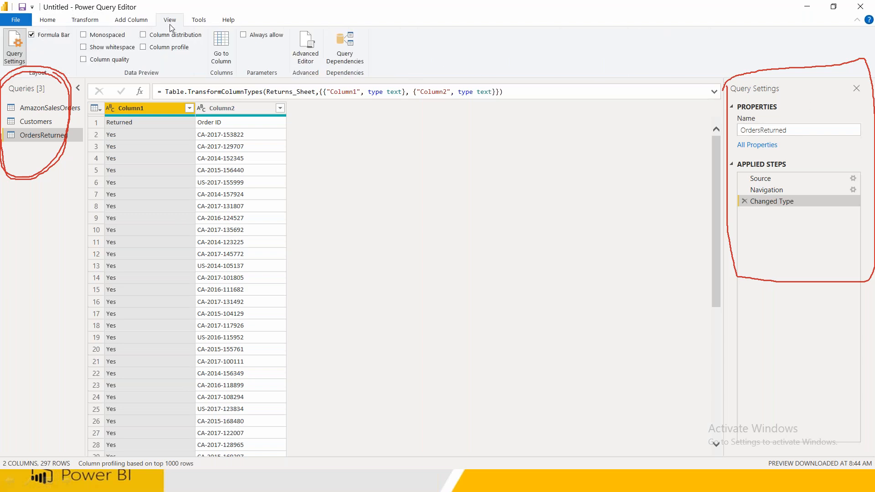
pyautogui.click(17, 50)
pyautogui.click(17, 50)
pyautogui.click(34, 37)
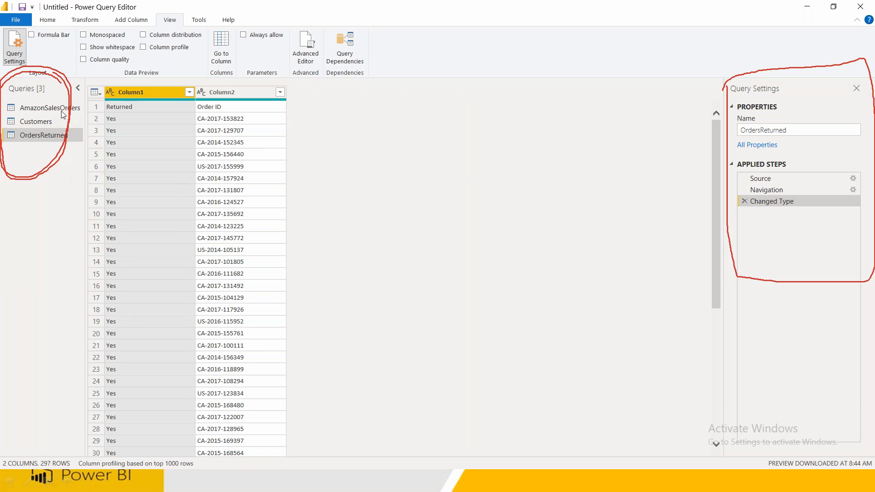
# - Display the AmazonSalesOrders query and mark its name and Applied Steps in Query Settings with the pen
pyautogui.click(46, 108)
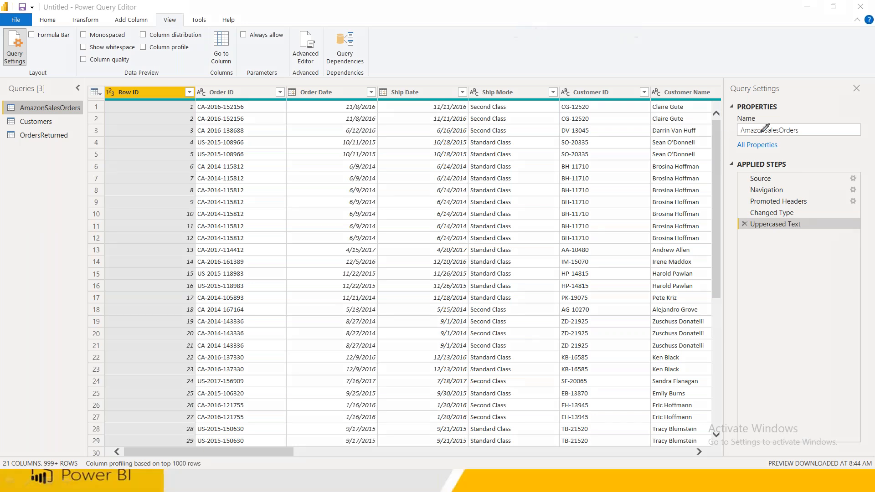
pyautogui.moveTo(798, 111)
pyautogui.mouseDown()
pyautogui.moveTo(727, 136)
pyautogui.moveTo(811, 134)
pyautogui.moveTo(777, 107)
pyautogui.mouseUp()
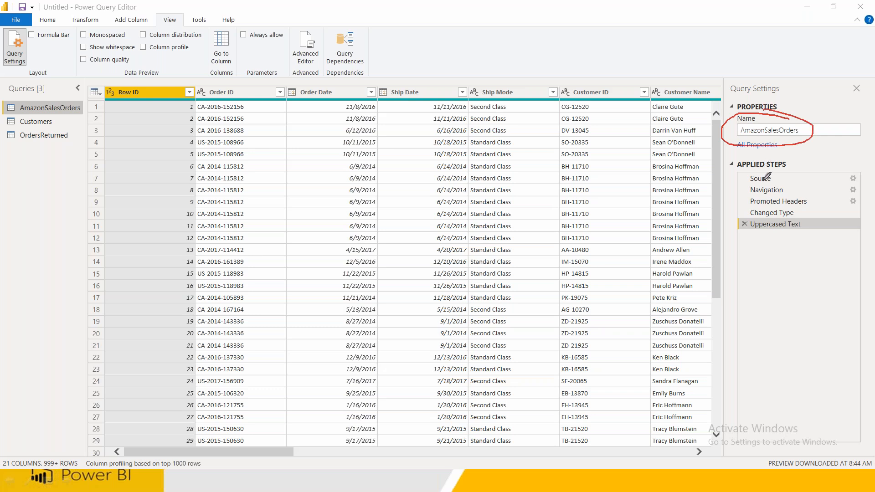
pyautogui.moveTo(726, 171)
pyautogui.mouseDown()
pyautogui.moveTo(800, 161)
pyautogui.moveTo(778, 152)
pyautogui.moveTo(723, 162)
pyautogui.moveTo(737, 168)
pyautogui.mouseUp()
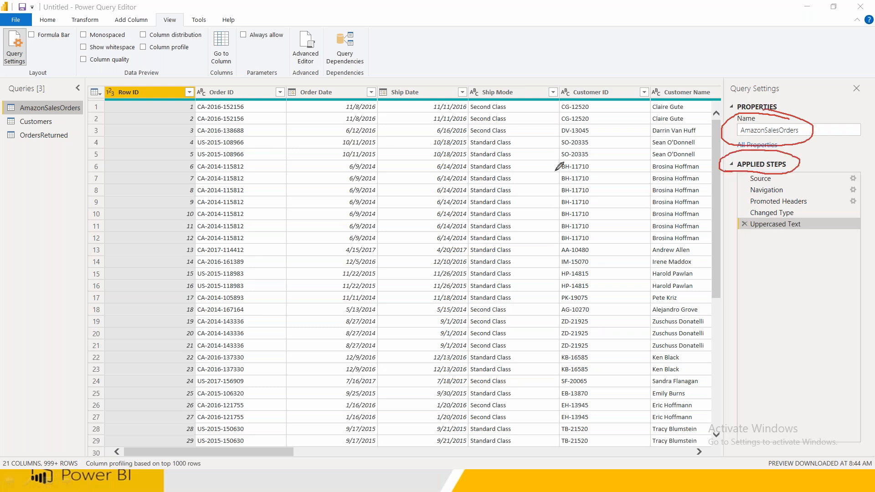
pyautogui.moveTo(751, 233)
pyautogui.mouseDown()
pyautogui.moveTo(795, 232)
pyautogui.moveTo(790, 245)
pyautogui.mouseUp()
# - Delete the Uppercased Text step from AmazonSalesOrders and select the Customer Name column
pyautogui.click(744, 224)
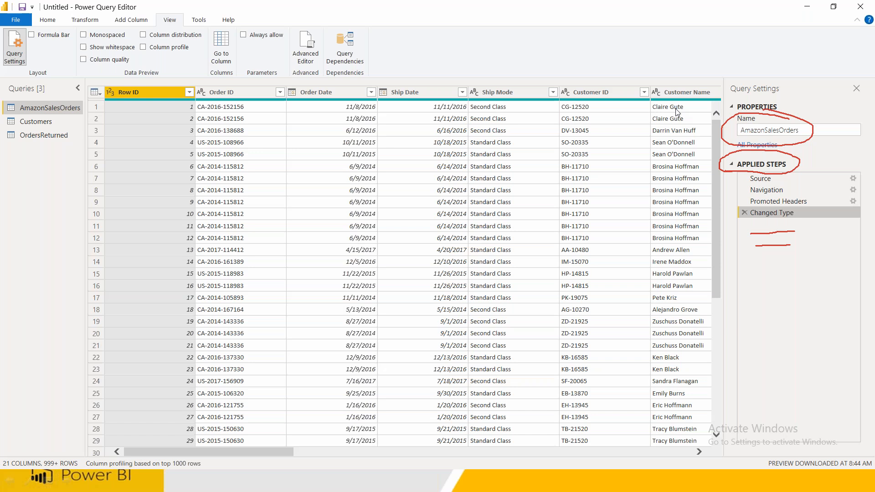
pyautogui.click(680, 93)
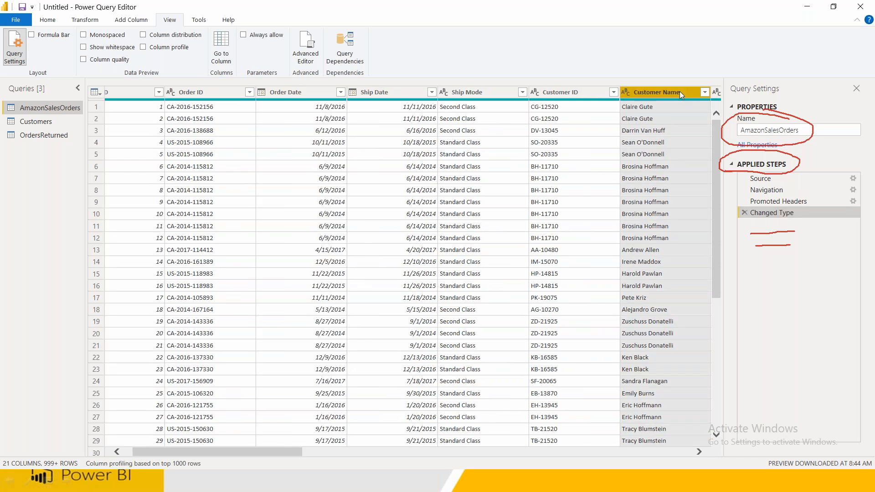
# - Look through the editor's transformation, column, view and diagnostics commands, and clear the pen marks
pyautogui.click(47, 21)
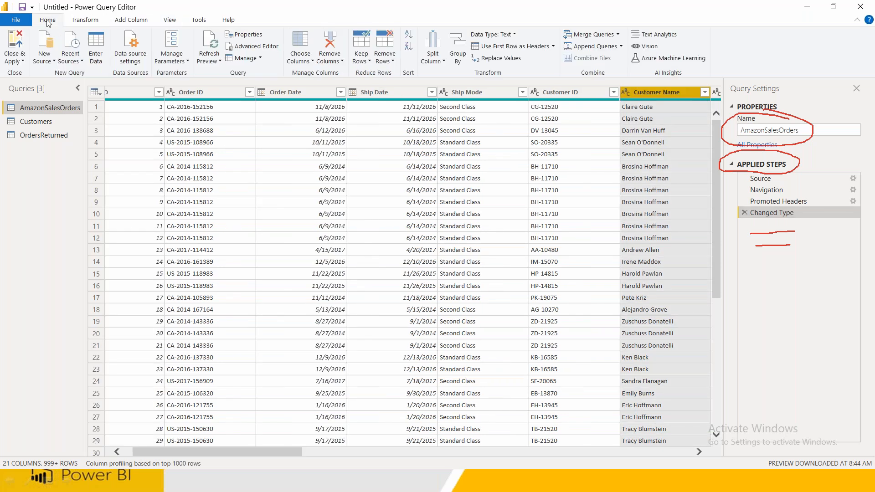
pyautogui.click(82, 21)
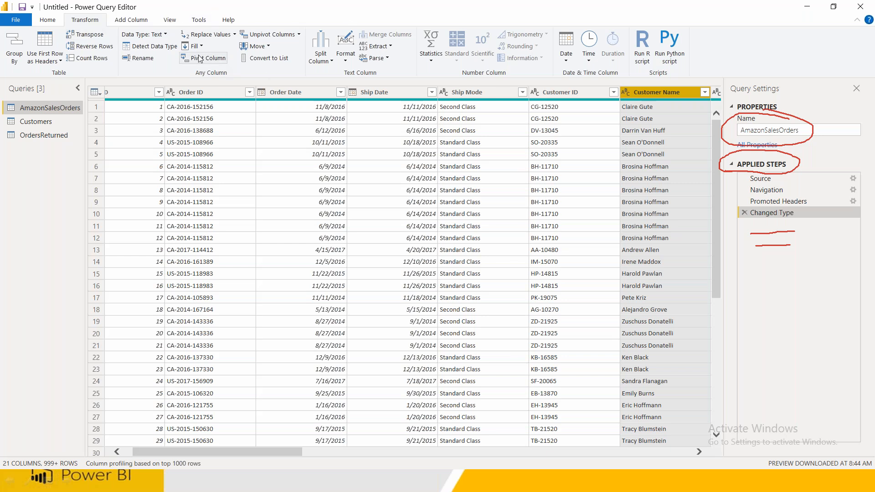
pyautogui.click(124, 21)
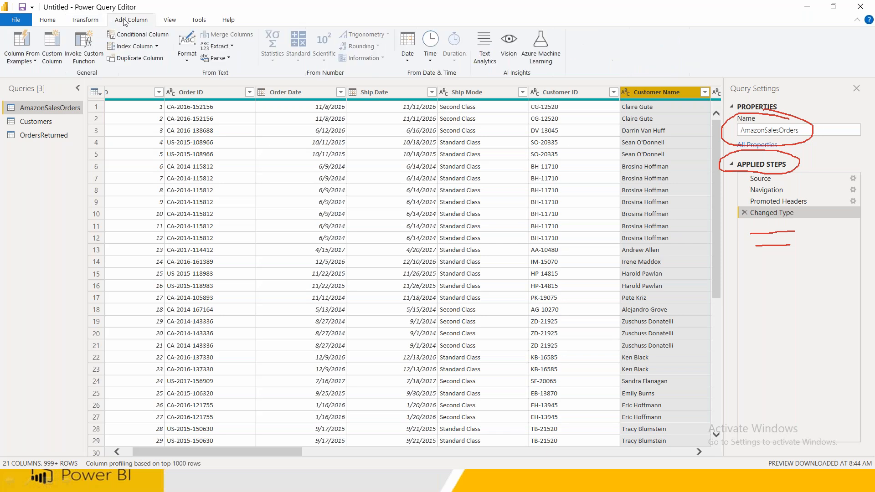
pyautogui.click(171, 20)
pyautogui.click(197, 20)
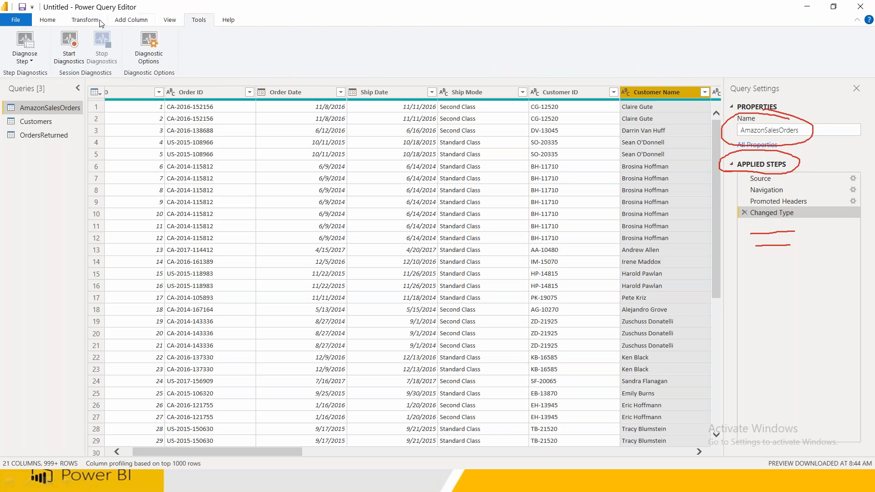
pyautogui.click(54, 20)
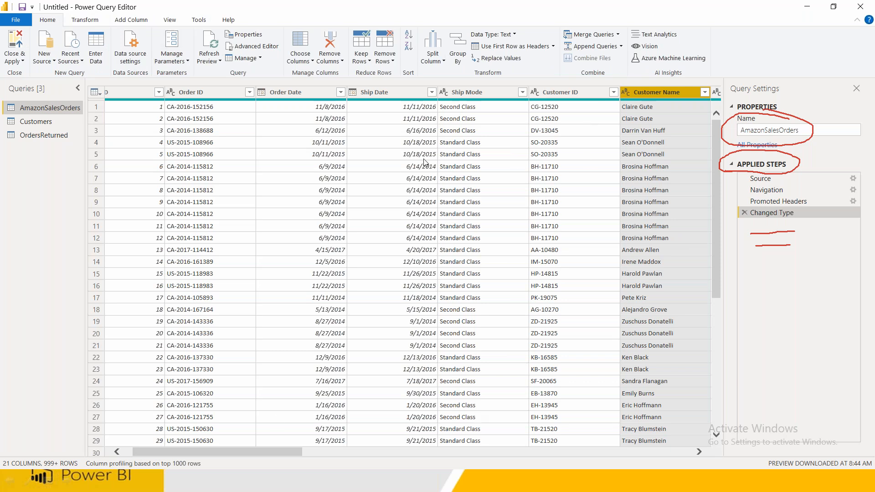
pyautogui.click(574, 5)
pyautogui.click(564, 81)
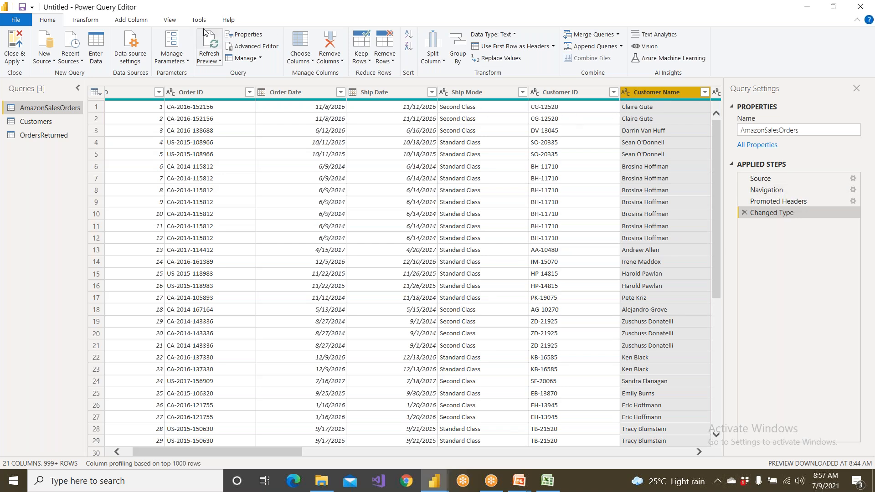
# - Convert the Customer Name column's text to lowercase
pyautogui.click(92, 23)
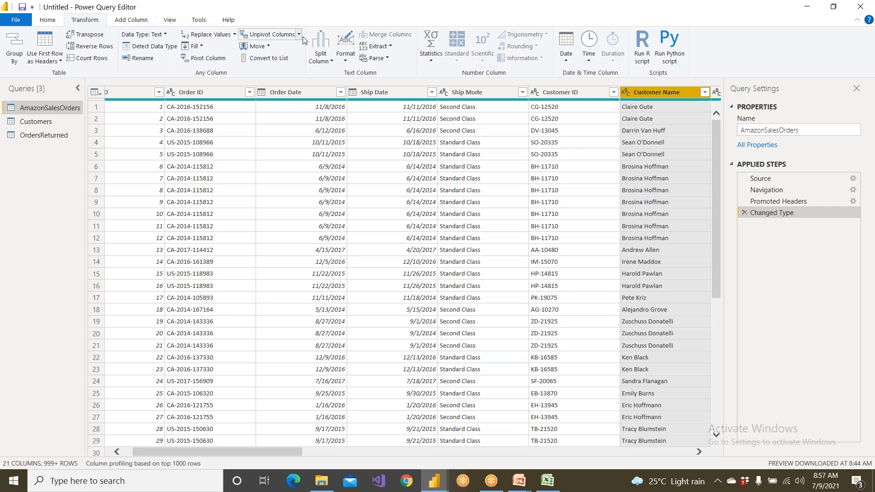
pyautogui.click(347, 59)
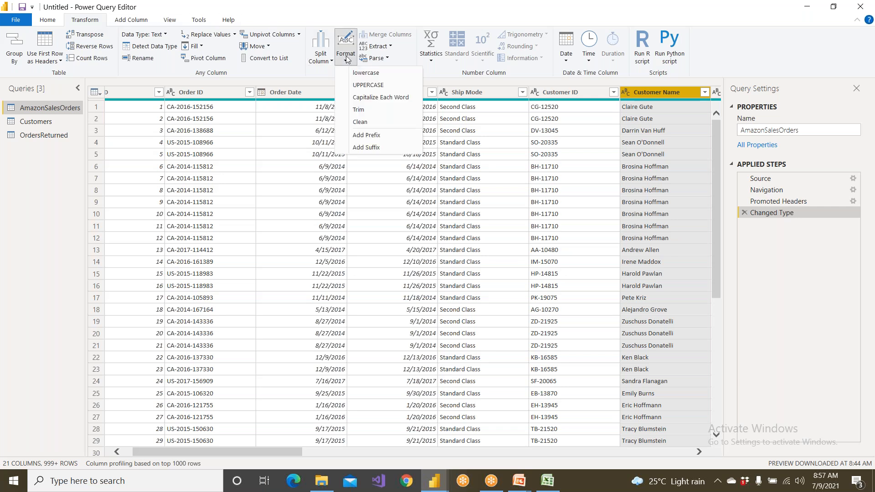
pyautogui.click(364, 77)
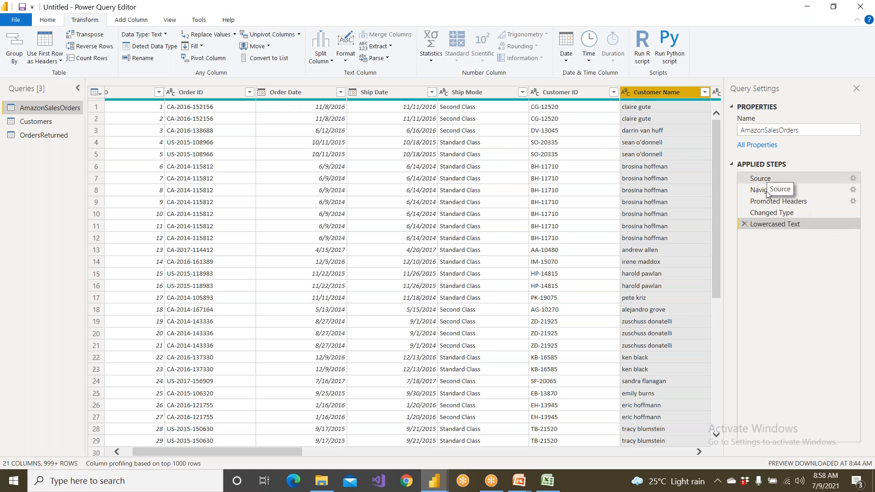
# - Rename the Lowercased Text step as Lowercased - CustomerName, and delete that step from AmazonSalesOrders
pyautogui.rightClick(770, 227)
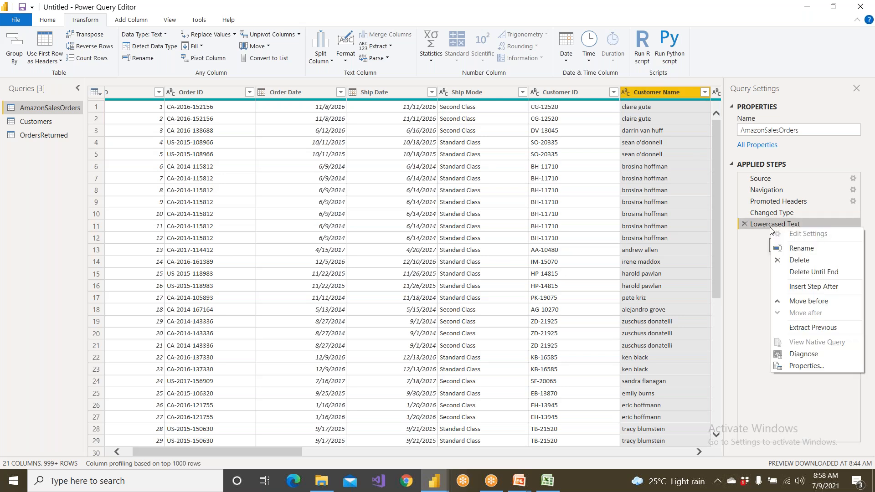
pyautogui.click(750, 252)
pyautogui.click(611, 258)
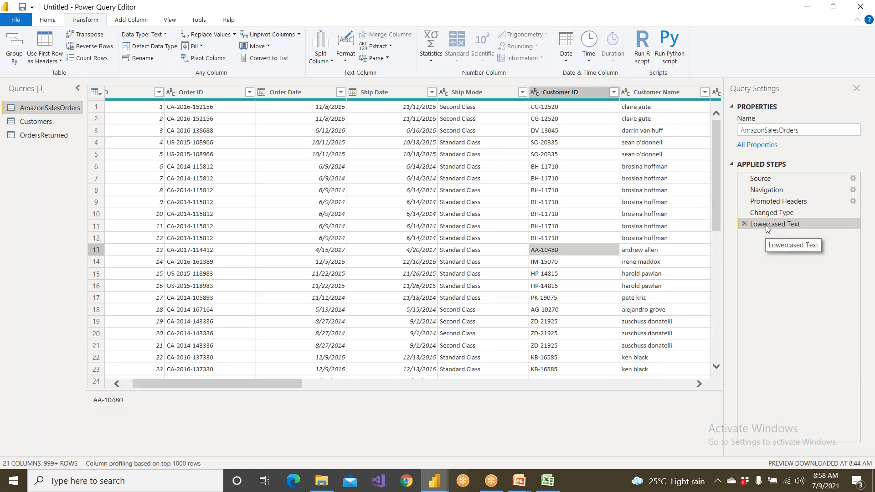
pyautogui.rightClick(766, 229)
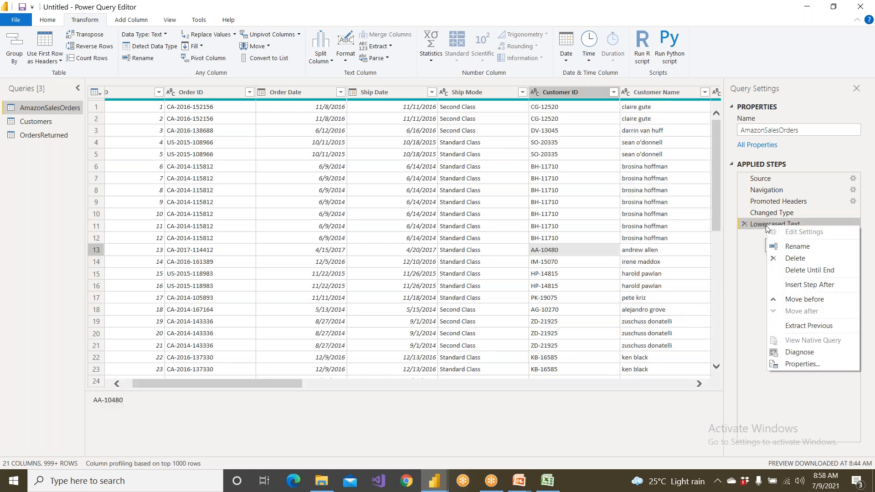
pyautogui.click(783, 246)
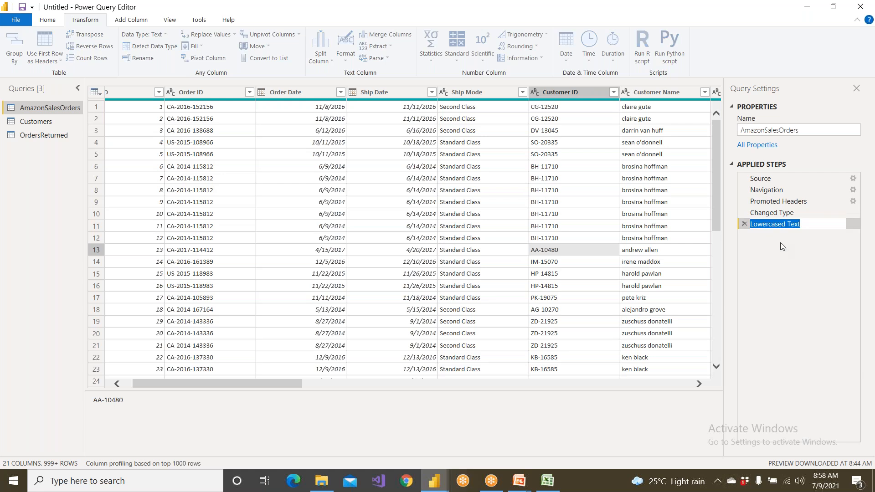
pyautogui.press('End')
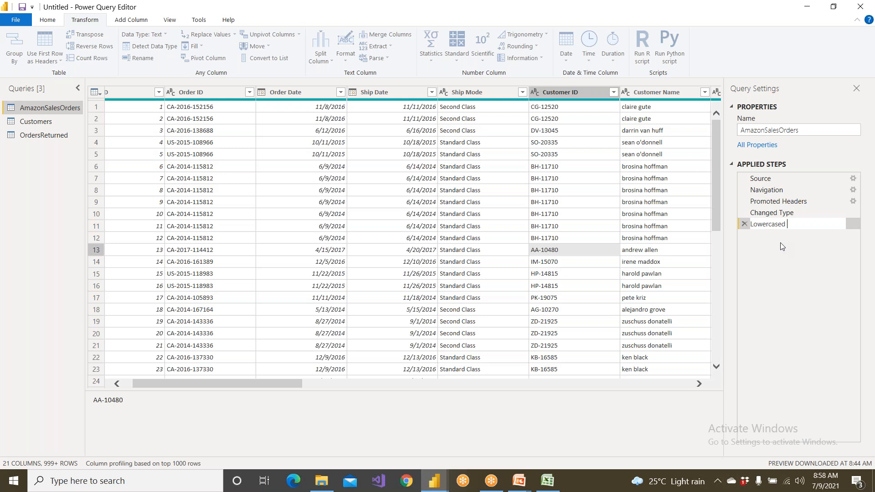
pyautogui.write('- CustomerName')
pyautogui.press('Return')
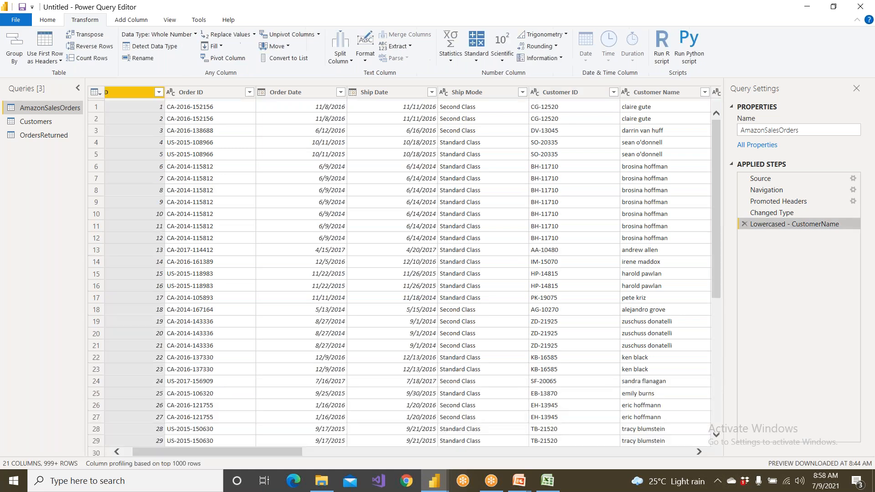
pyautogui.click(744, 225)
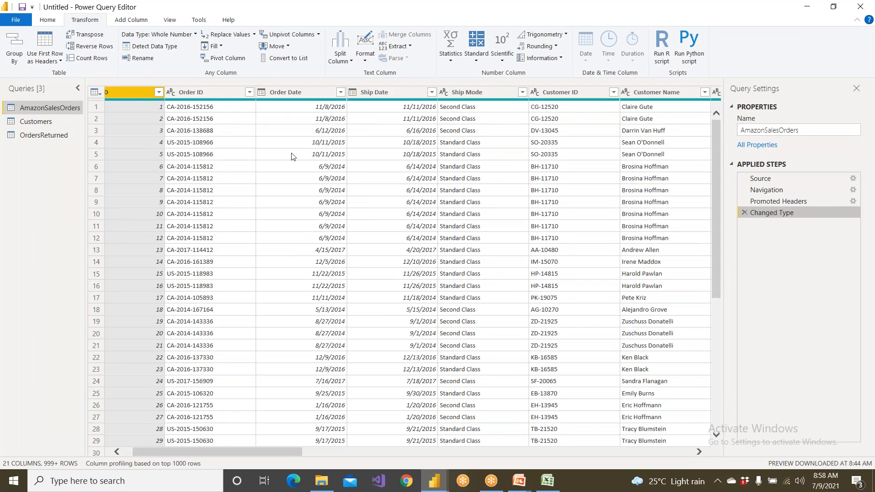
# - Replace the Order Date column's dates in AmazonSalesOrders with their year
pyautogui.click(310, 95)
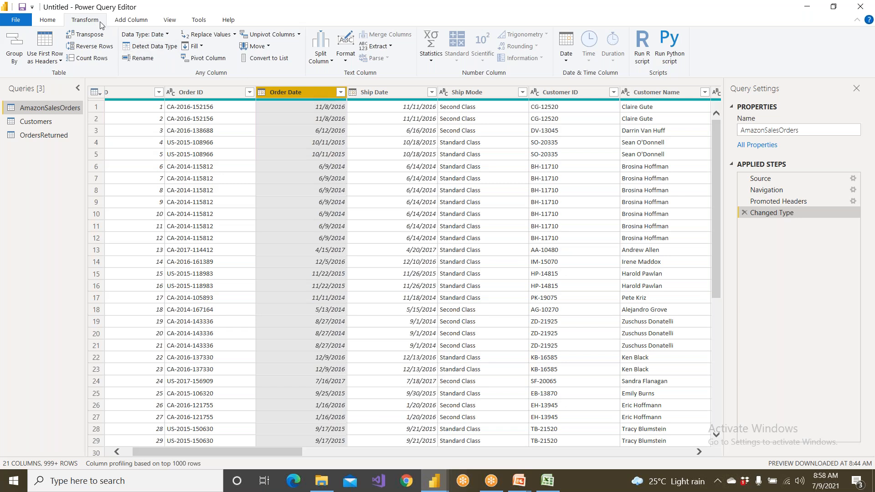
pyautogui.click(566, 57)
pyautogui.moveTo(587, 111)
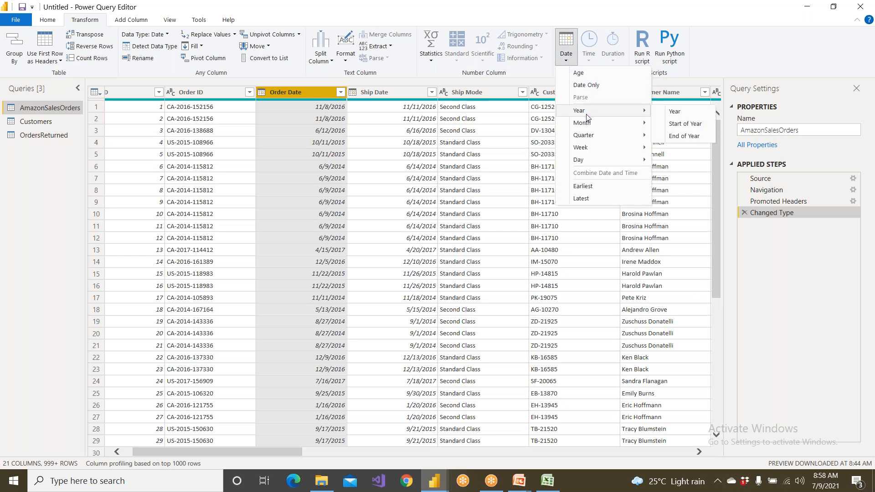
pyautogui.click(704, 114)
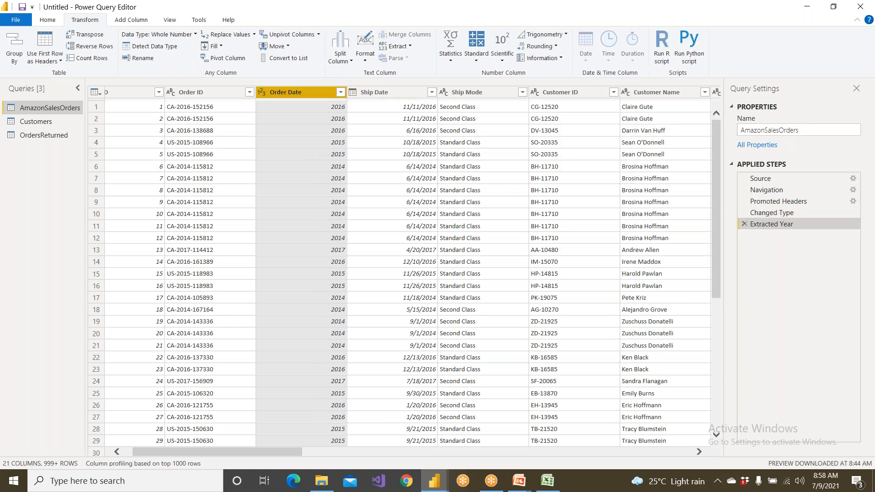
# - Rename the Extracted Year step as Extracted Year - OrderDate
pyautogui.rightClick(780, 226)
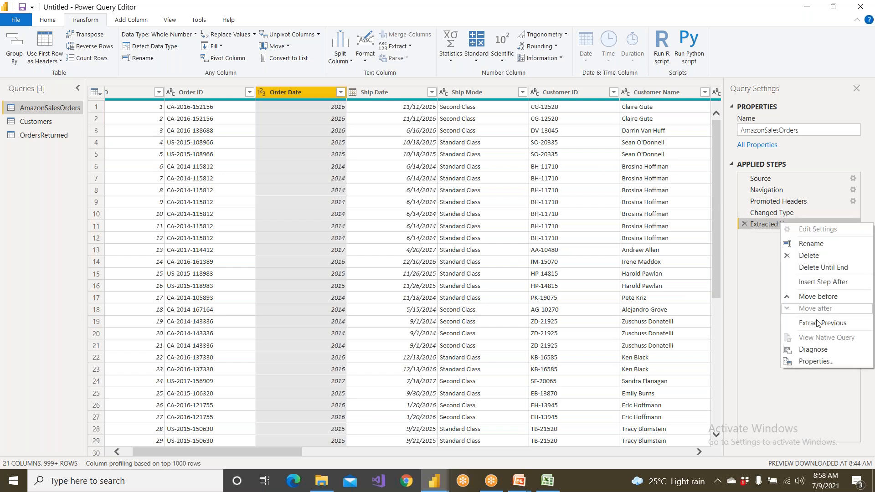
pyautogui.click(812, 243)
pyautogui.click(802, 225)
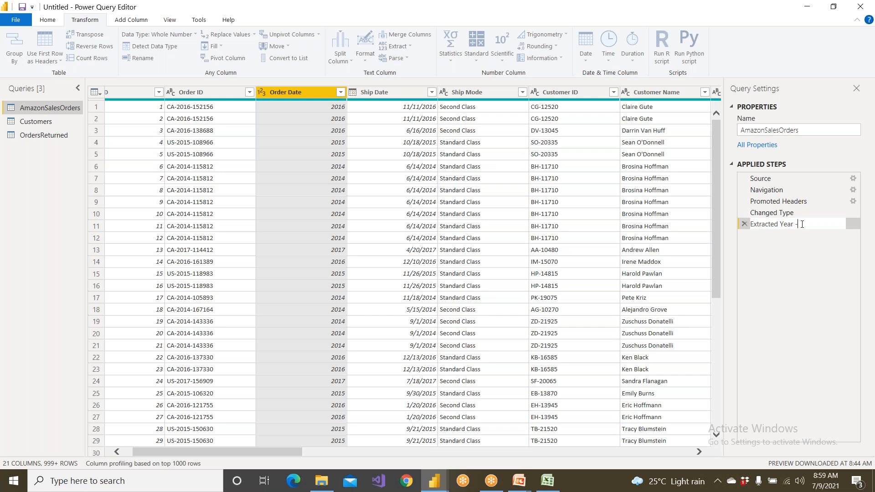
pyautogui.write('- Yea')
pyautogui.press('BackSpace')
pyautogui.press('BackSpace')
pyautogui.press('BackSpace')
pyautogui.write('OrderDate')
pyautogui.press('Return')
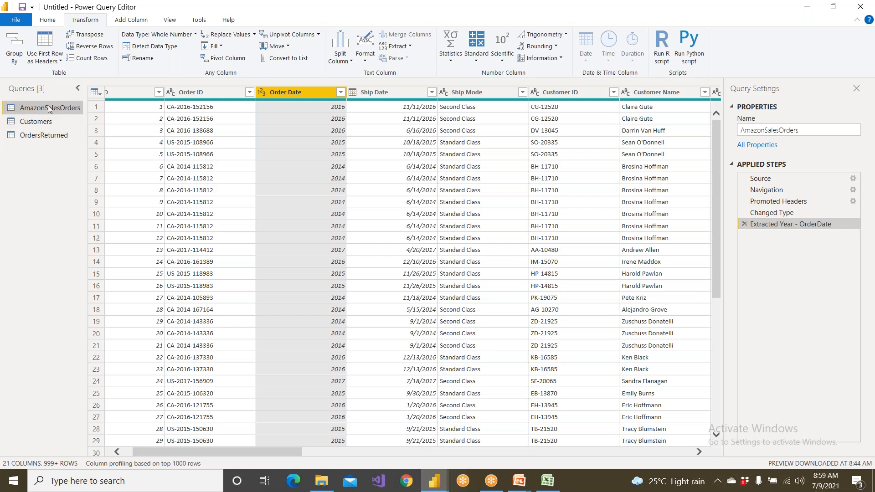
# - Display the Customers query, return to AmazonSalesOrders, and preview its Source step
pyautogui.click(37, 121)
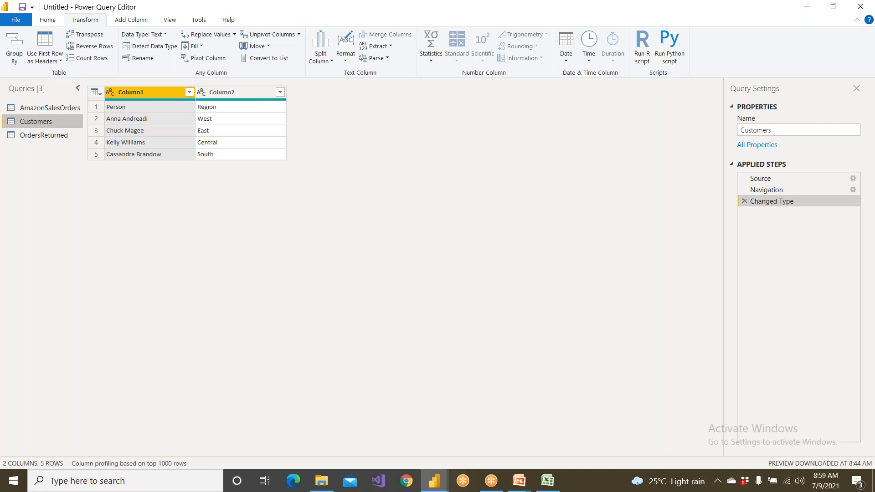
pyautogui.click(54, 108)
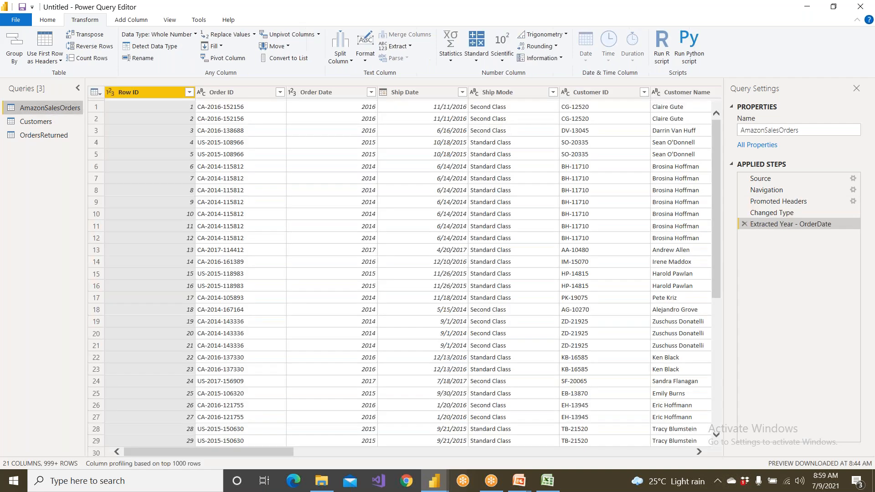
pyautogui.click(752, 180)
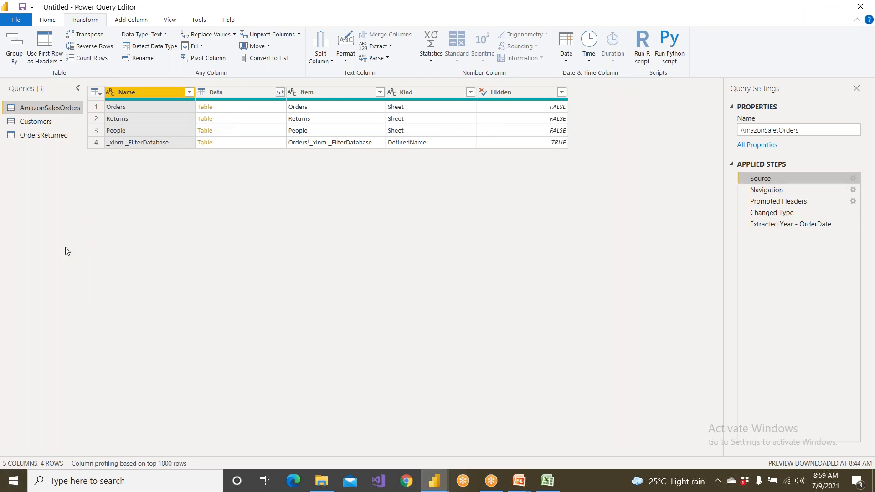
# - Show the formula bar and examine the Source step's formula
pyautogui.click(173, 20)
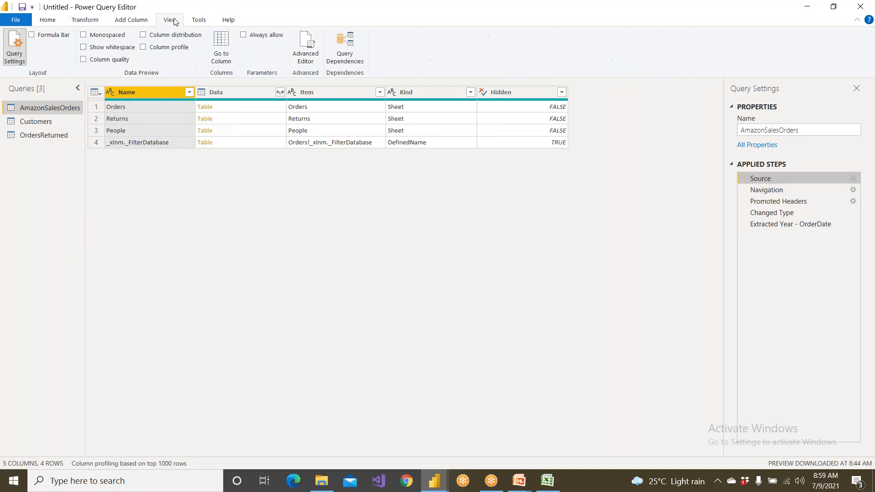
pyautogui.click(32, 35)
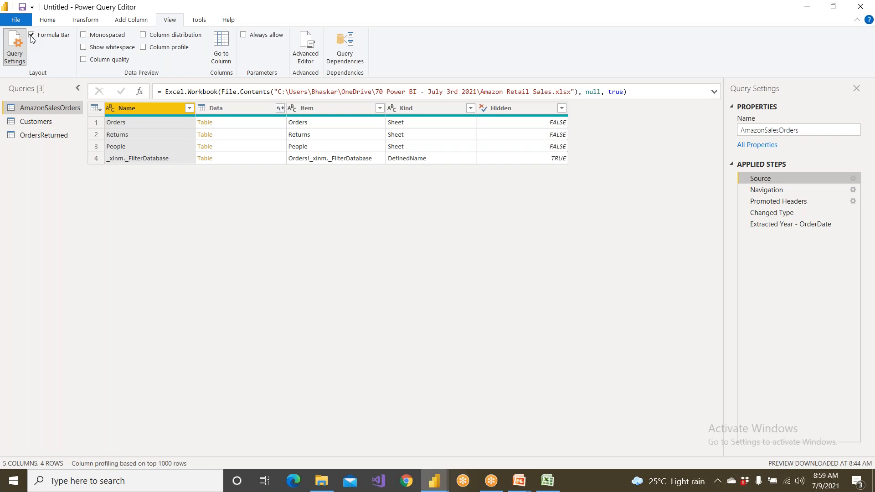
pyautogui.moveTo(630, 89); pyautogui.dragTo(216, 173)
pyautogui.click(250, 227)
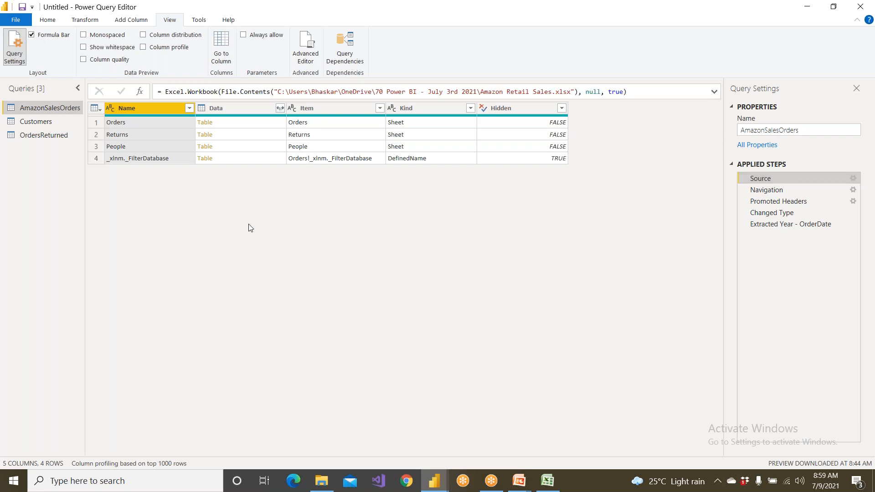
# - Examine the Excel.Workbook function and the Amazon Retail Sales.xlsx file path in the Source step's formula
pyautogui.moveTo(165, 92); pyautogui.dragTo(185, 92)
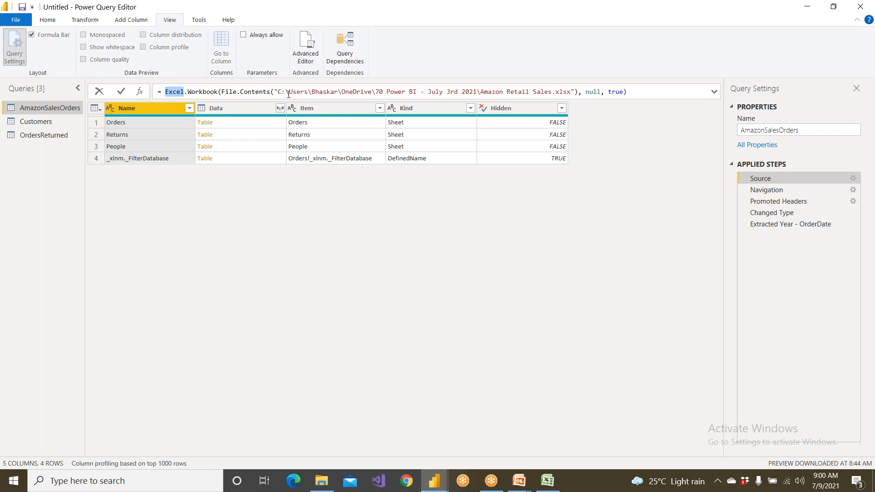
pyautogui.moveTo(281, 91); pyautogui.dragTo(572, 92)
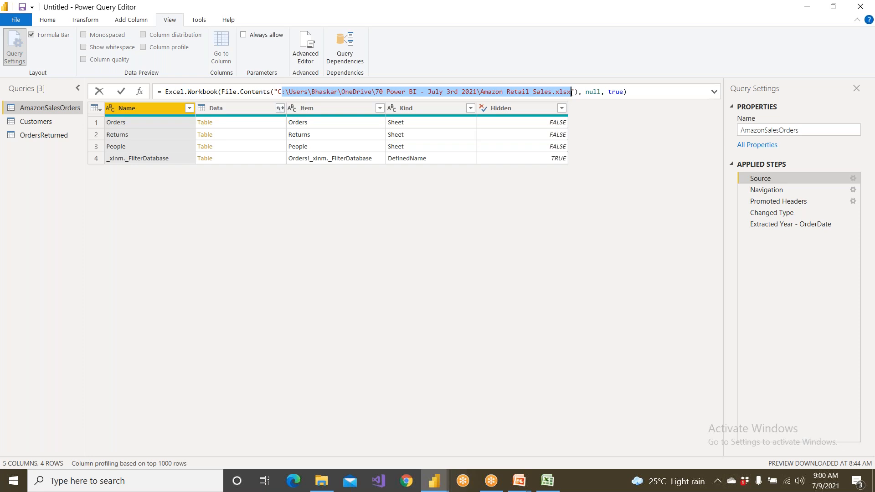
pyautogui.click(792, 180)
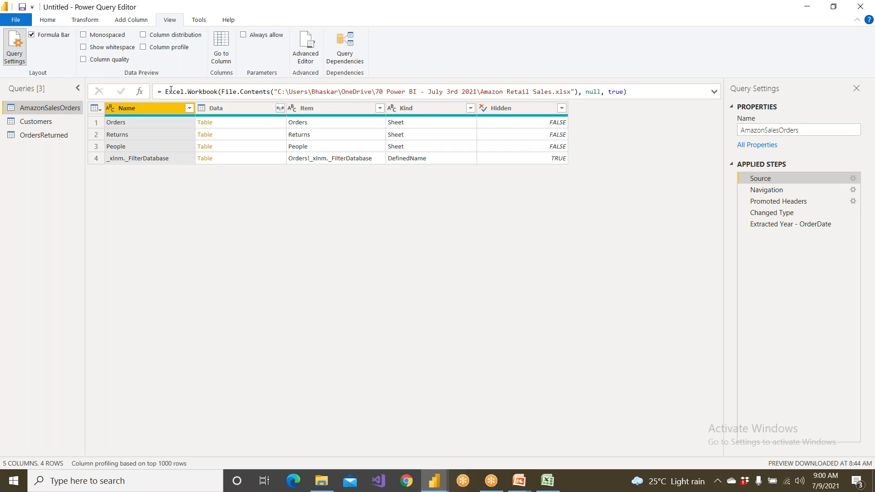
pyautogui.moveTo(164, 94); pyautogui.dragTo(628, 93)
pyautogui.click(630, 147)
# - Switch to PowerPoint to review the Power BI Cloud Architecture slide and return to Power Query Editor
pyautogui.click(519, 481)
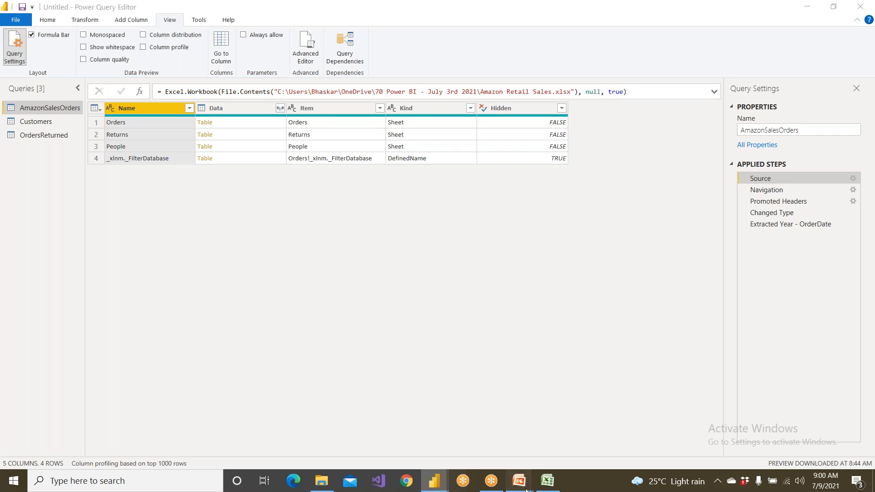
pyautogui.click(638, 433)
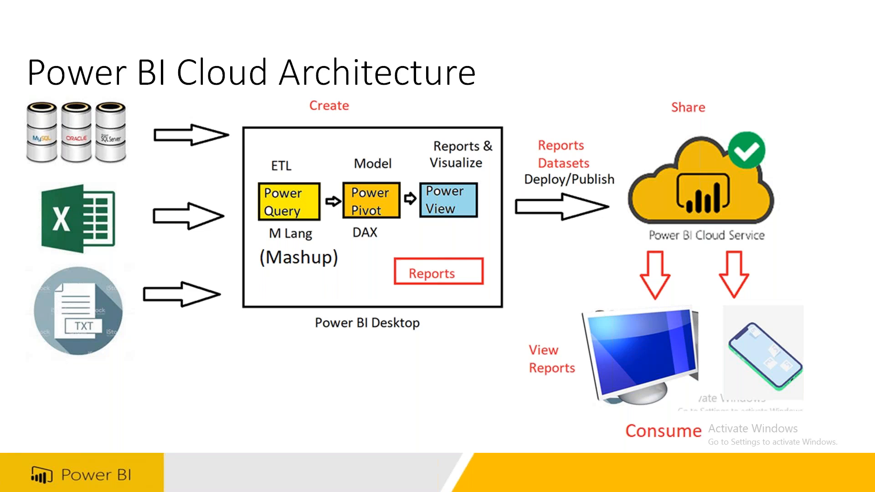
pyautogui.hotkey('alt', 'Tab')
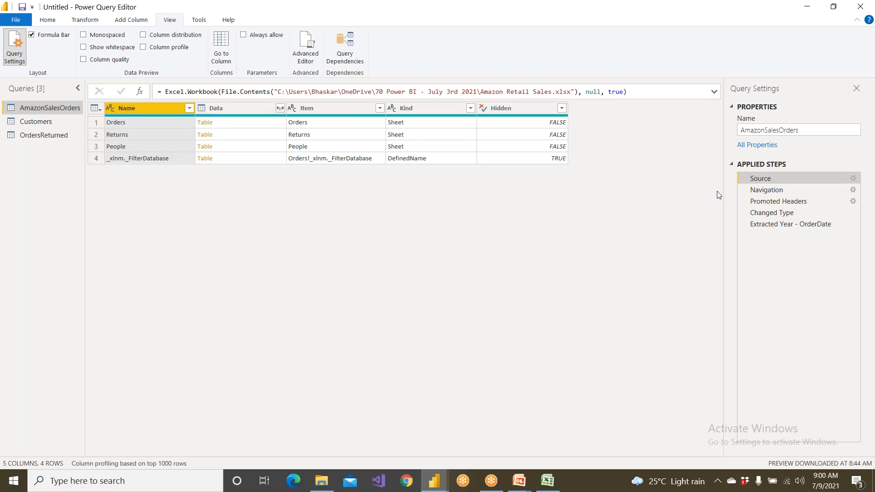
# - Examine the Orders item in the Navigation step's formula and compare it with the Amazon Retail Sales workbook and its folder path
pyautogui.click(766, 191)
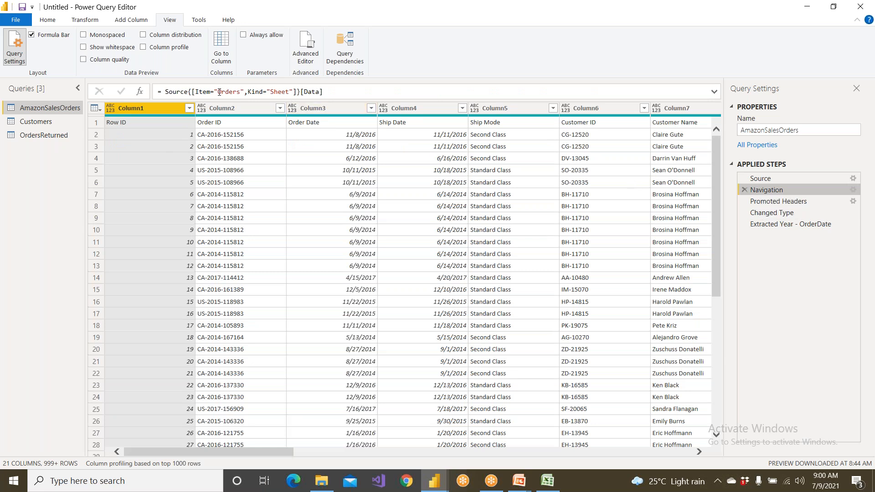
pyautogui.moveTo(218, 92); pyautogui.dragTo(238, 92)
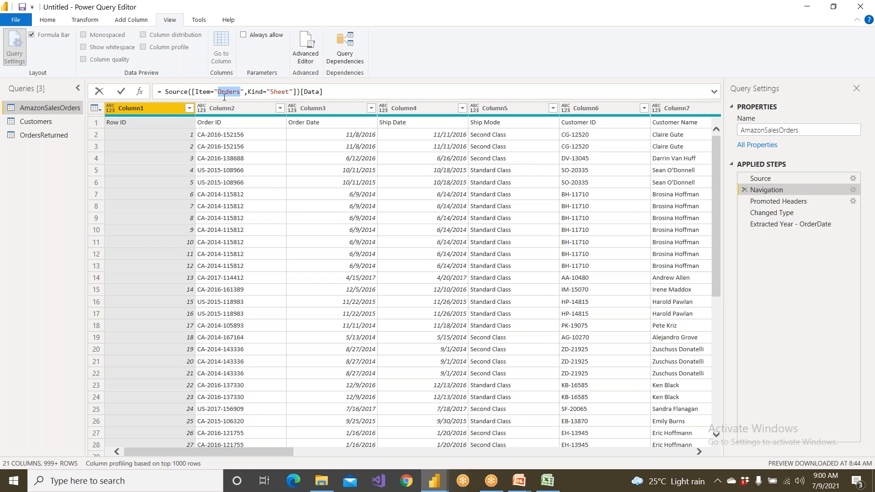
pyautogui.click(547, 487)
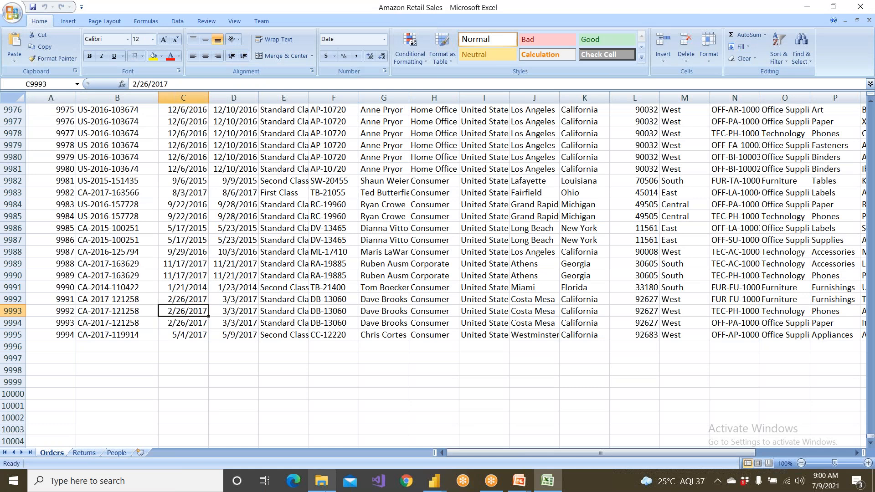
pyautogui.click(322, 481)
pyautogui.click(251, 40)
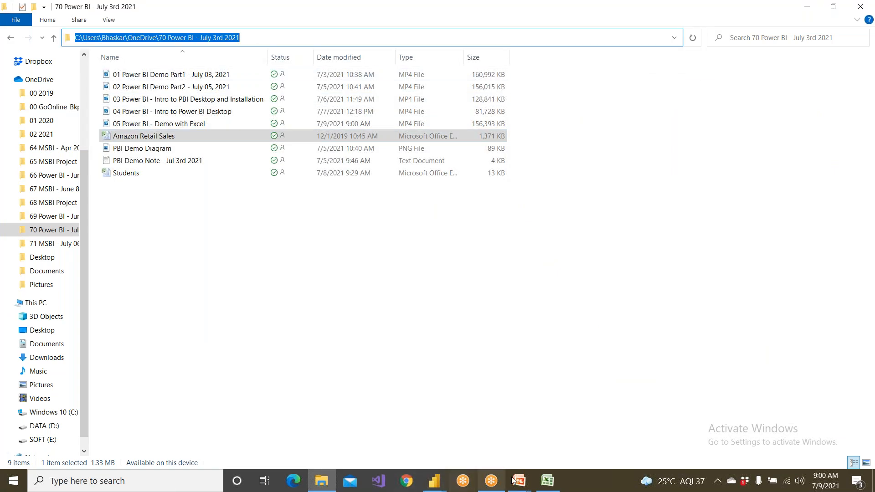
pyautogui.click(553, 483)
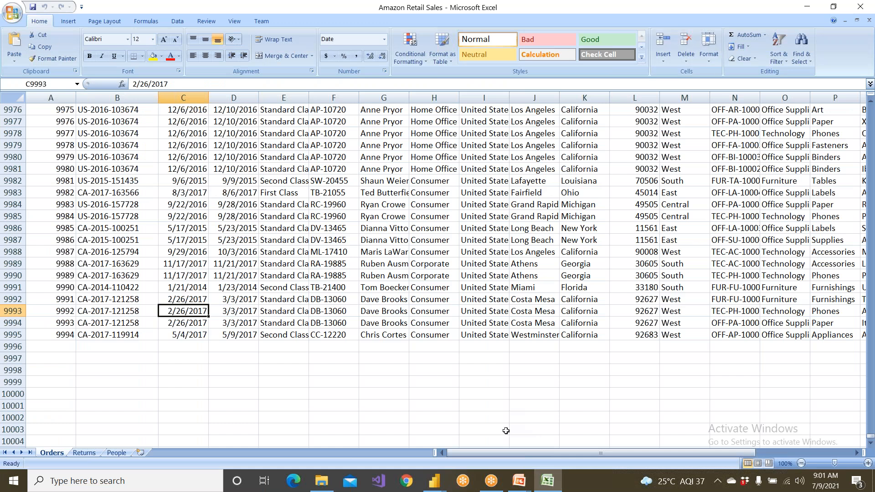
pyautogui.moveTo(442, 484)
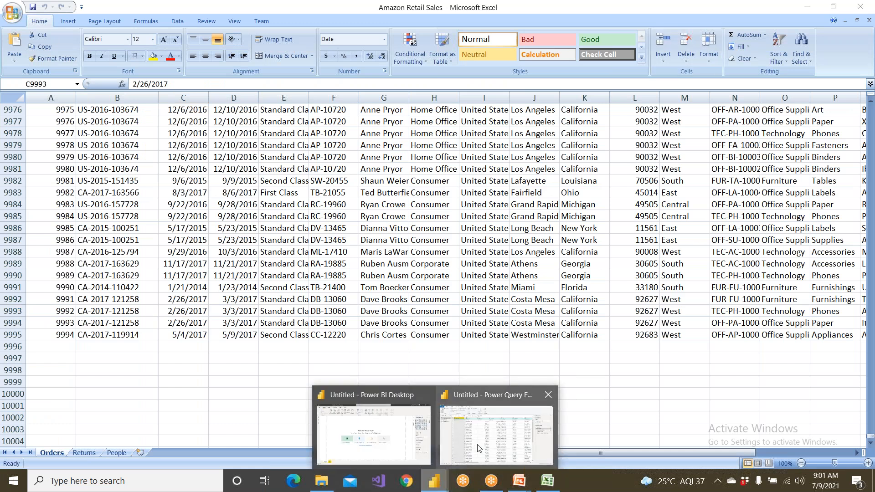
pyautogui.click(479, 451)
pyautogui.click(766, 176)
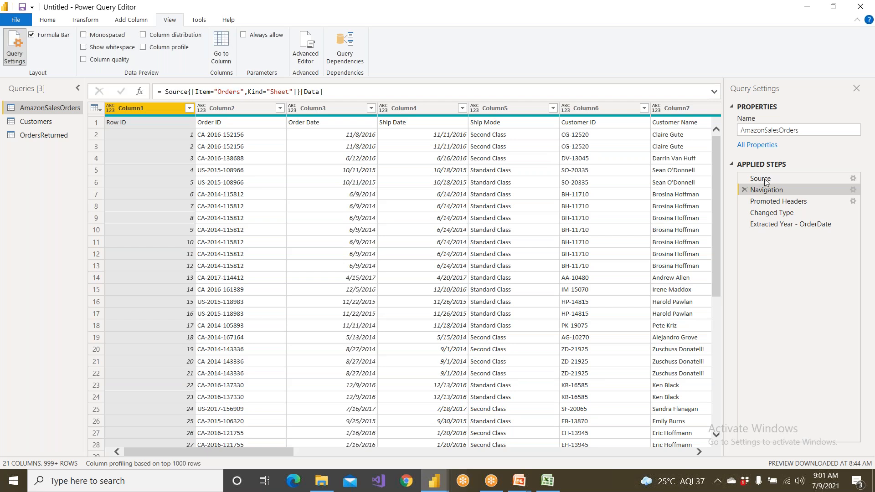
# - Display the OrdersReturned query, preview its Source step, and examine the file path in its formula
pyautogui.click(57, 136)
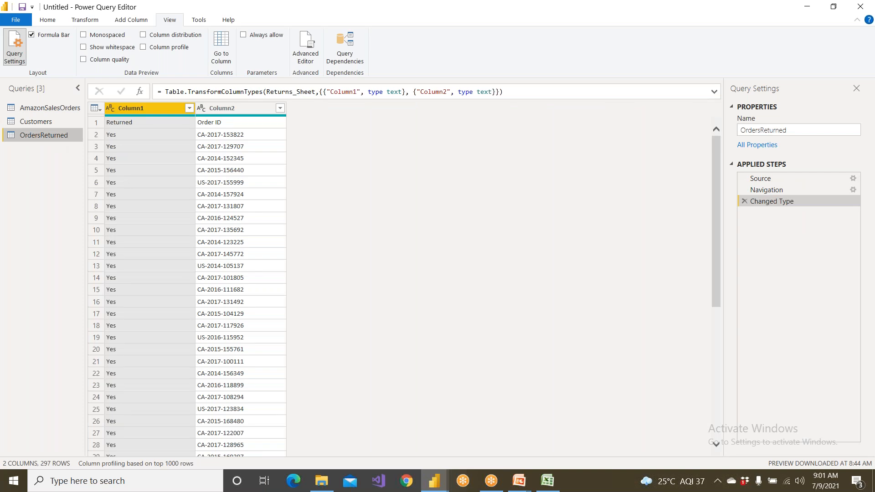
pyautogui.click(761, 179)
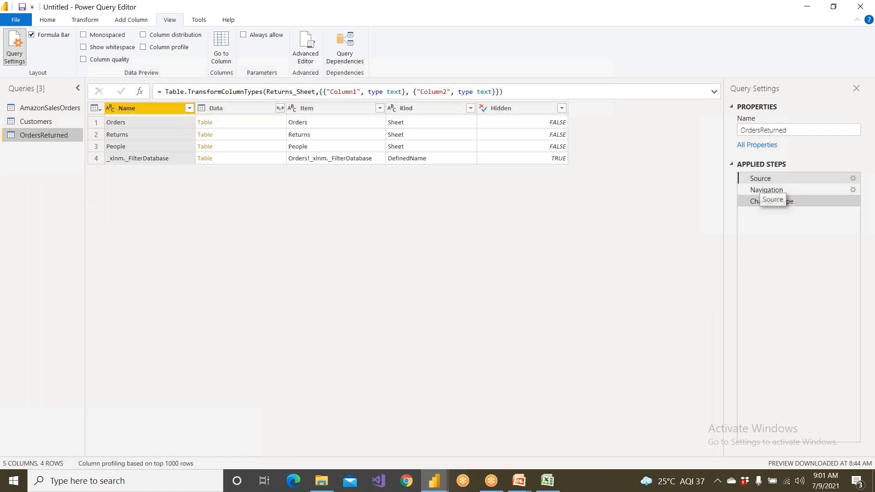
pyautogui.doubleClick(168, 92)
pyautogui.click(278, 91)
pyautogui.moveTo(286, 92); pyautogui.dragTo(621, 103)
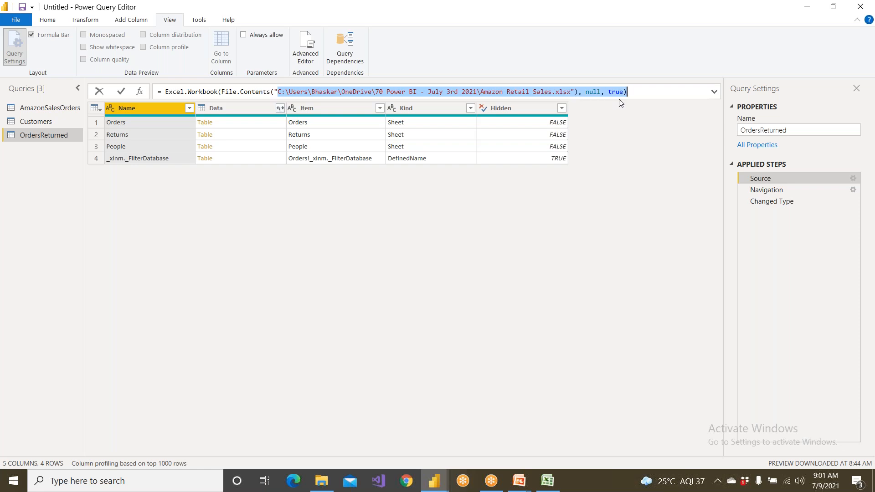
pyautogui.press('super')
pyautogui.press('Escape')
pyautogui.press('Escape')
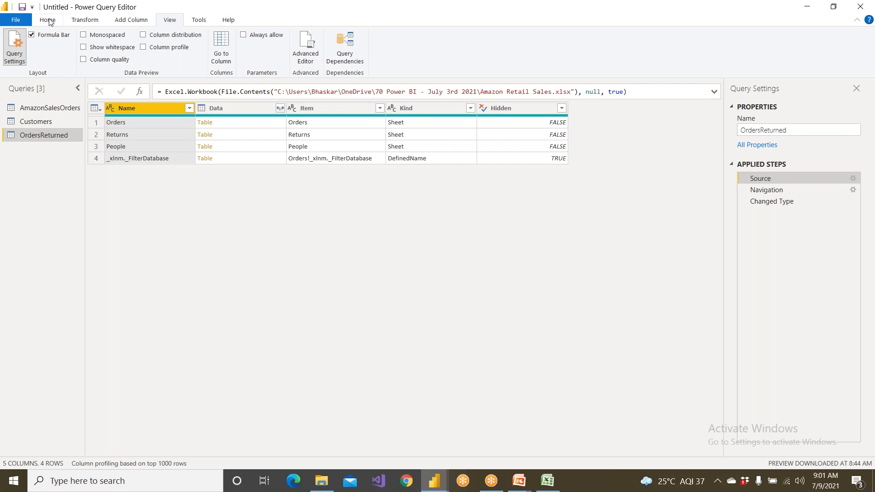
pyautogui.click(48, 20)
pyautogui.click(51, 62)
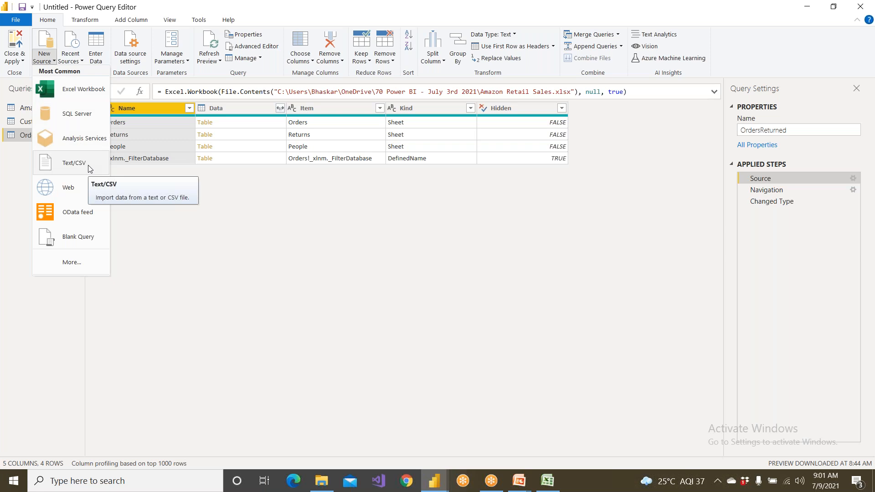
pyautogui.click(74, 163)
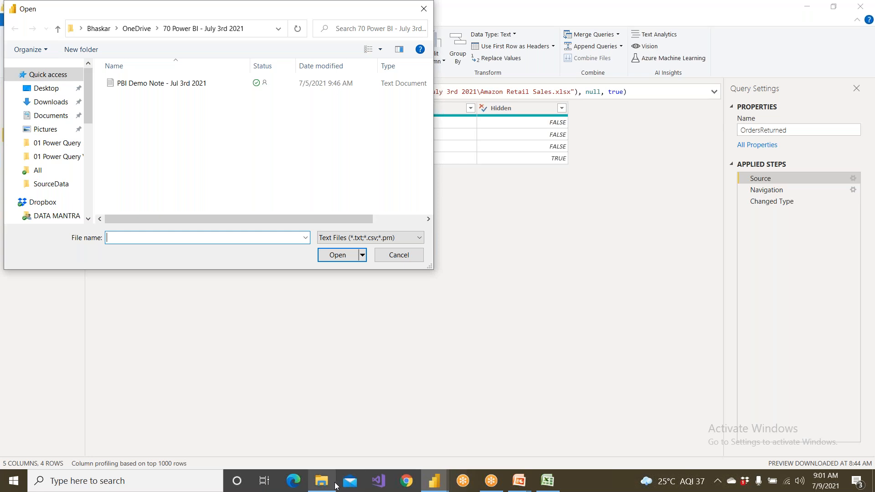
pyautogui.click(322, 480)
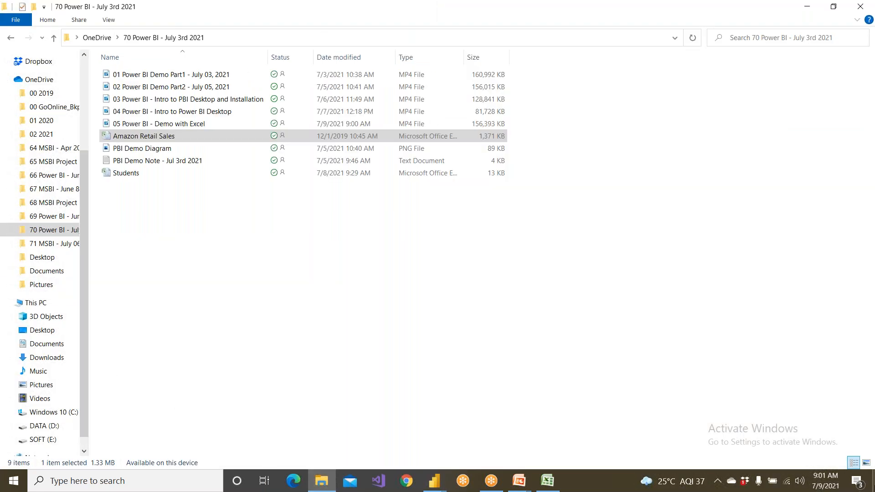
pyautogui.click(519, 480)
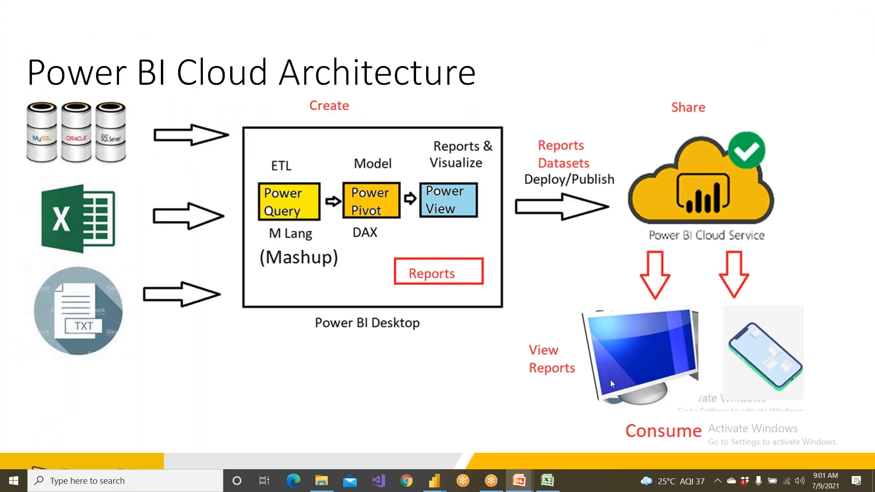
pyautogui.hotkey('alt', 'Tab')
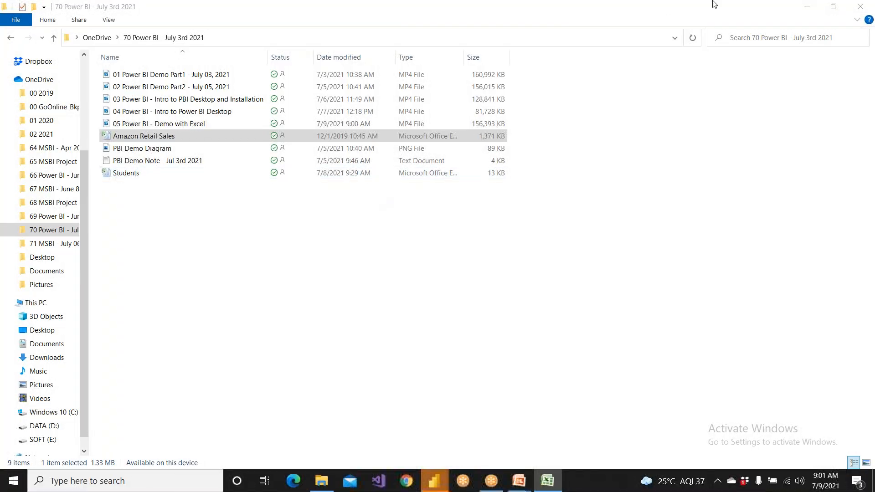
pyautogui.click(807, 6)
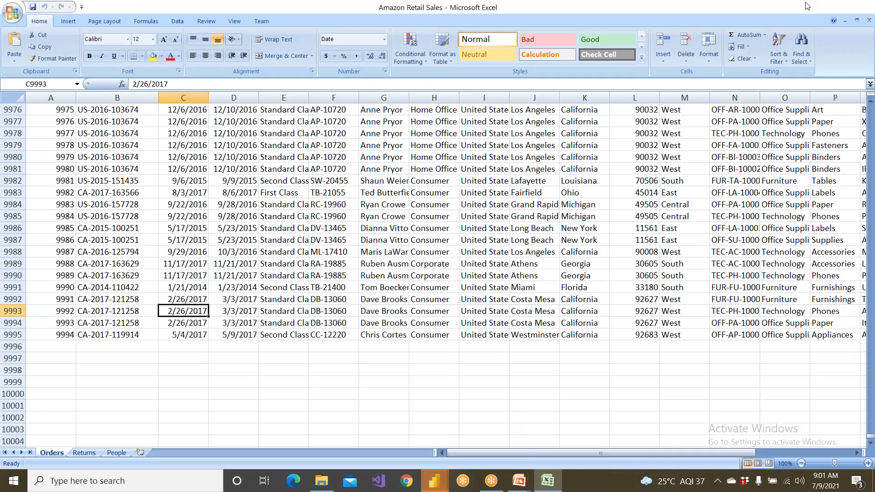
pyautogui.click(808, 6)
pyautogui.click(808, 6)
pyautogui.click(813, 13)
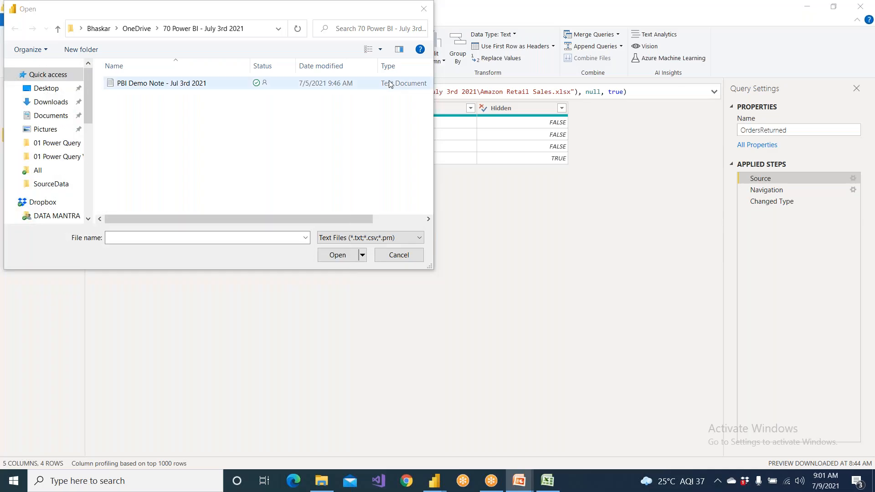
pyautogui.click(423, 9)
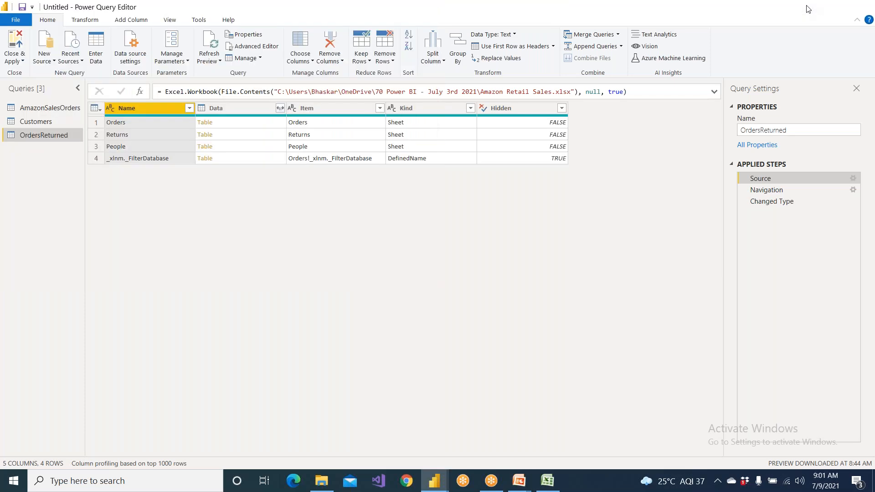
# - Open the SourceData folder within the PowerBI desktop shortcut's Data folder and widen the Type column to show full file types
pyautogui.click(809, 9)
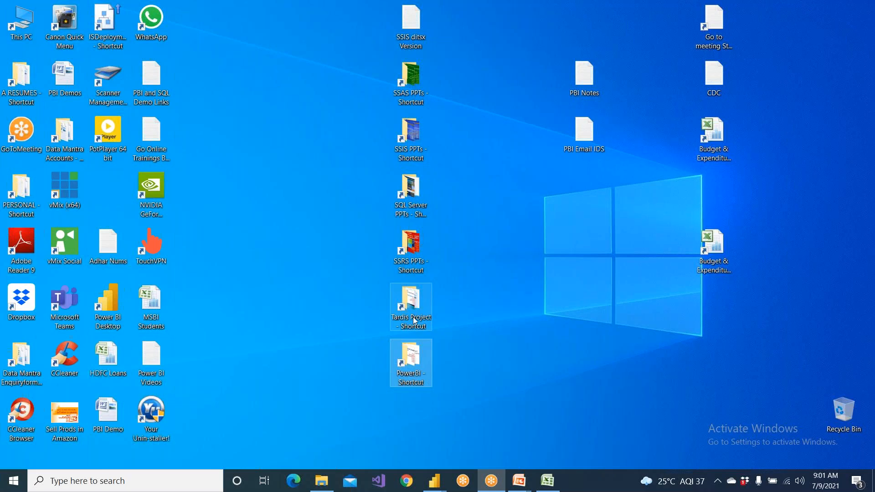
pyautogui.doubleClick(413, 358)
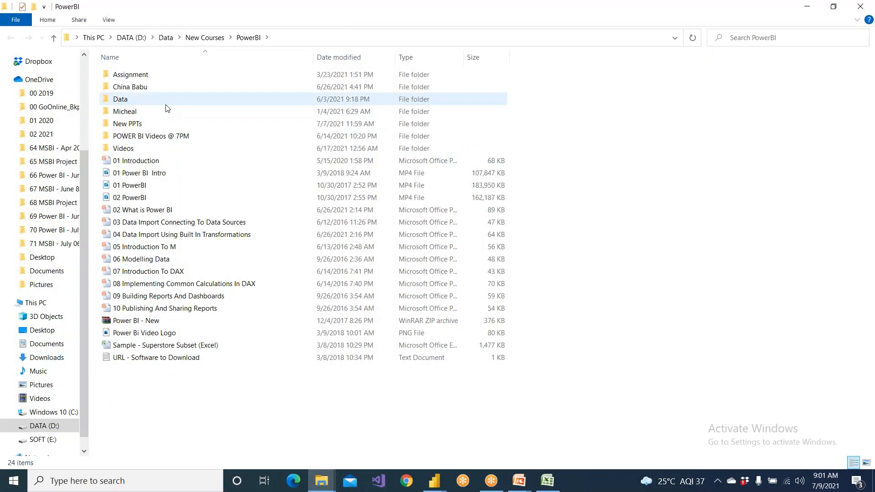
pyautogui.doubleClick(166, 105)
pyautogui.doubleClick(160, 91)
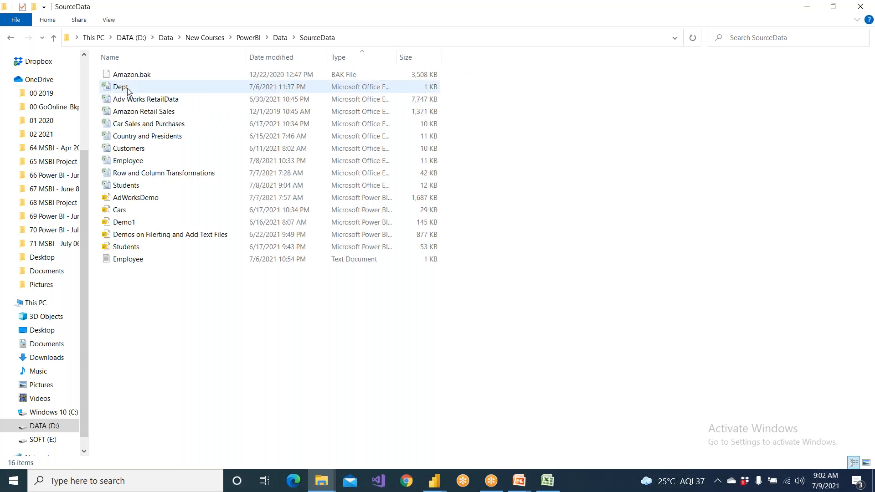
pyautogui.moveTo(397, 57); pyautogui.dragTo(549, 57)
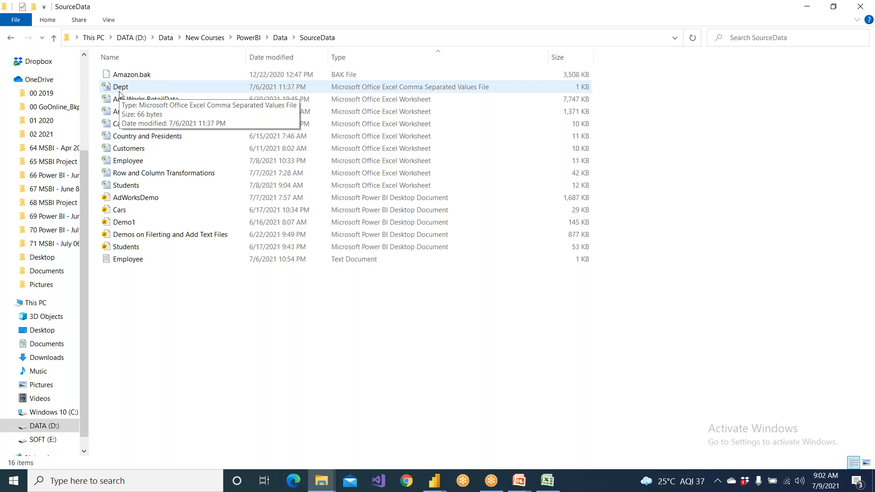
# - Select the Employee text document in the SourceData folder
pyautogui.click(122, 260)
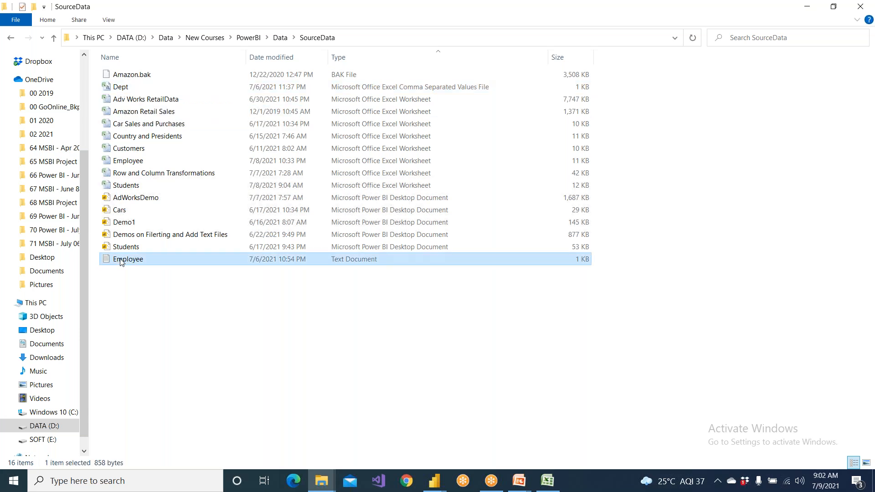
# - Open the Employee text file, examine its header and comma-separated rows, and close it
pyautogui.doubleClick(121, 260)
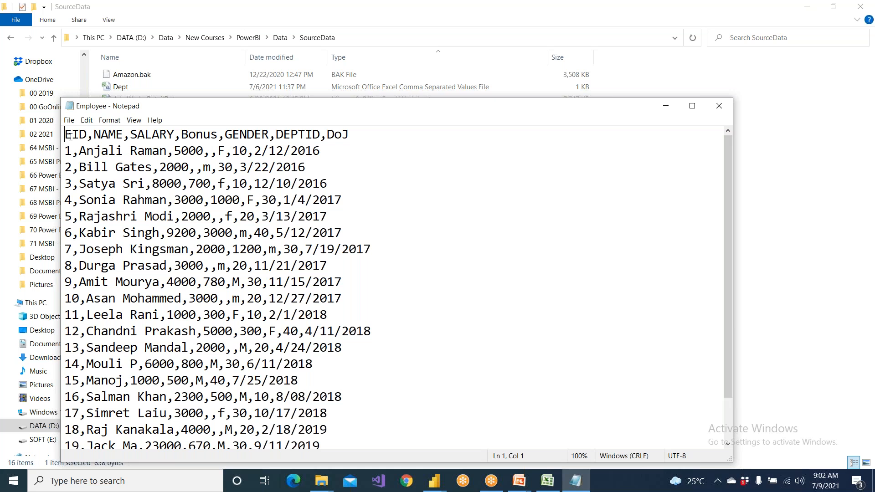
pyautogui.moveTo(78, 136); pyautogui.dragTo(255, 236)
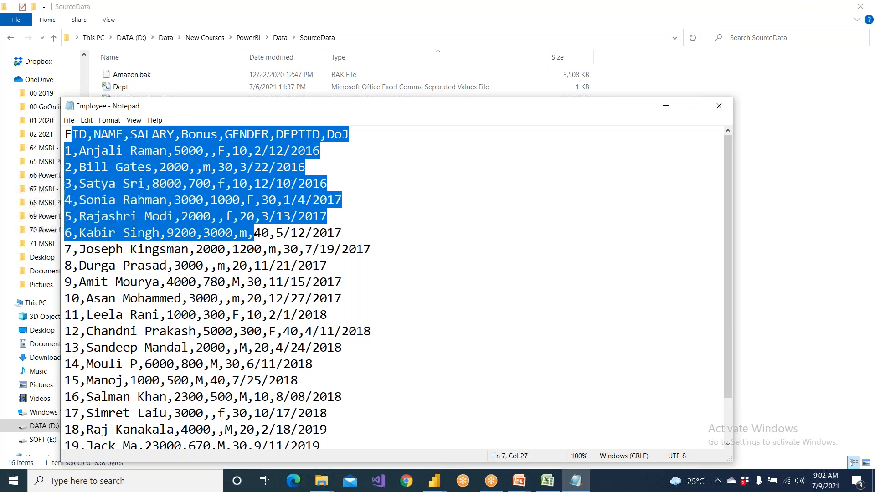
pyautogui.click(720, 106)
# - Copy the path of the SourceData folder and switch to the Power Query Editor
pyautogui.click(350, 41)
pyautogui.hotkey('ctrl', 'c')
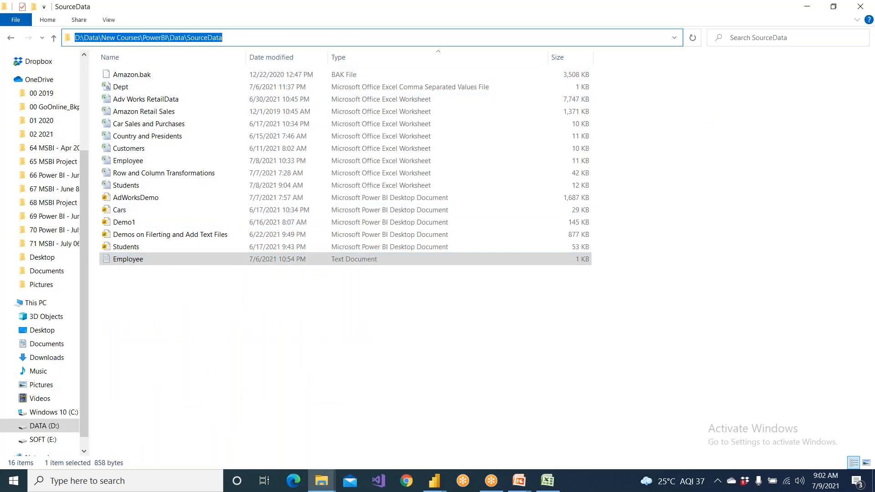
pyautogui.click(435, 481)
pyautogui.click(459, 458)
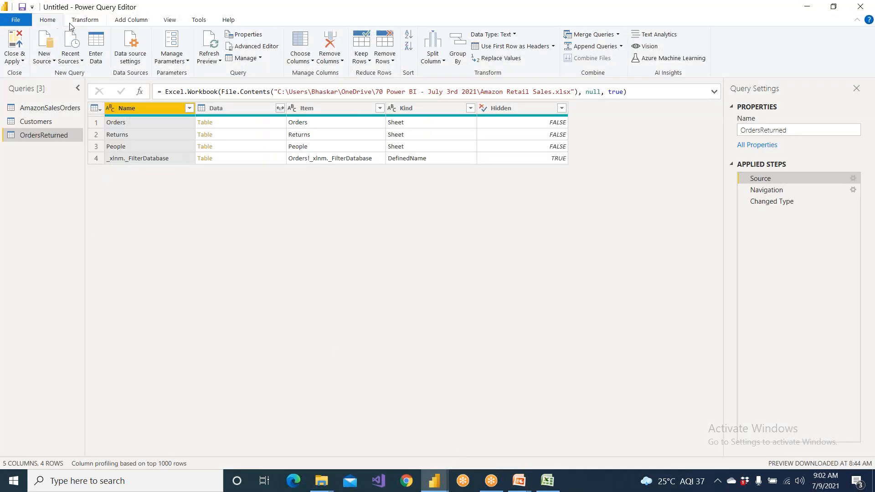
# - Import Employee.txt from D:\Data\New Courses\PowerBI\Data\SourceData as a new Text/CSV source with the Comma delimiter
pyautogui.click(47, 60)
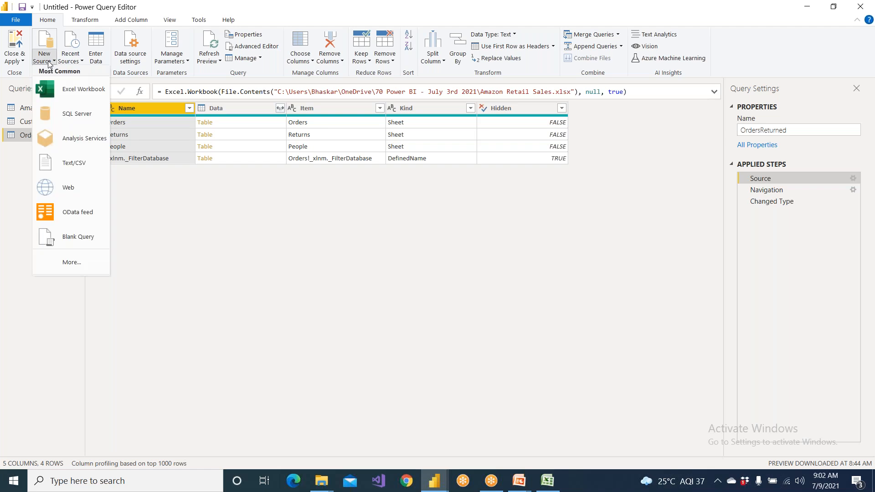
pyautogui.click(72, 175)
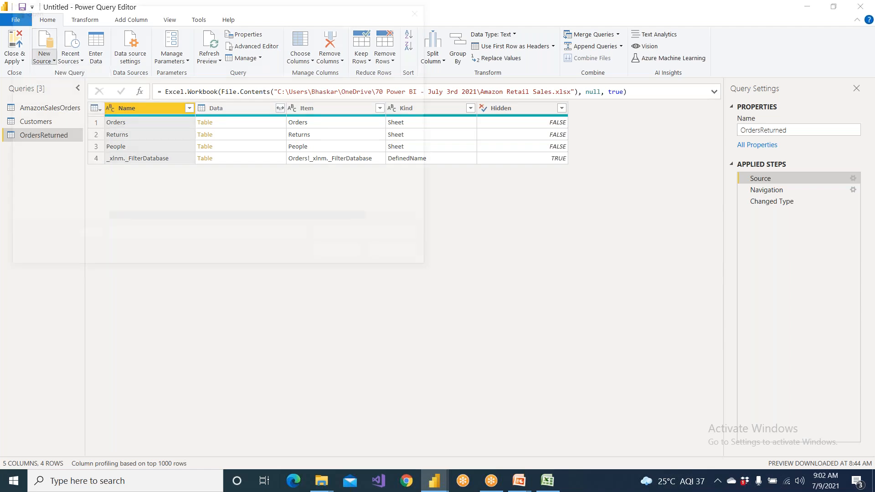
pyautogui.click(251, 29)
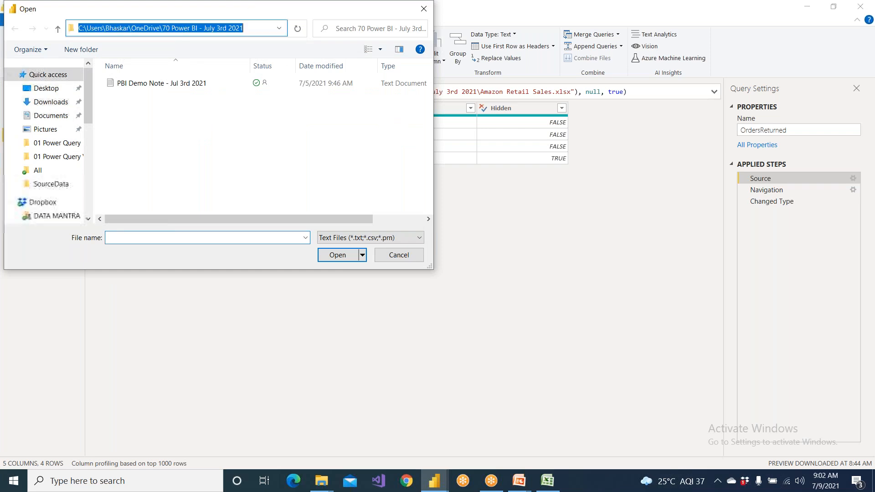
pyautogui.hotkey('ctrl', 'v')
pyautogui.press('Return')
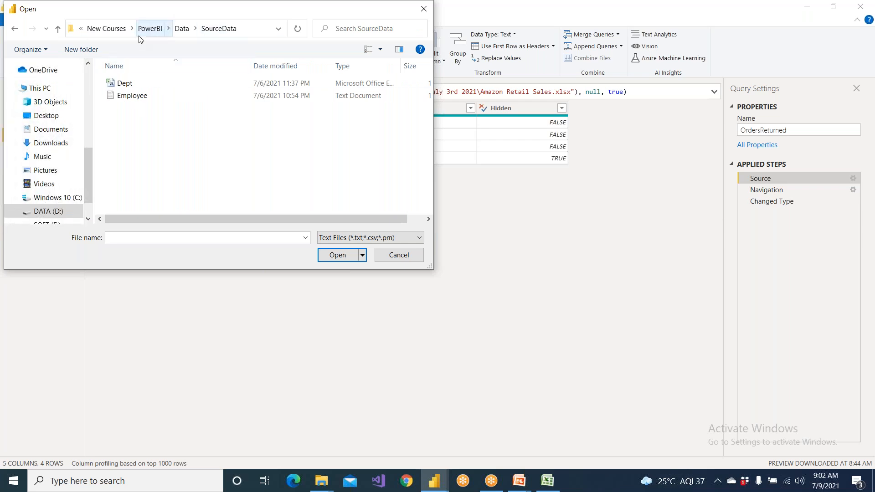
pyautogui.click(137, 96)
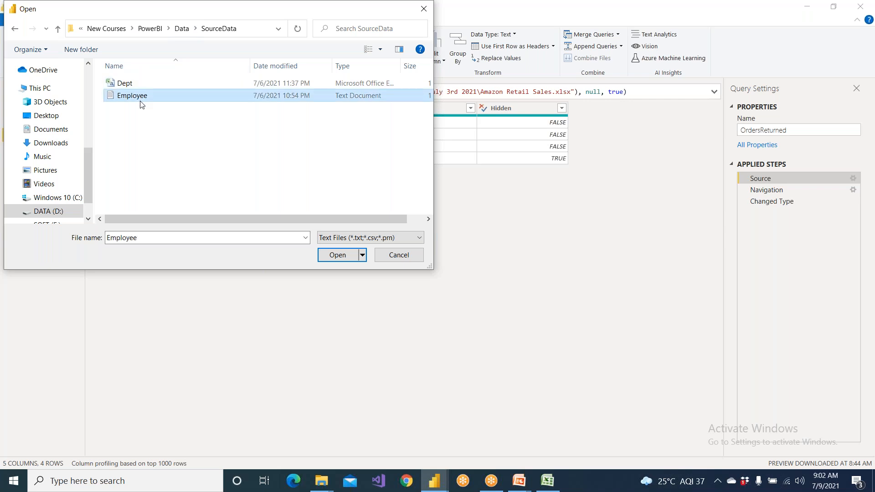
pyautogui.click(332, 254)
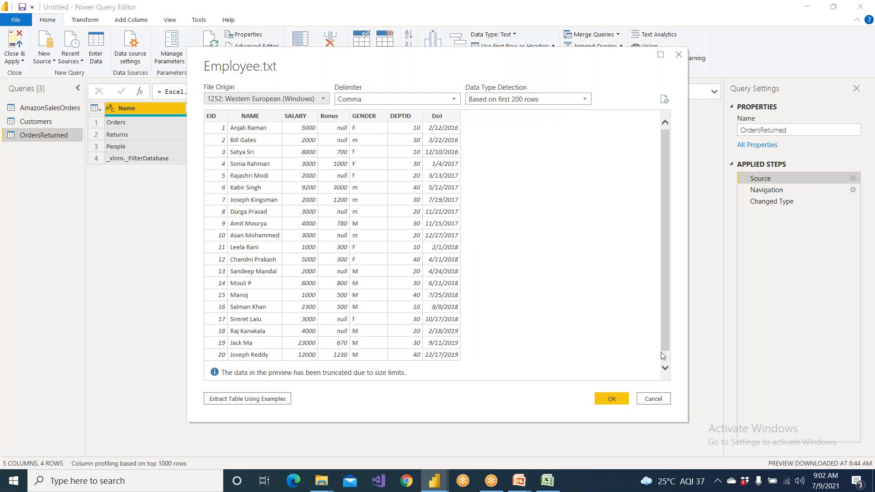
pyautogui.click(612, 399)
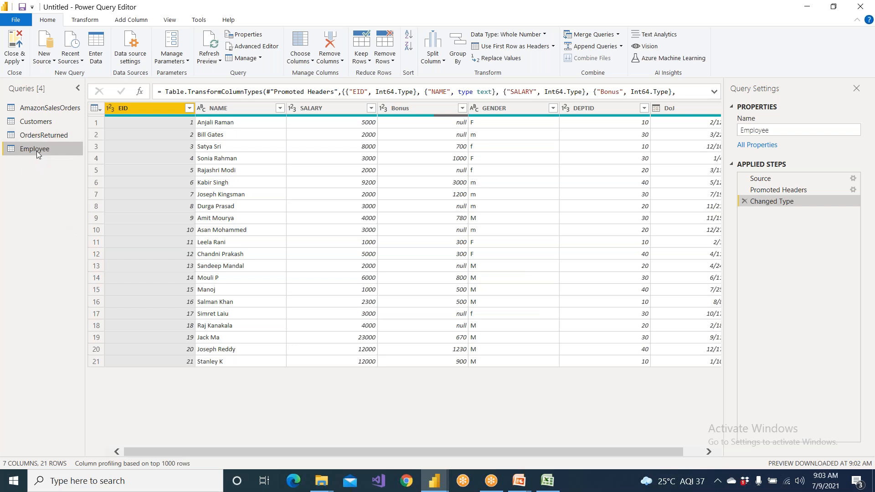
# - Examine the formulas behind the Employee query's Source, Promoted Headers and Changed Type steps
pyautogui.click(45, 138)
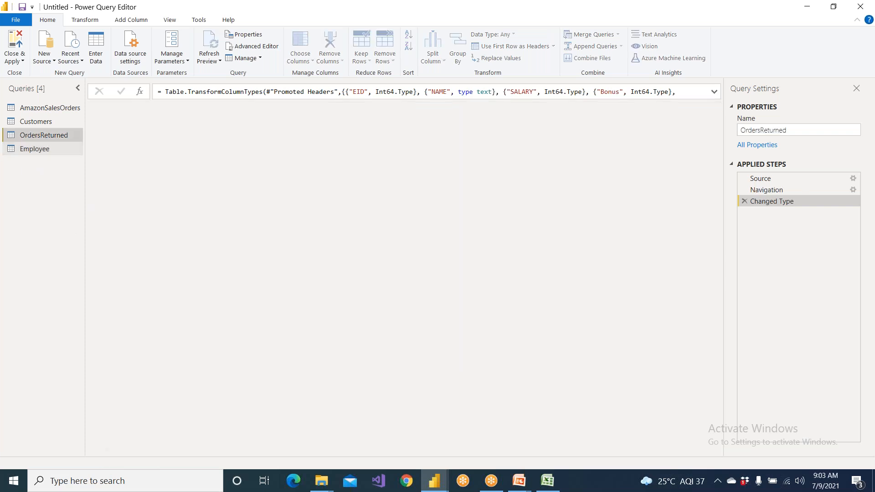
pyautogui.click(41, 149)
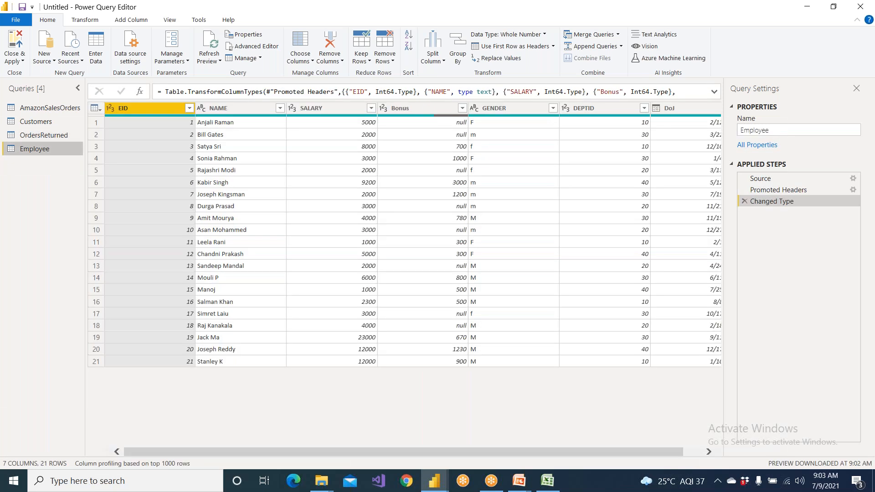
pyautogui.click(761, 179)
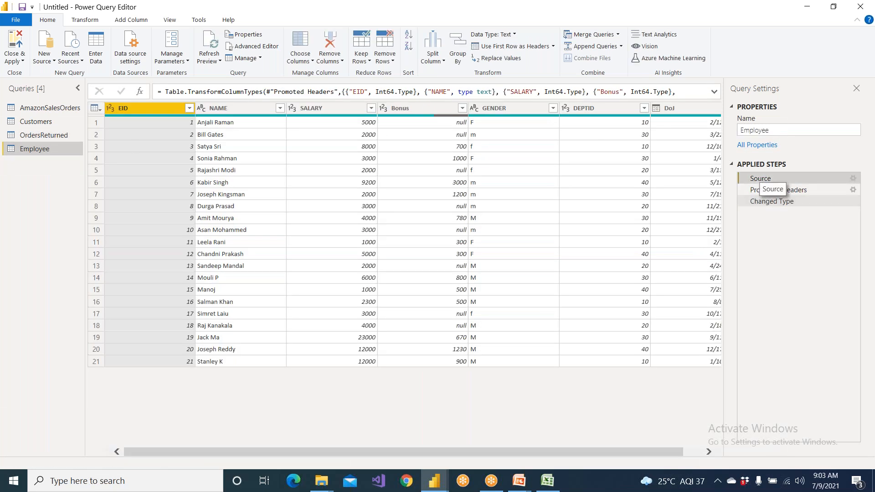
pyautogui.moveTo(166, 90); pyautogui.dragTo(560, 85)
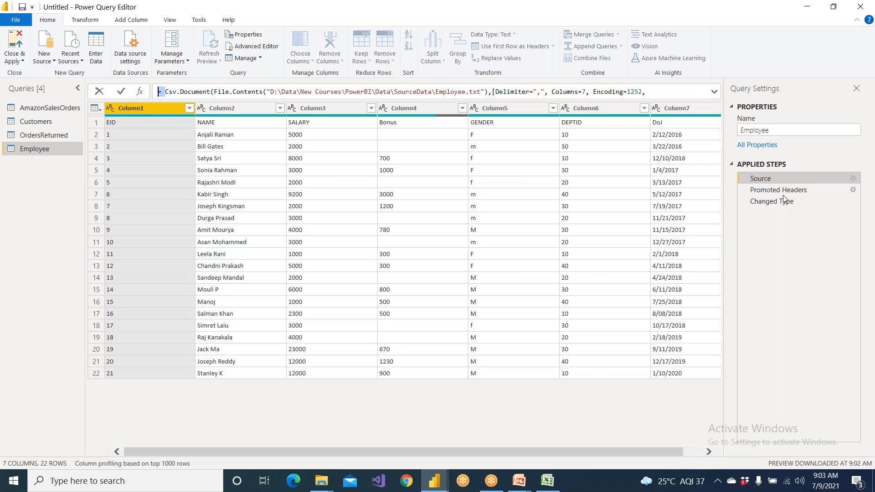
pyautogui.click(790, 194)
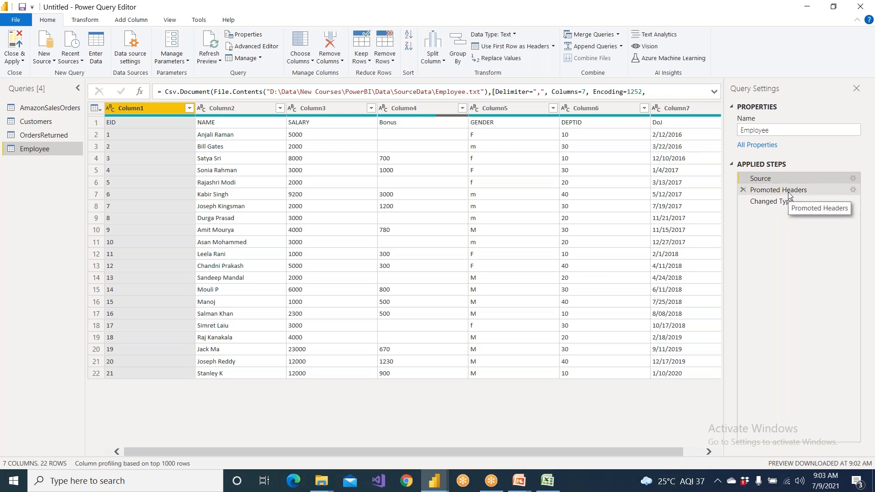
pyautogui.click(790, 202)
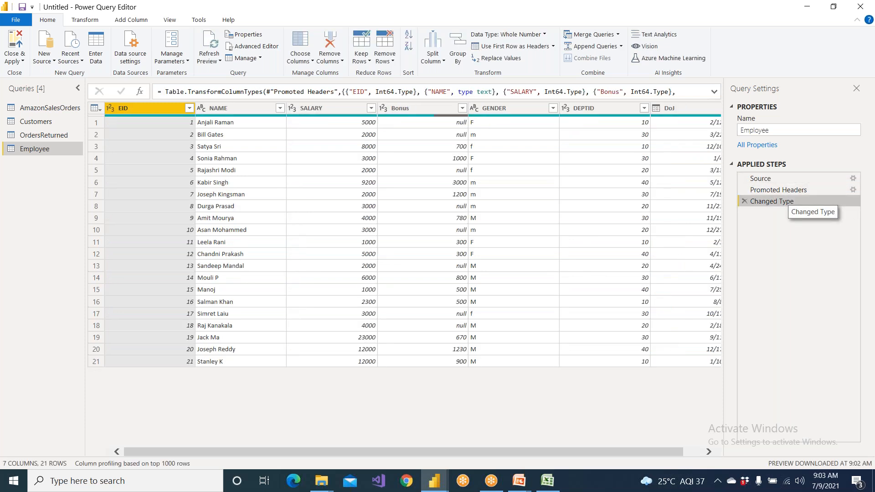
pyautogui.click(760, 179)
pyautogui.moveTo(656, 92); pyautogui.dragTo(143, 96)
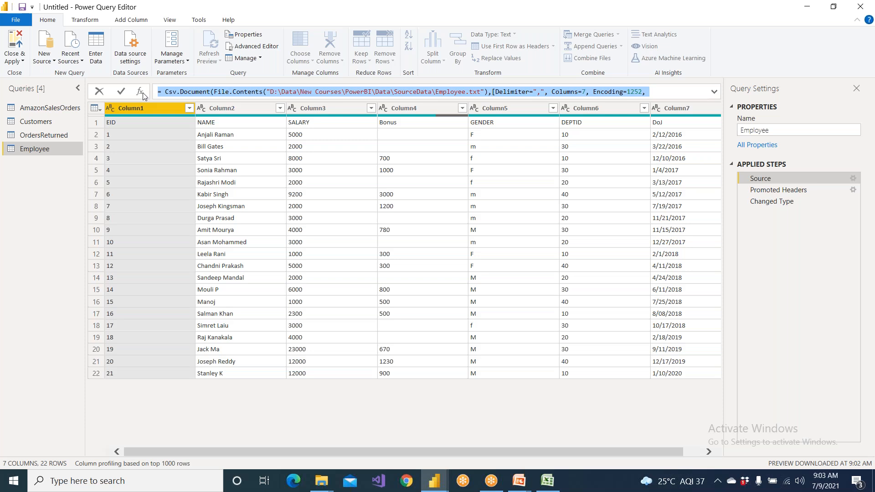
pyautogui.click(786, 191)
pyautogui.click(780, 202)
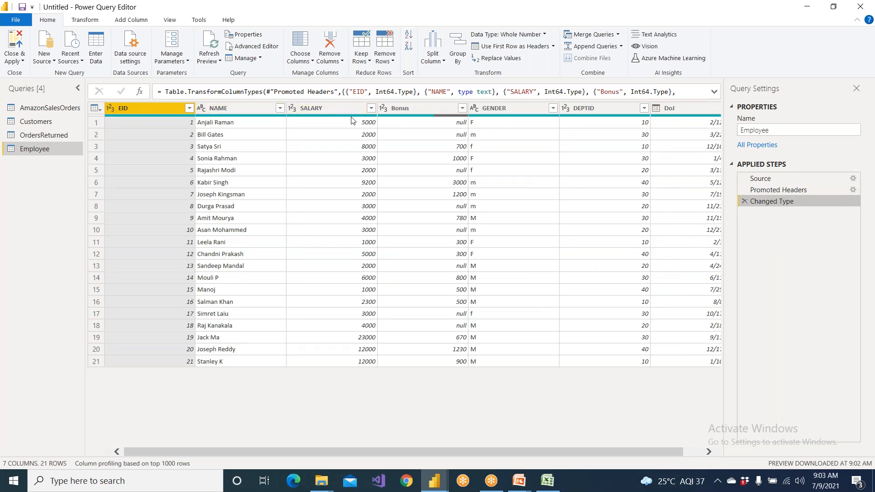
pyautogui.click(191, 93)
pyautogui.moveTo(163, 93); pyautogui.dragTo(680, 93)
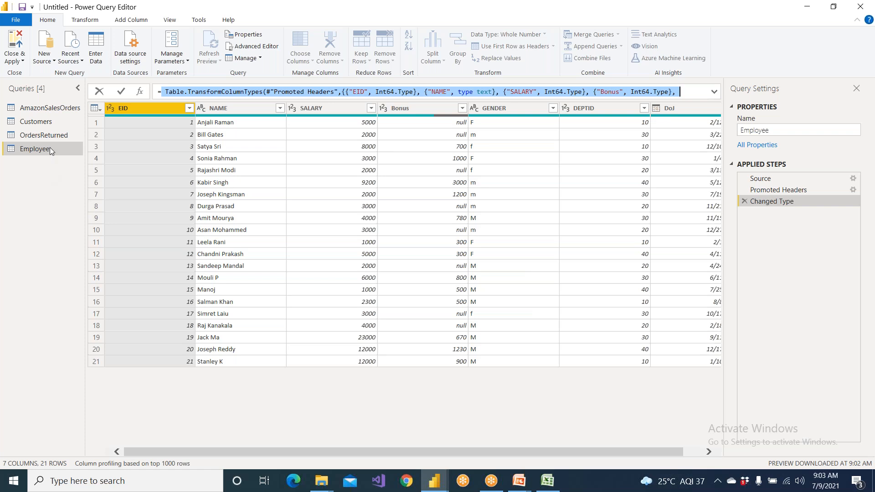
# - View the Employee query's full M code in the Advanced Editor and close it without changes
pyautogui.click(167, 23)
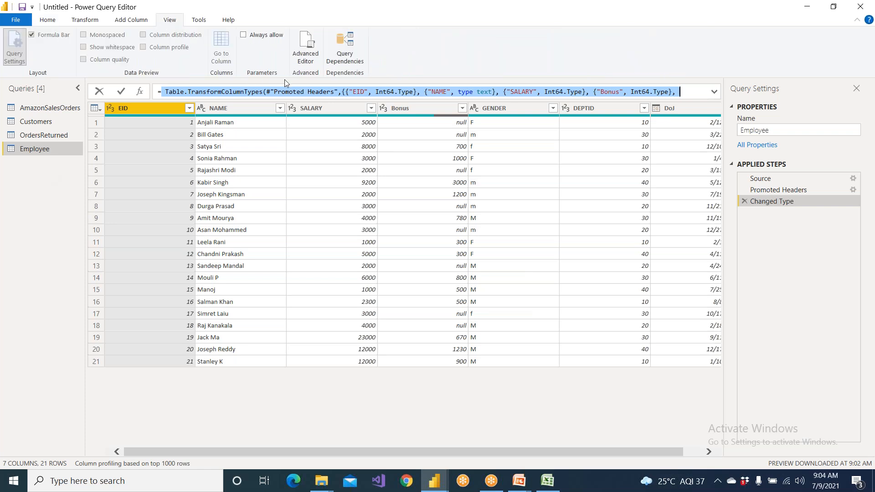
pyautogui.click(305, 63)
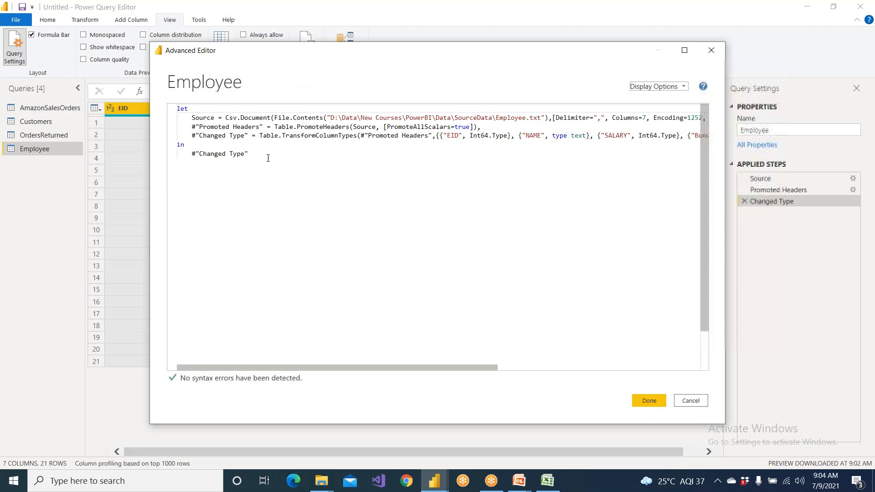
pyautogui.moveTo(268, 158); pyautogui.dragTo(177, 108)
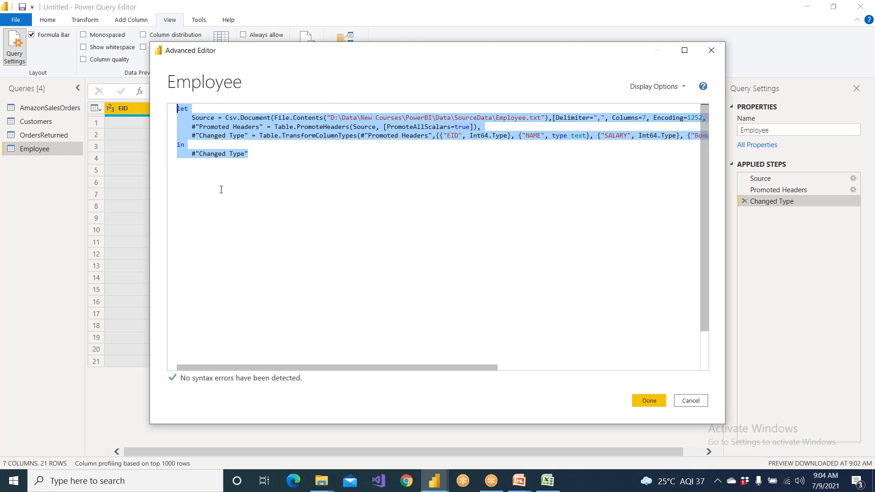
pyautogui.click(372, 127)
pyautogui.moveTo(327, 118); pyautogui.dragTo(584, 148)
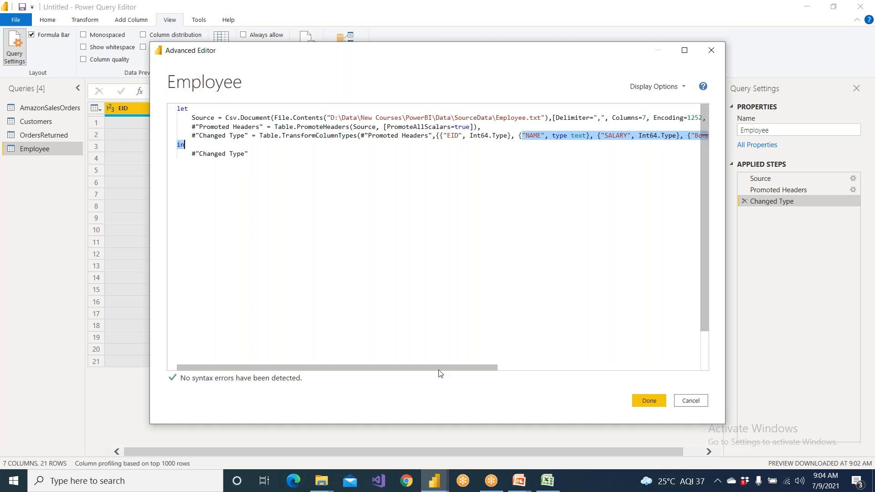
pyautogui.click(694, 401)
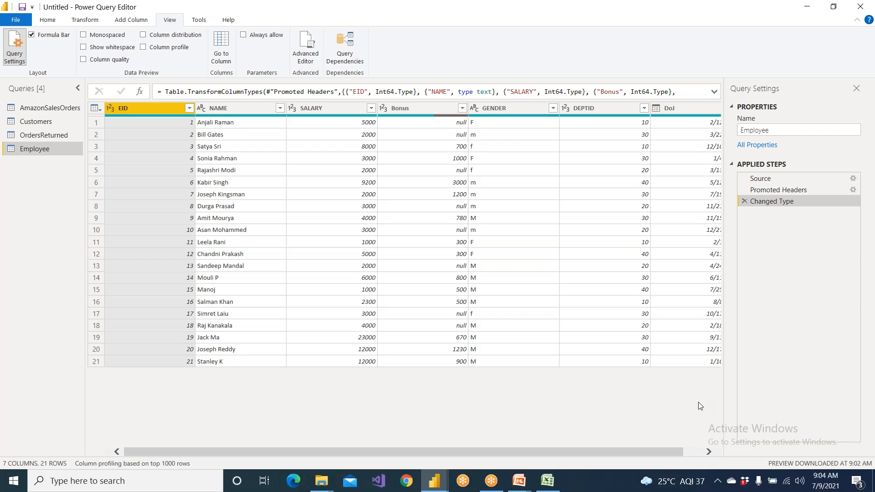
# - Examine the formulas of the applied steps in the OrdersReturned query
pyautogui.click(56, 136)
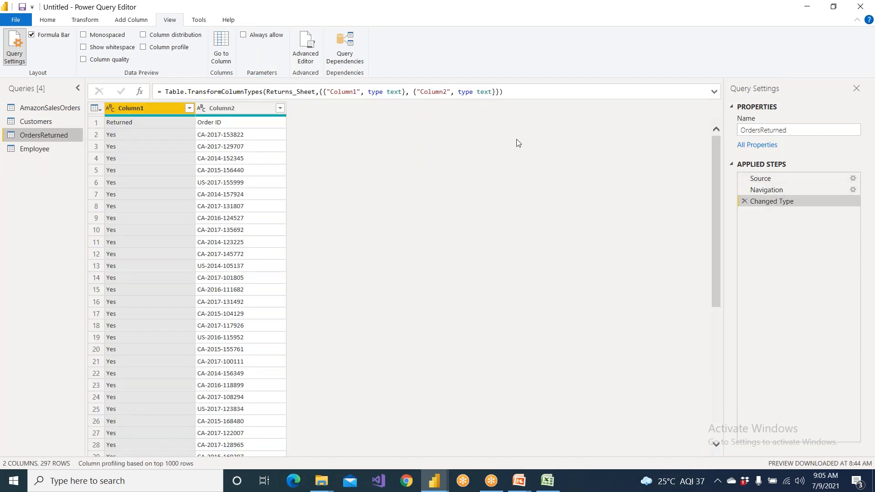
pyautogui.click(152, 86)
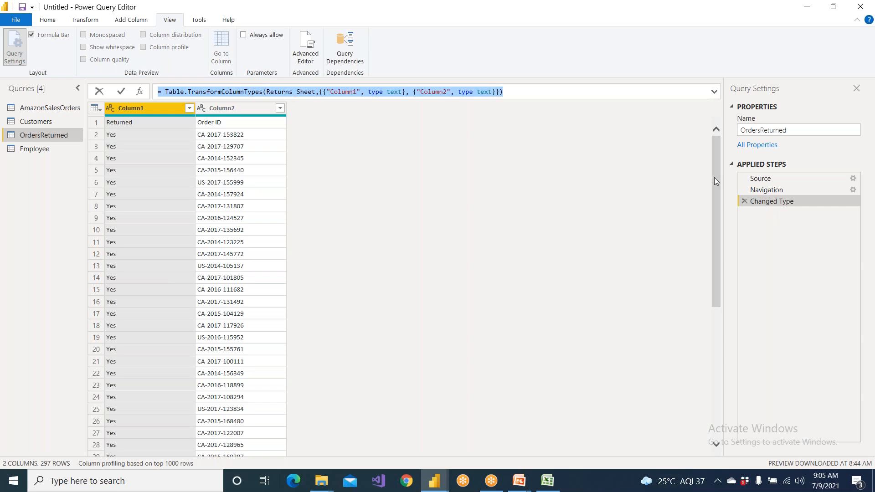
pyautogui.click(753, 189)
pyautogui.moveTo(516, 95); pyautogui.dragTo(141, 93)
pyautogui.click(763, 183)
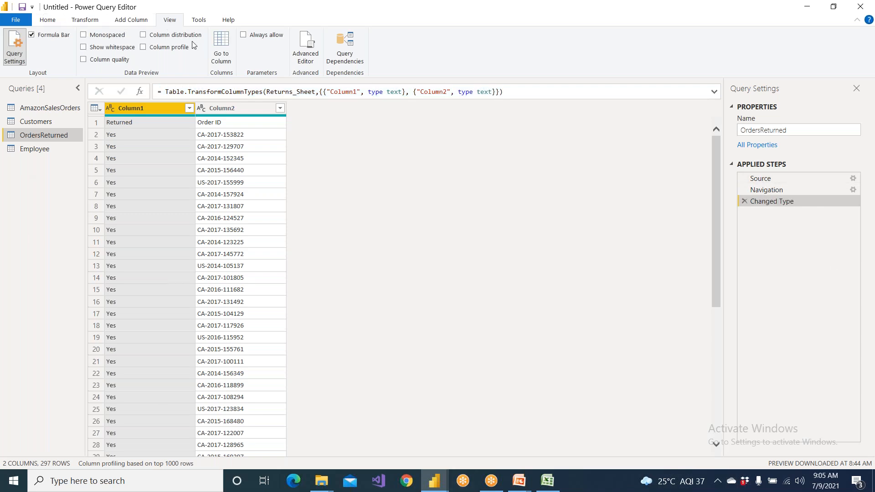
# - View the OrdersReturned query's full M code in the Advanced Editor and close it without changes
pyautogui.click(305, 53)
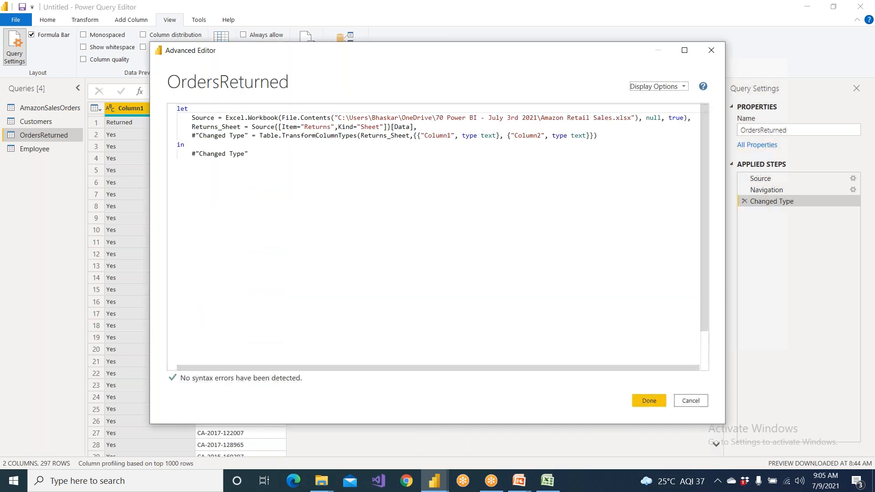
pyautogui.moveTo(273, 166); pyautogui.dragTo(143, 103)
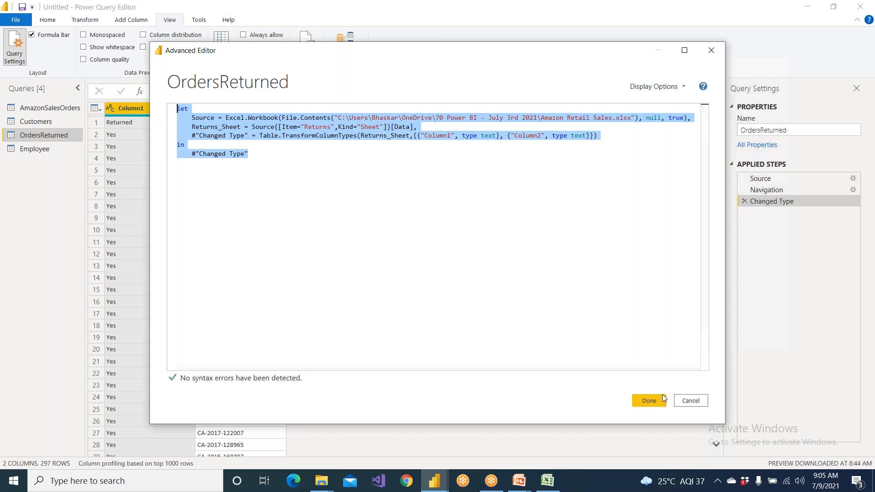
pyautogui.click(691, 402)
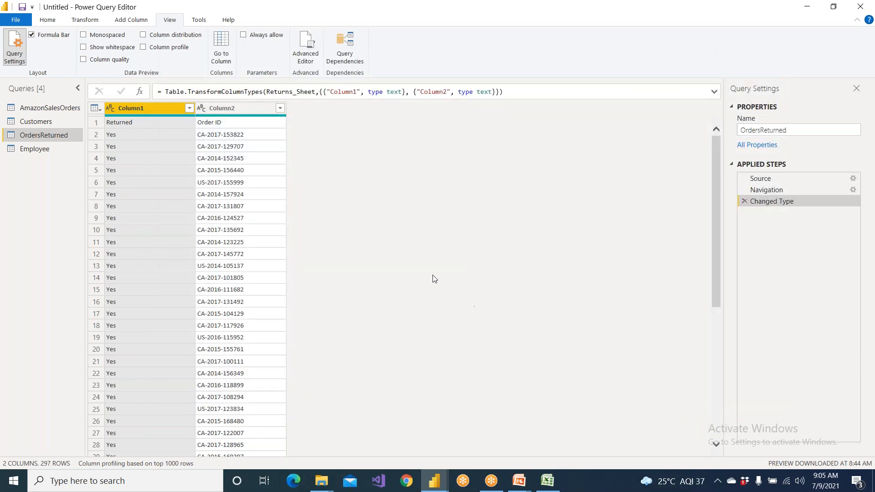
# - Show the AmazonSalesOrders query and hide both the Query Settings pane and the formula bar
pyautogui.click(36, 121)
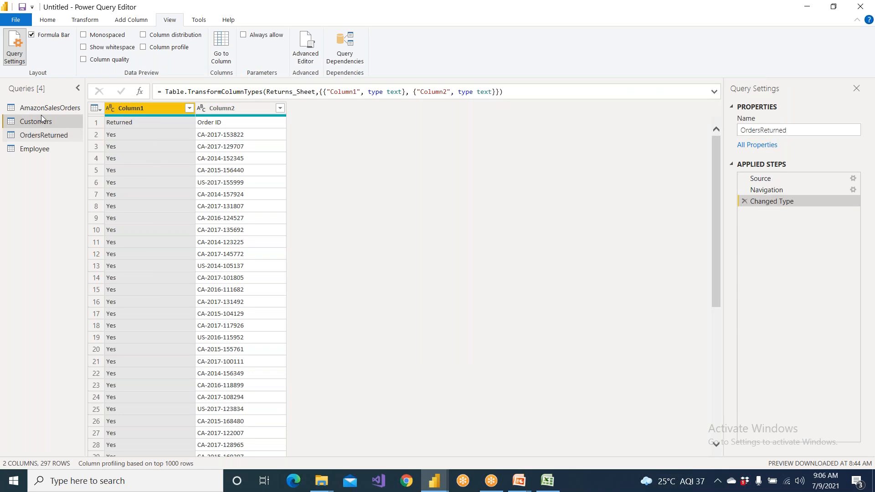
pyautogui.click(46, 107)
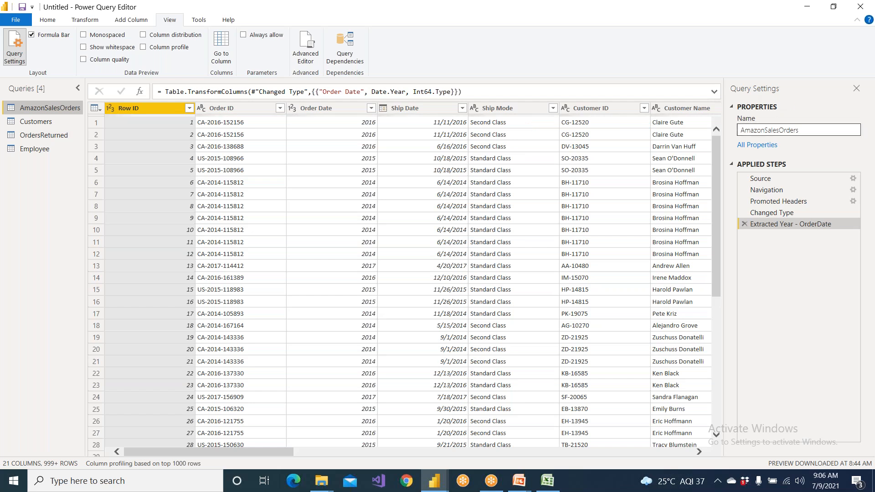
pyautogui.click(858, 88)
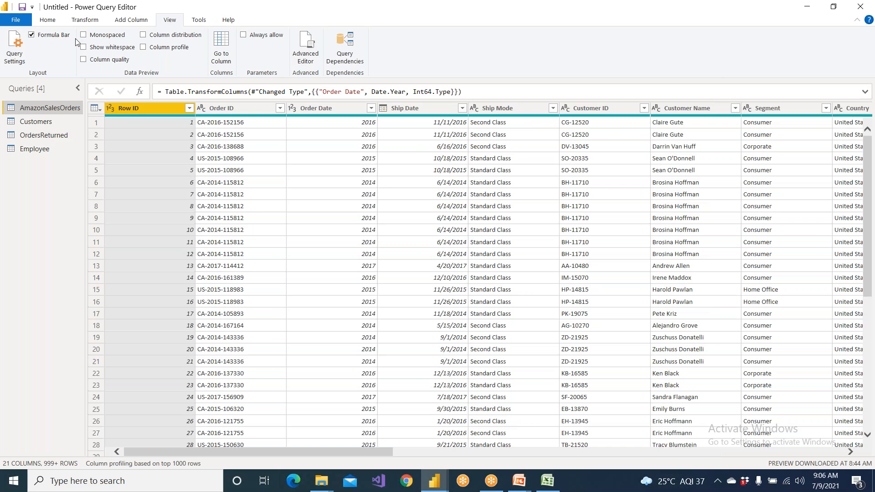
pyautogui.click(48, 39)
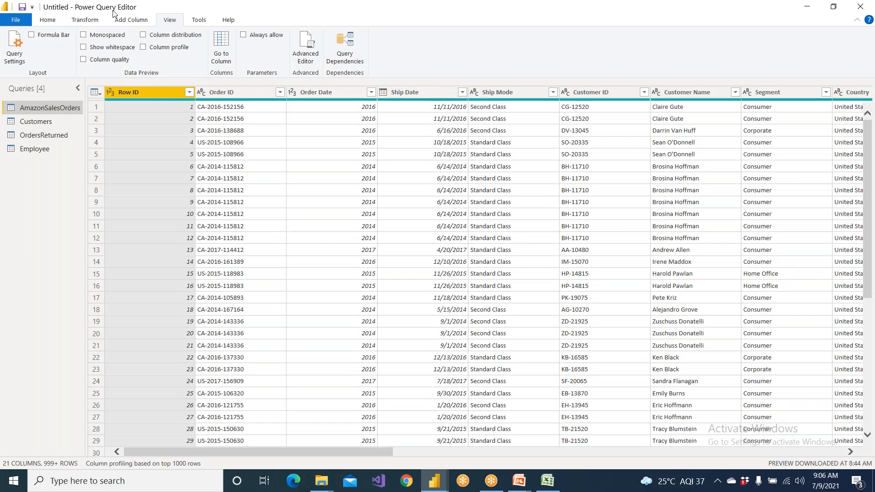
# - Show the Query Settings pane and the formula bar again for the AmazonSalesOrders query
pyautogui.click(48, 19)
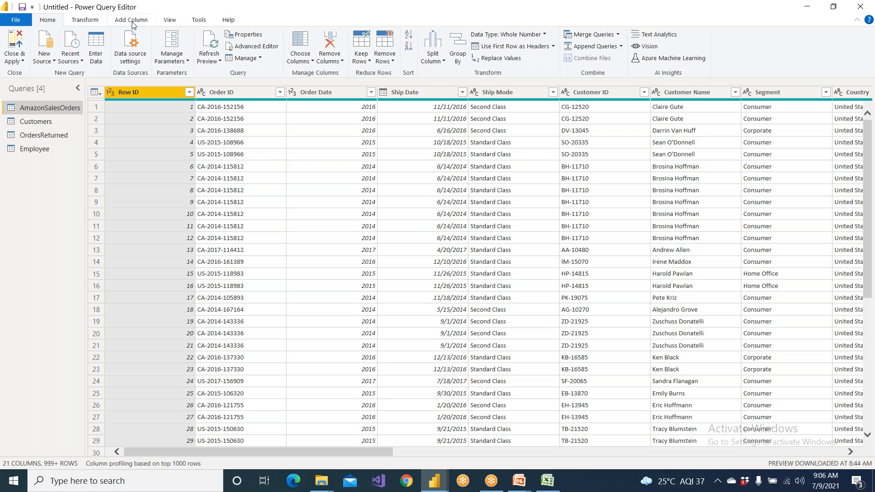
pyautogui.click(167, 24)
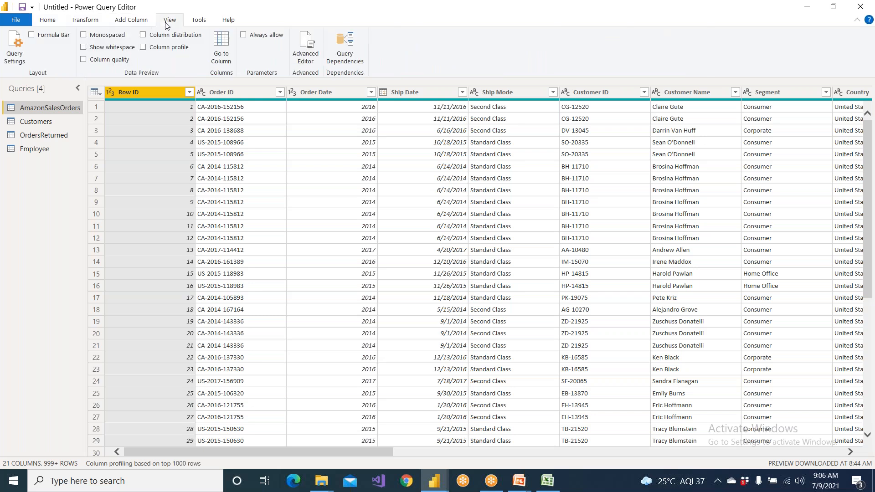
pyautogui.click(18, 57)
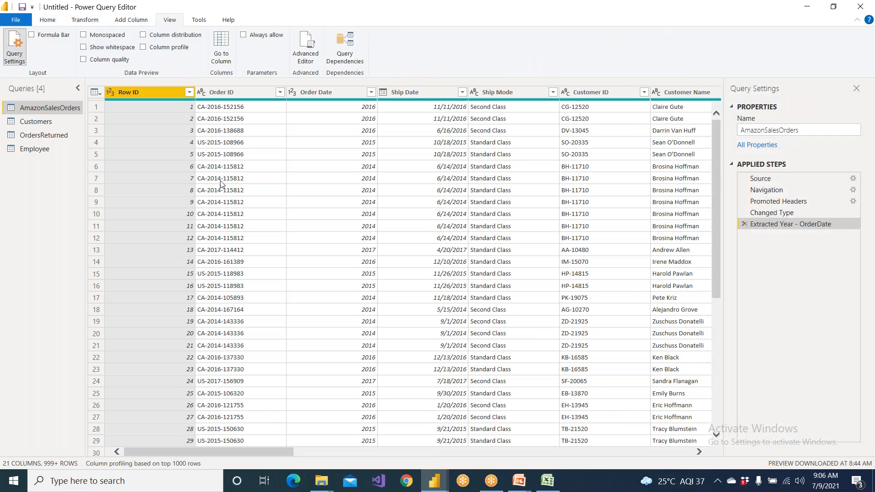
pyautogui.click(49, 39)
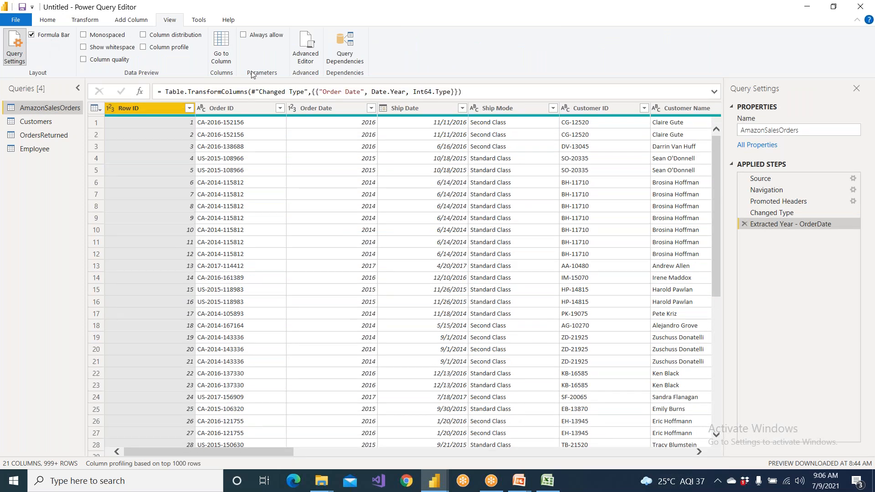
# - View the AmazonSalesOrders query's full M code in the Advanced Editor, close it without changes, and browse the other queries
pyautogui.click(313, 61)
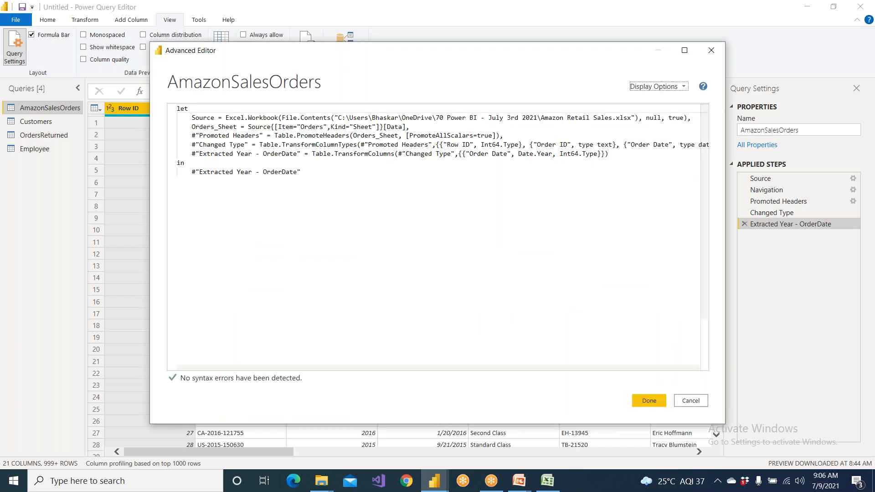
pyautogui.click(712, 50)
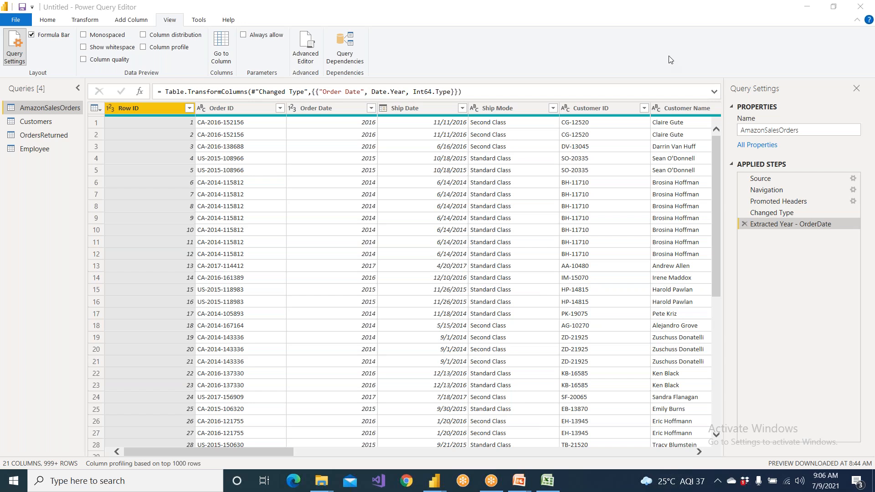
pyautogui.click(48, 125)
pyautogui.click(49, 136)
pyautogui.click(47, 150)
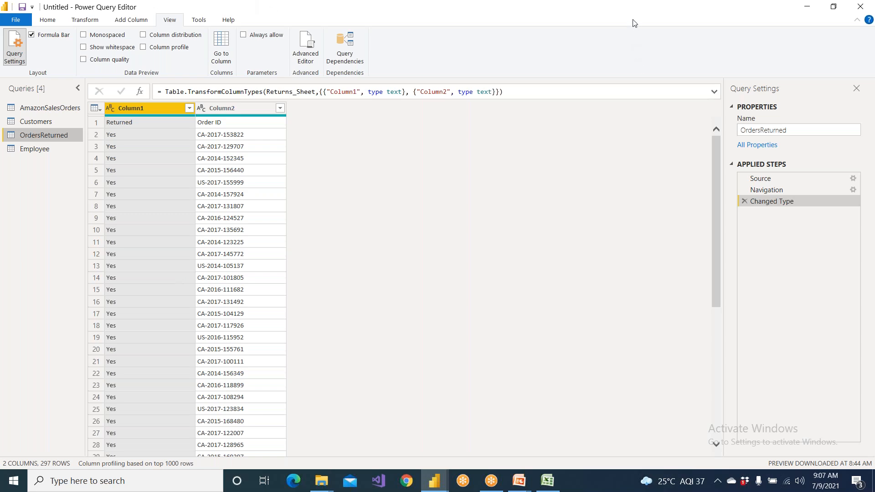
pyautogui.click(618, 6)
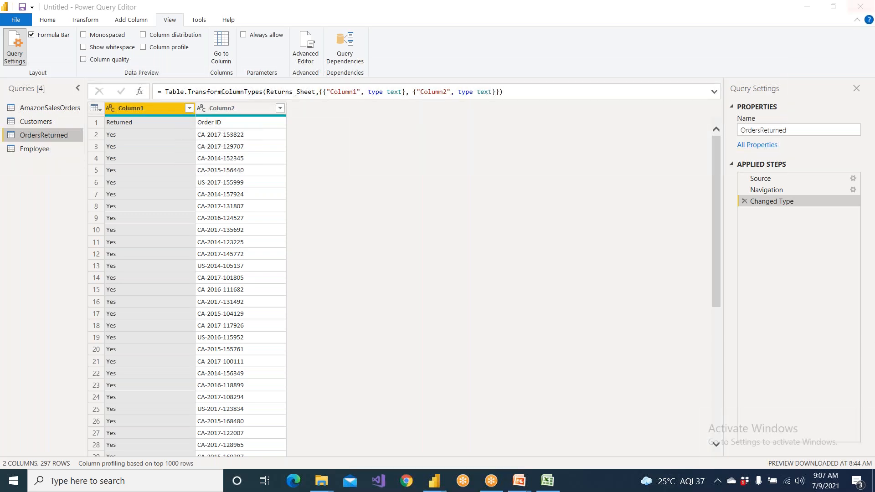
# - Close the query editor with all query changes applied and return to the Power BI Desktop report window
pyautogui.click(47, 20)
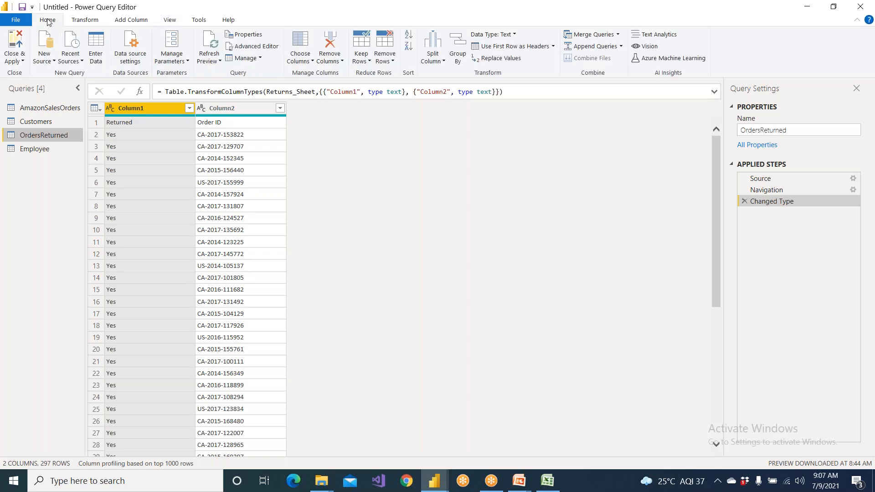
pyautogui.click(14, 56)
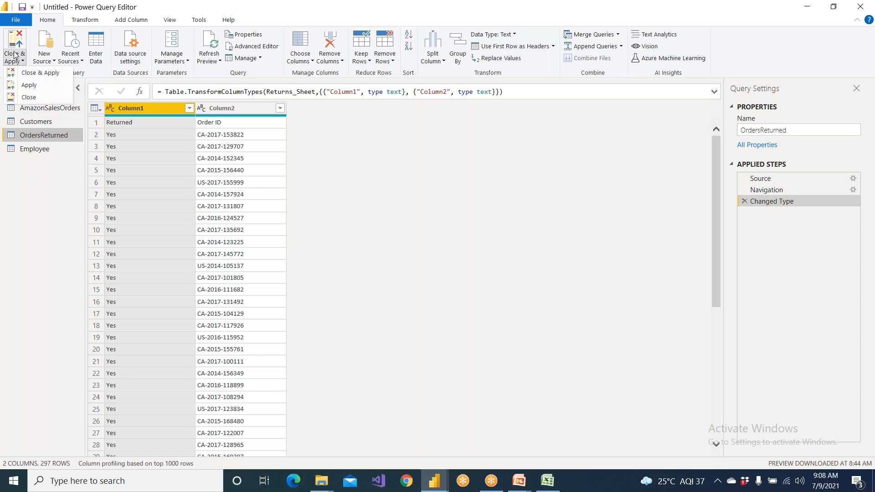
pyautogui.click(26, 72)
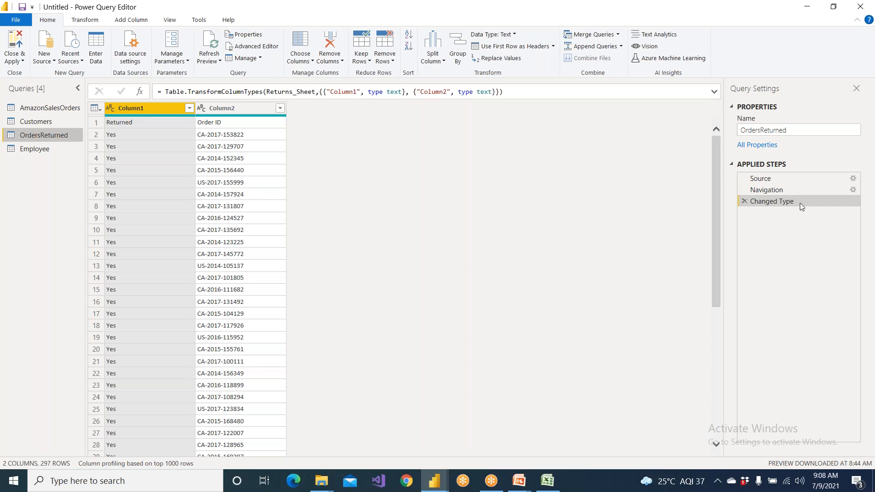
pyautogui.hotkey('alt', 'Tab')
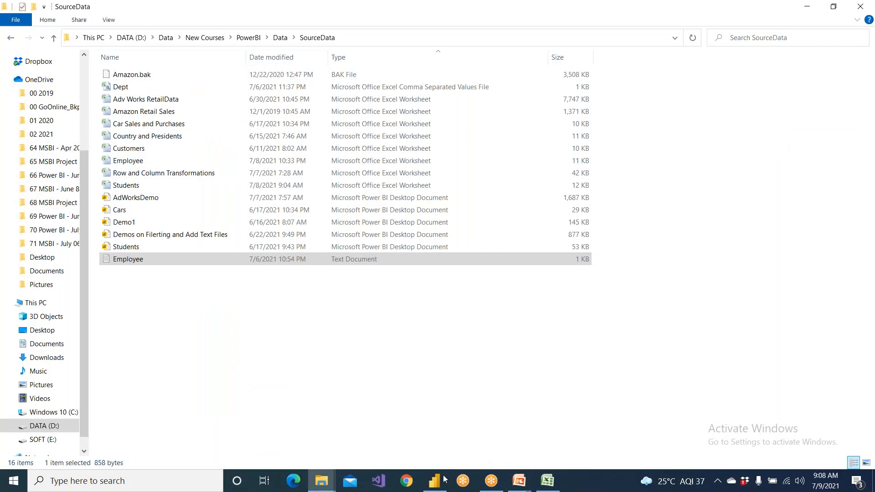
pyautogui.moveTo(444, 478)
pyautogui.click(454, 430)
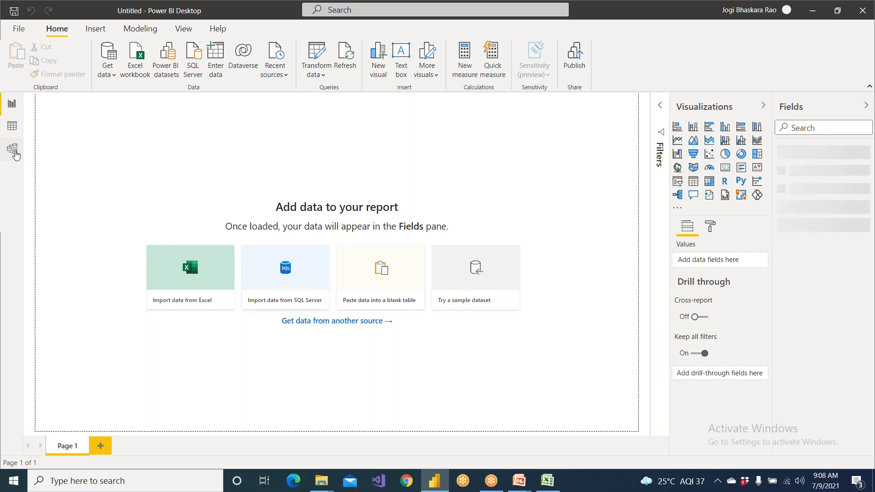
# - Look over the loaded tables in Model view and the rows of AmazonSalesOrders, Customers, Employee and OrdersReturned in Data view
pyautogui.click(15, 155)
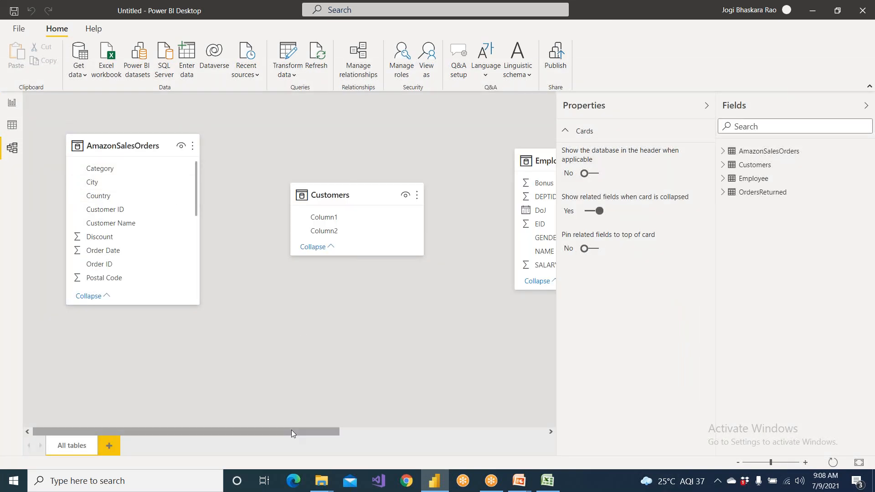
pyautogui.moveTo(292, 430); pyautogui.dragTo(105, 343)
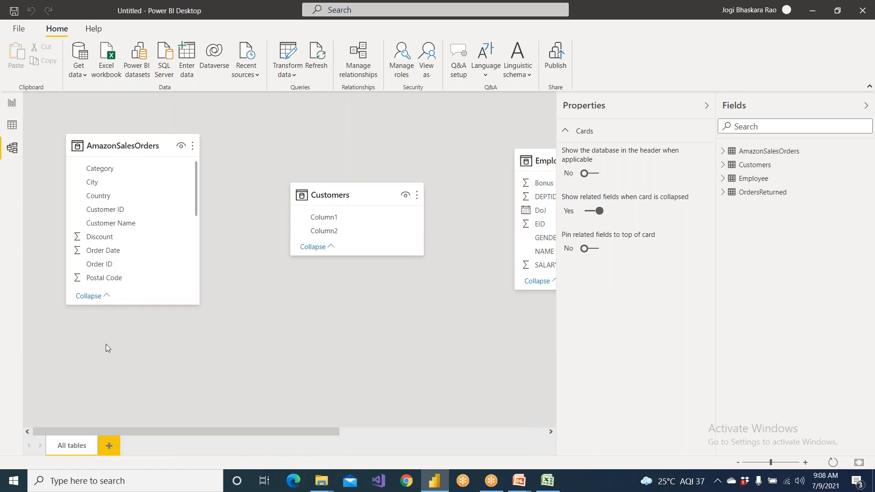
pyautogui.click(12, 125)
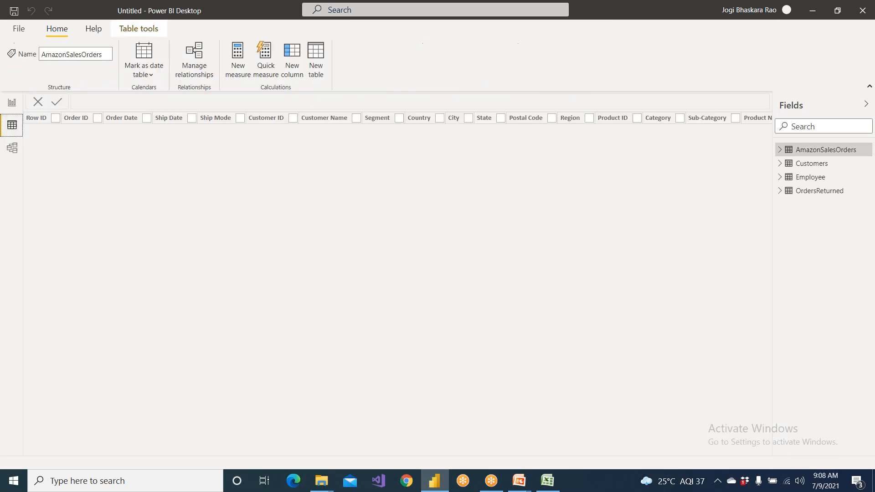
pyautogui.click(781, 150)
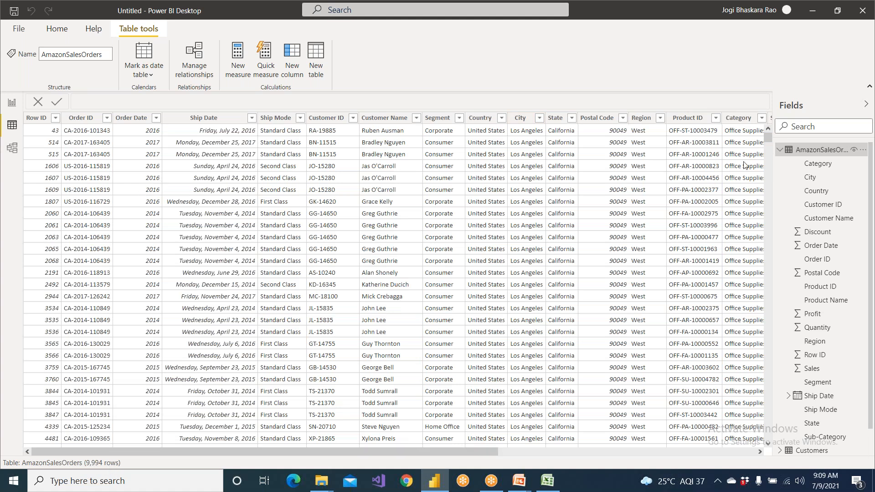
pyautogui.click(780, 150)
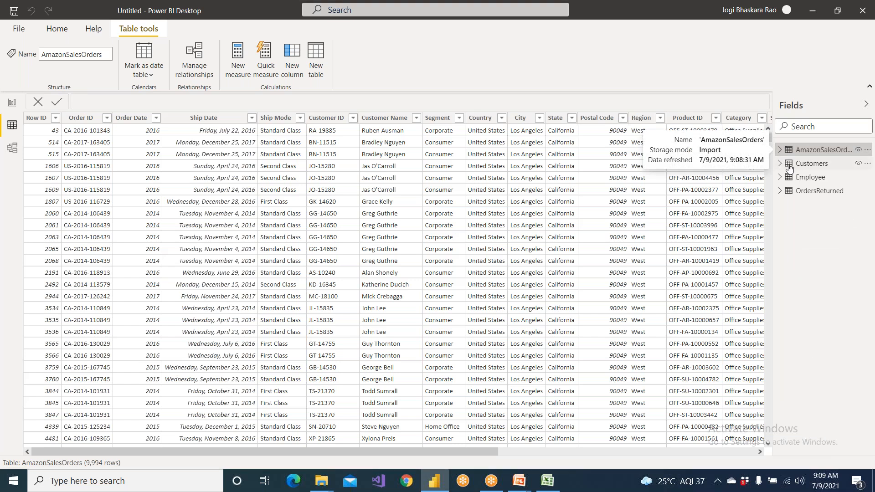
pyautogui.click(801, 166)
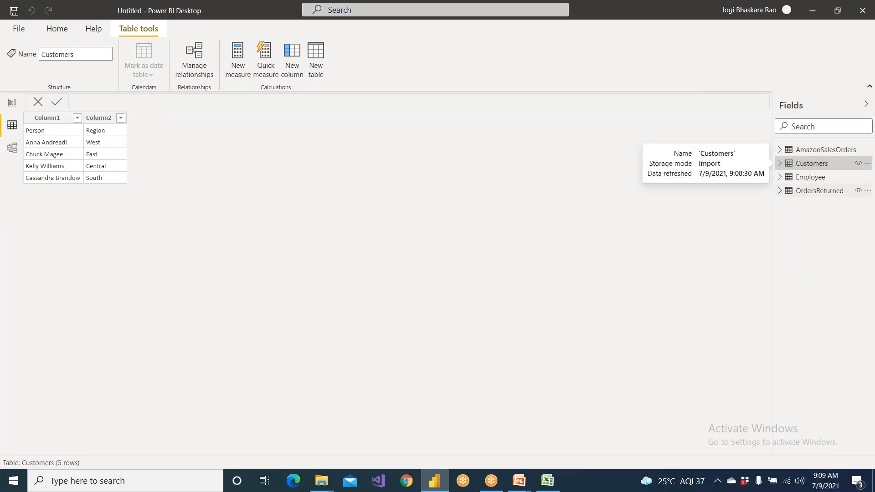
pyautogui.click(808, 180)
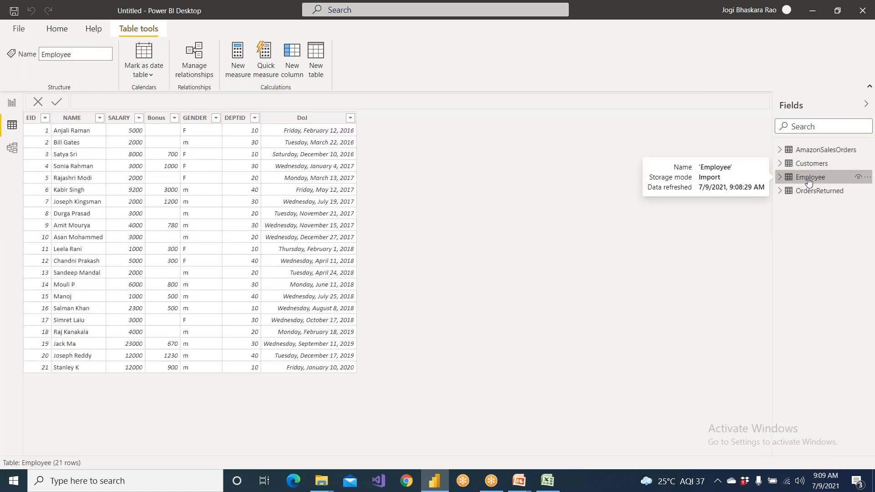
pyautogui.click(810, 193)
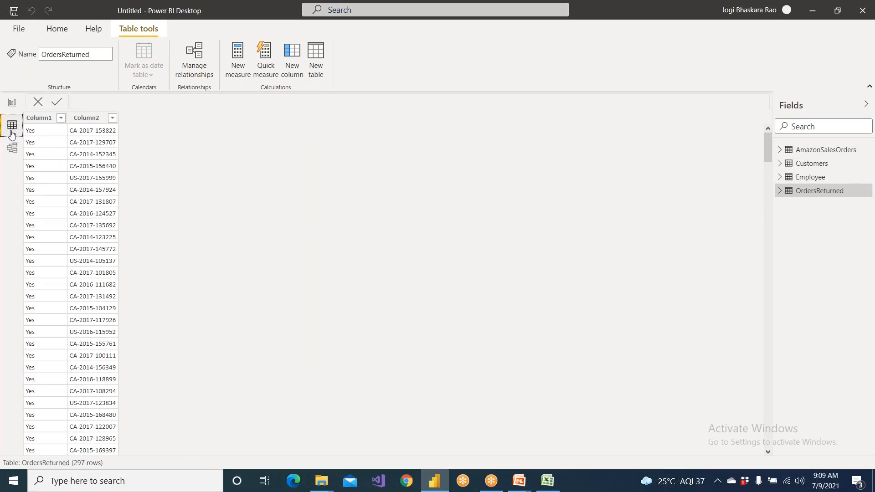
# - Compare the Model view's table diagram with the Data view of the OrdersReturned table
pyautogui.click(12, 148)
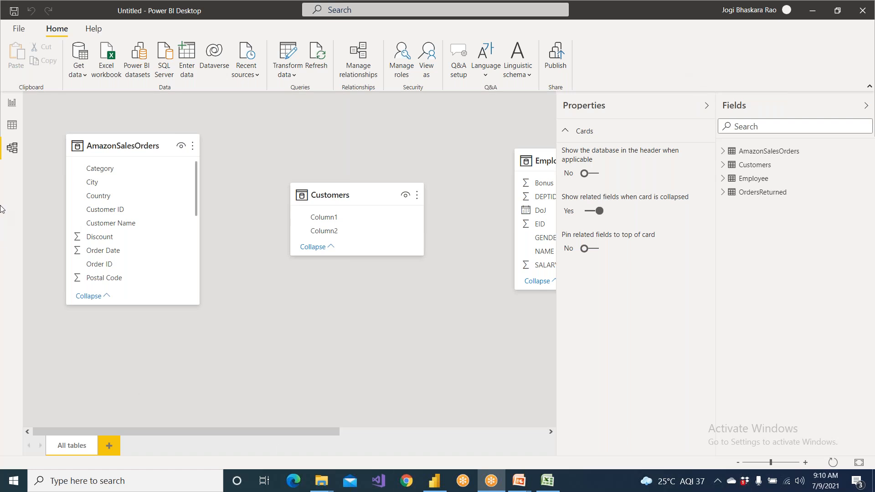
pyautogui.click(12, 128)
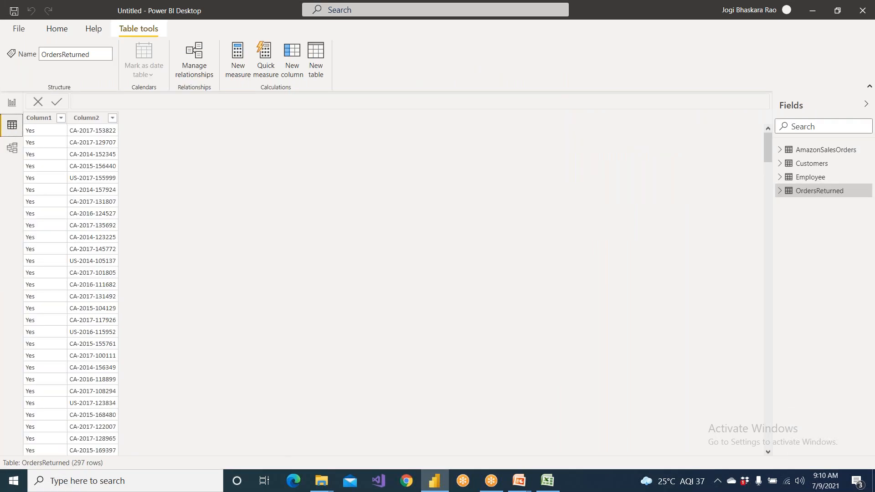
pyautogui.click(12, 148)
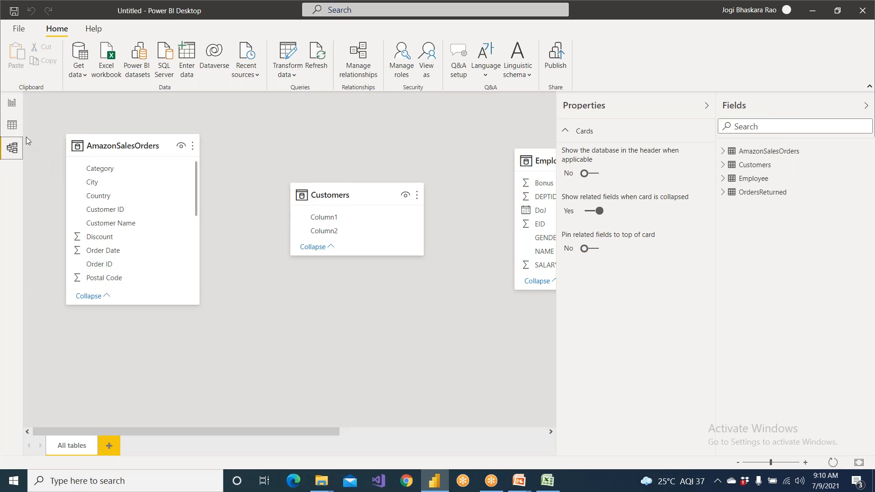
# - Insert a clustered column chart on the report page and enlarge it to fill about half of the canvas
pyautogui.click(12, 103)
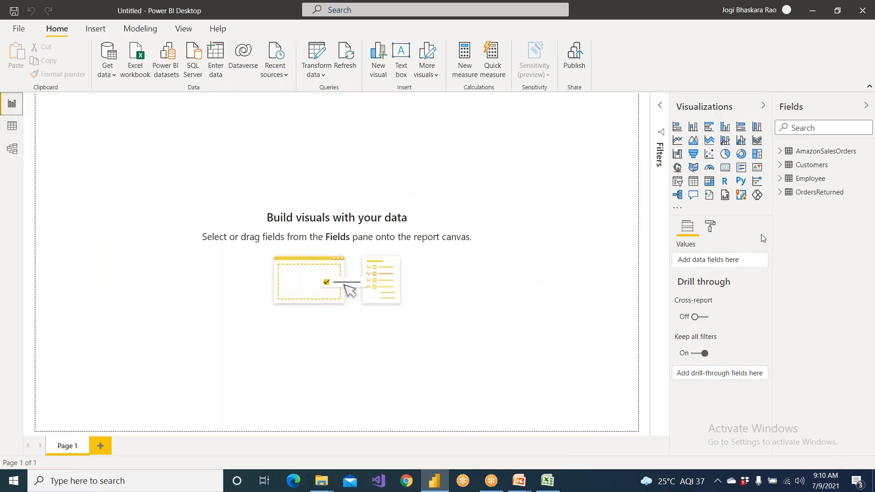
pyautogui.click(780, 152)
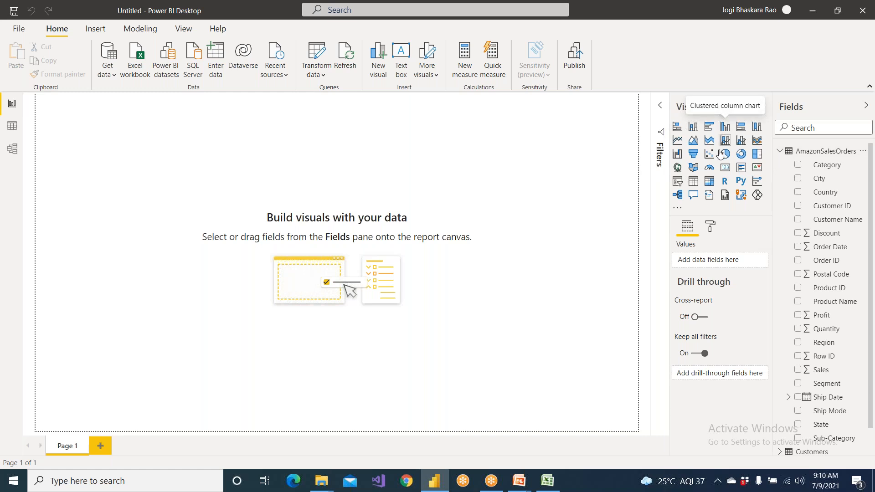
pyautogui.click(725, 126)
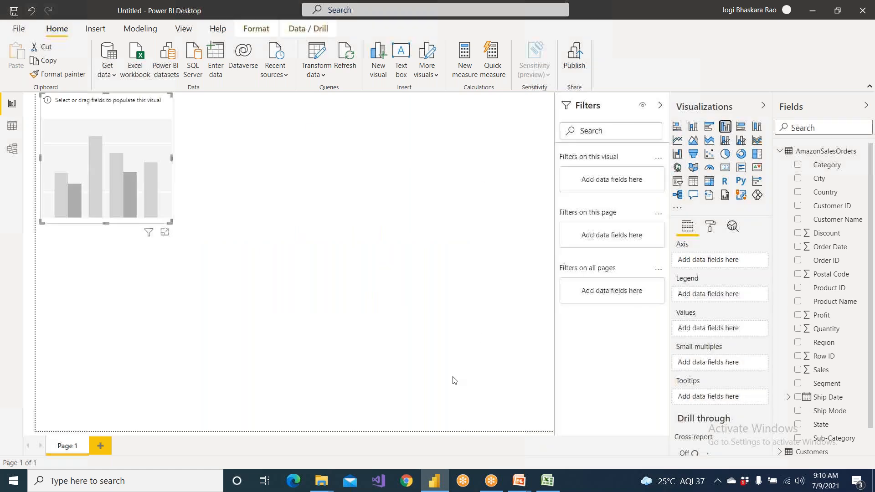
pyautogui.moveTo(140, 205); pyautogui.dragTo(301, 390)
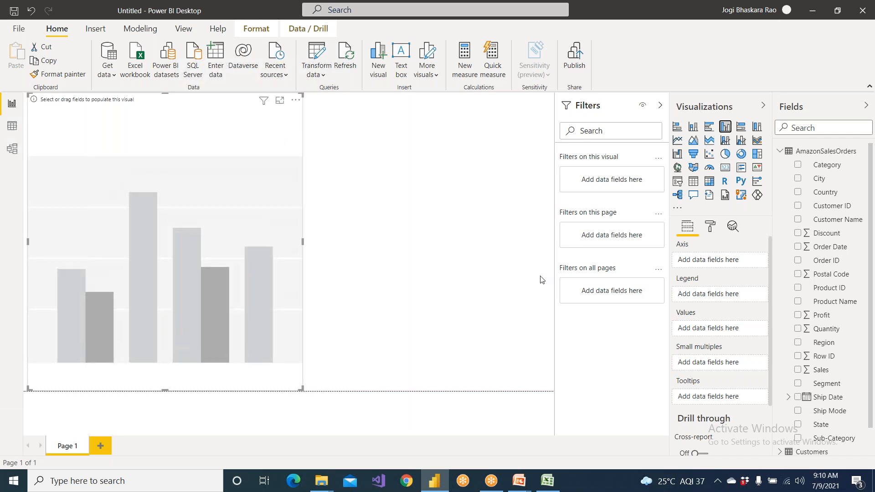
# - Plot Sales by Country from AmazonSalesOrders in the column chart
pyautogui.click(798, 192)
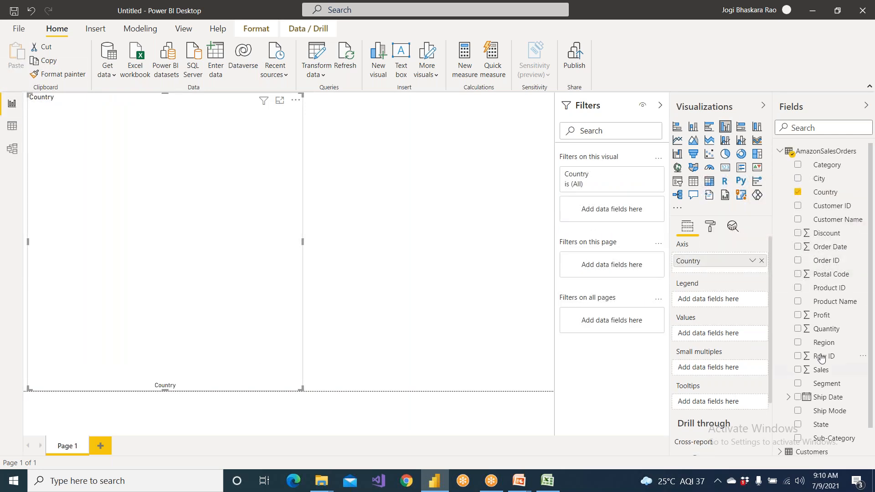
pyautogui.click(798, 370)
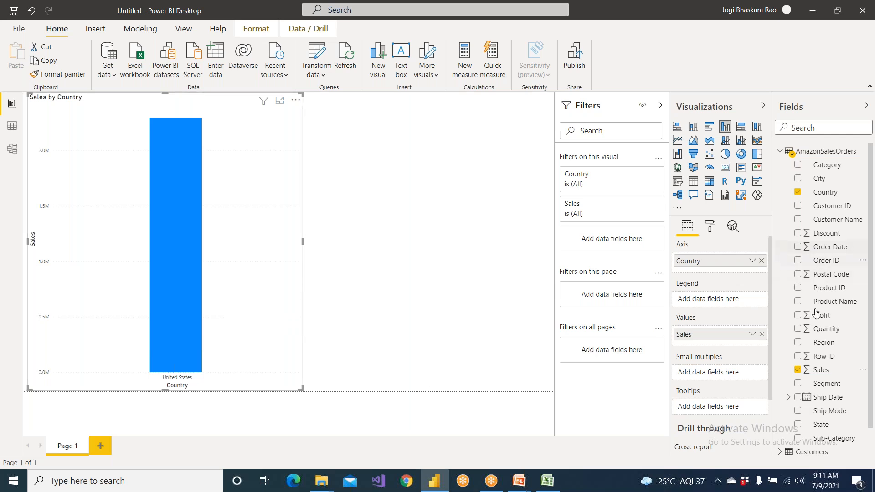
# - Replace Country with City on the chart's axis, widen the chart across the page, and inspect the Los Angeles column
pyautogui.click(799, 193)
pyautogui.click(798, 180)
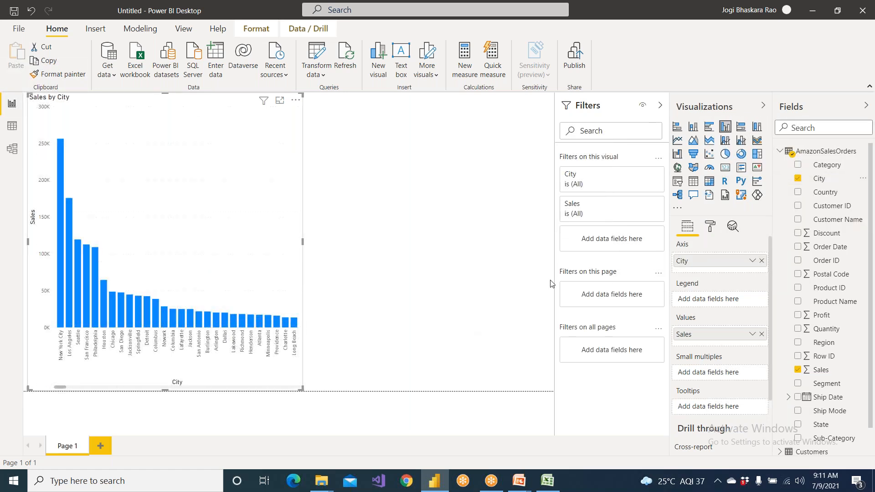
pyautogui.moveTo(303, 242); pyautogui.dragTo(508, 215)
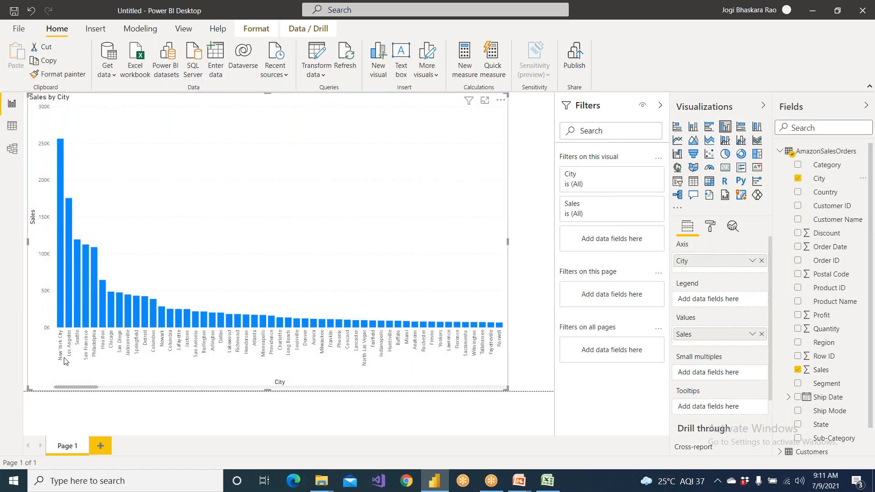
pyautogui.moveTo(70, 260)
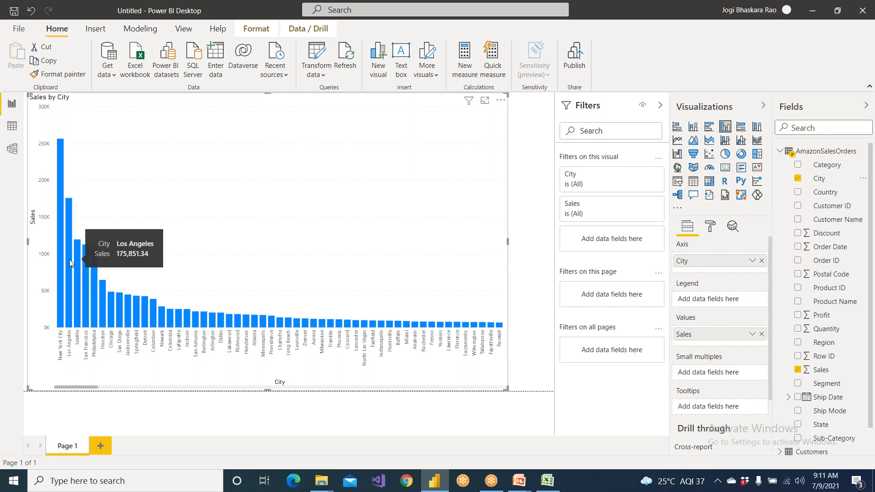
# - View the Orders sheet of the Amazon Retail Sales workbook in Excel, and return to Power BI Desktop
pyautogui.click(548, 481)
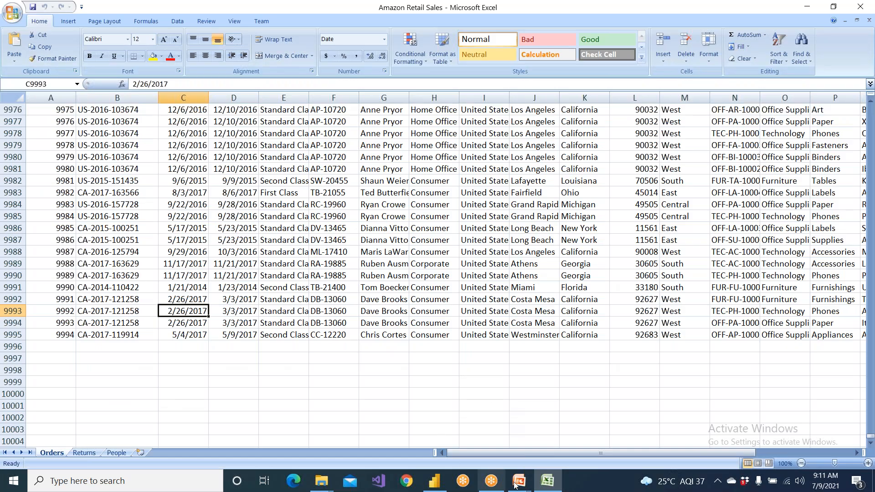
pyautogui.click(517, 483)
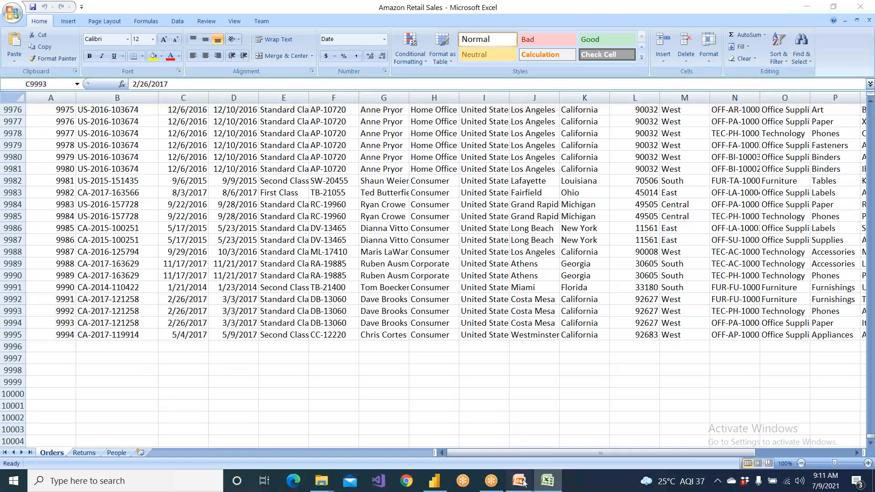
pyautogui.click(435, 482)
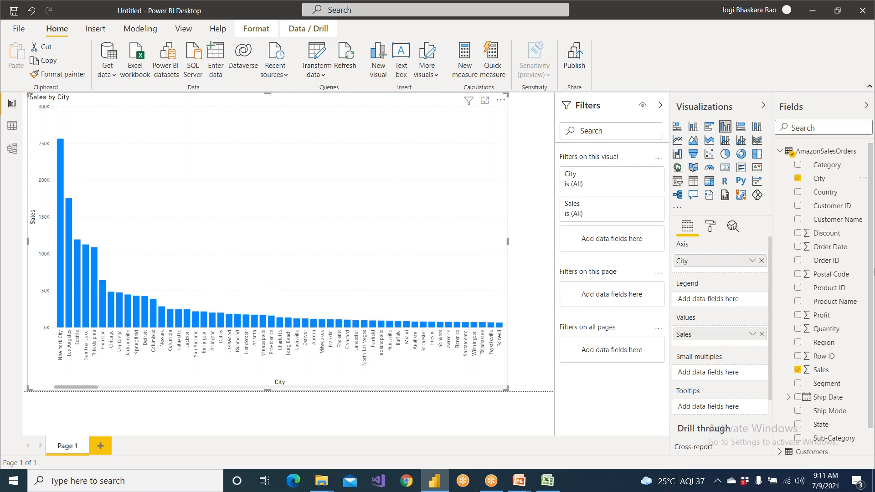
# - Replace City with Category on the column chart's axis, highlight the Furniture column, and clear the highlight
pyautogui.click(798, 177)
pyautogui.click(797, 167)
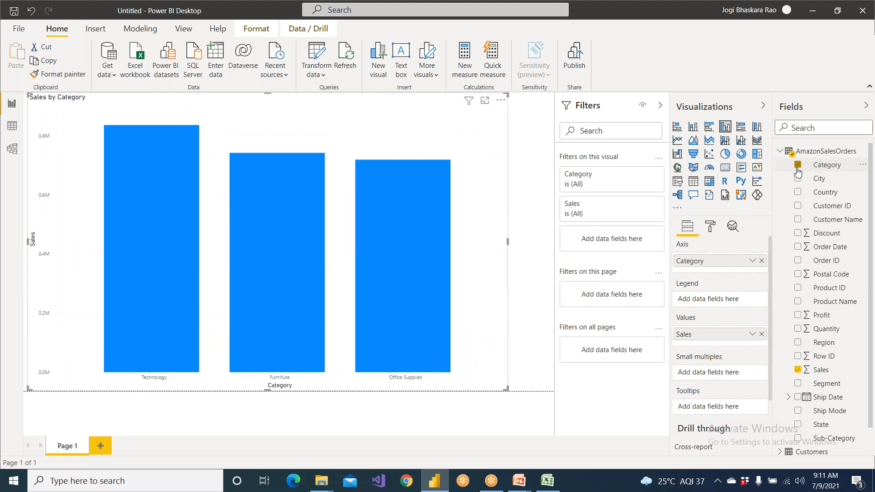
pyautogui.click(155, 381)
pyautogui.click(275, 380)
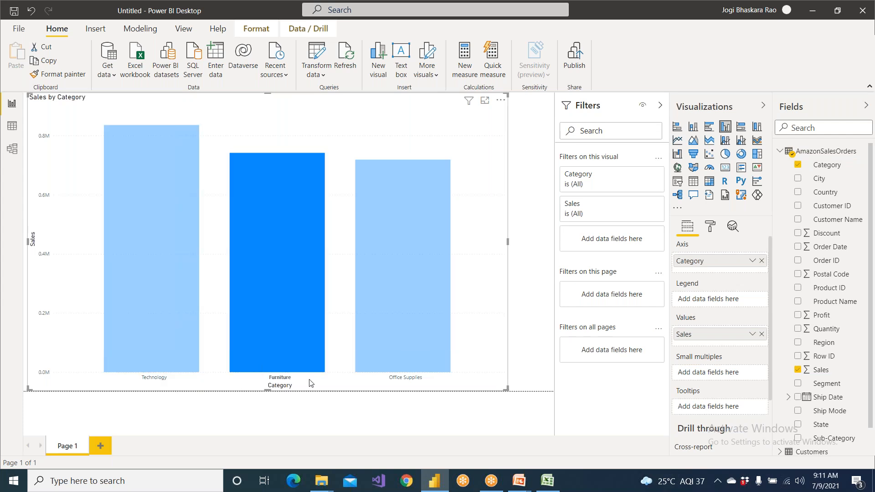
pyautogui.click(410, 422)
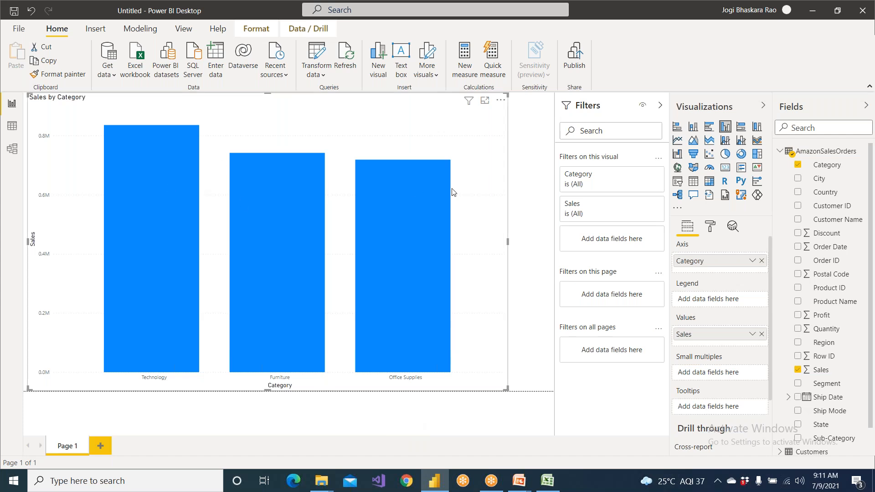
# - Shrink the Sales by Category chart into the page's upper-left corner and place an empty card visual to its right
pyautogui.moveTo(507, 241); pyautogui.dragTo(238, 273)
pyautogui.moveTo(236, 388); pyautogui.dragTo(254, 246)
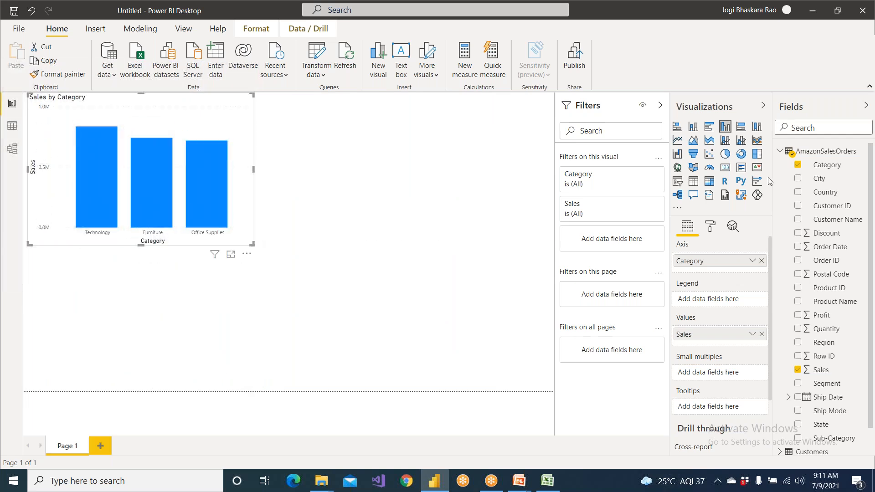
pyautogui.click(331, 237)
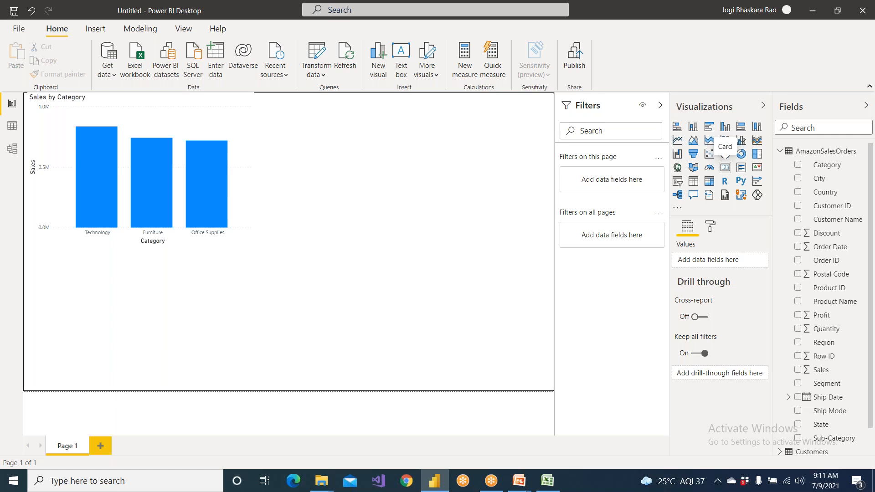
pyautogui.click(725, 166)
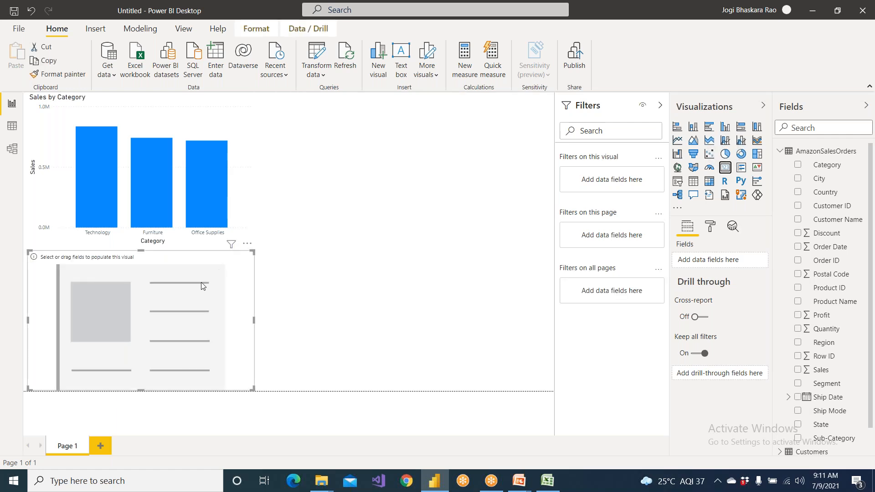
pyautogui.moveTo(217, 286); pyautogui.dragTo(473, 129)
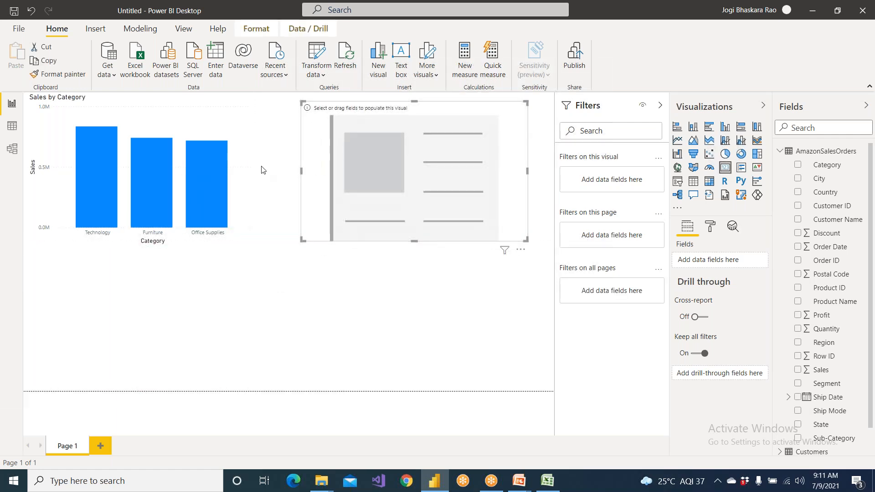
# - Turn on the border of the Sales by Category chart
pyautogui.click(178, 182)
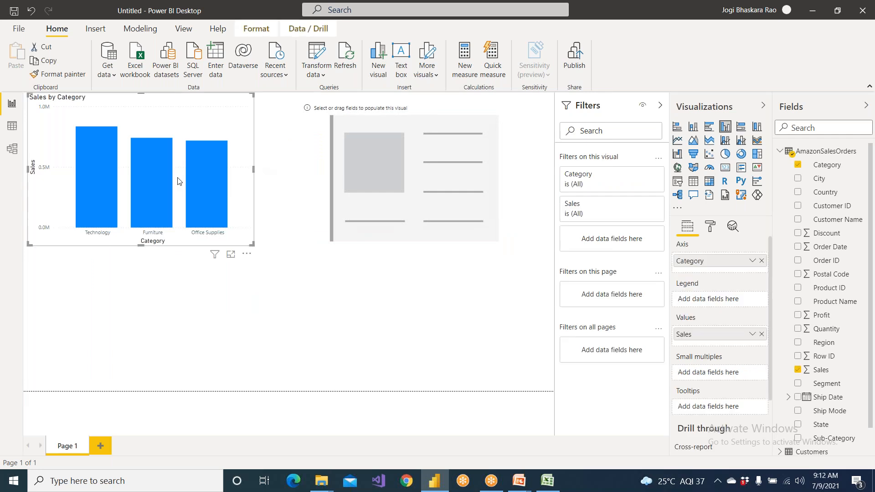
pyautogui.click(712, 228)
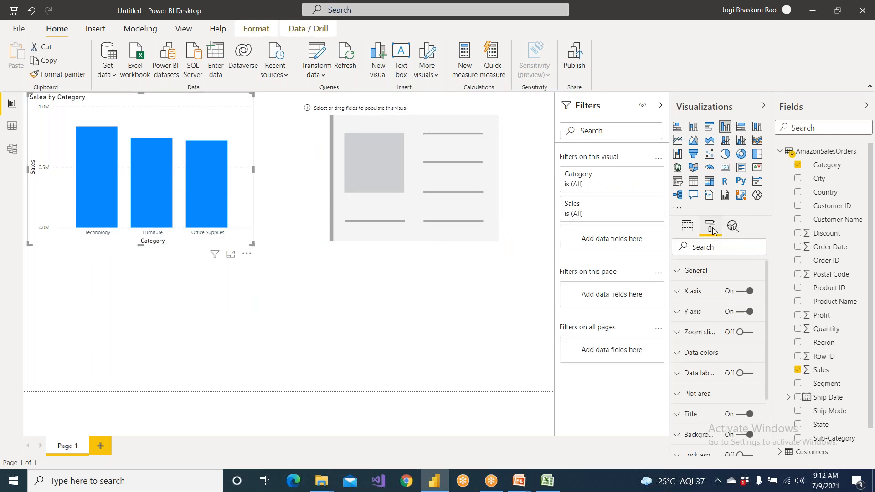
pyautogui.scroll(-4, 720, 339)
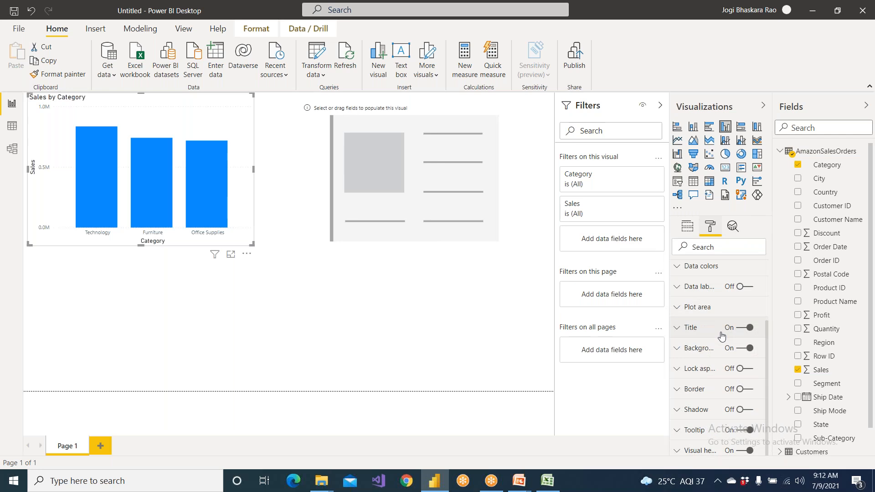
pyautogui.click(750, 392)
pyautogui.click(217, 318)
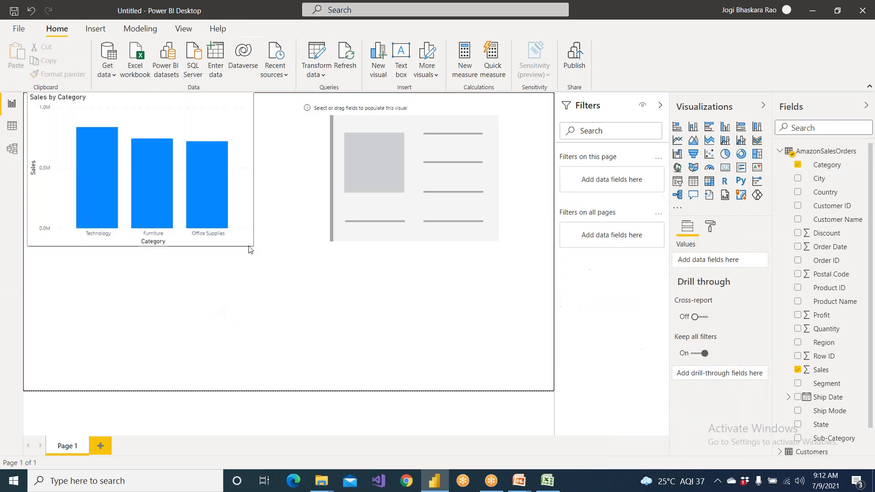
# - Move the empty card against the chart's right edge and enlarge it to match the chart's height
pyautogui.click(348, 214)
pyautogui.moveTo(320, 135); pyautogui.dragTo(273, 128)
pyautogui.moveTo(477, 231); pyautogui.dragTo(512, 248)
pyautogui.click(409, 252)
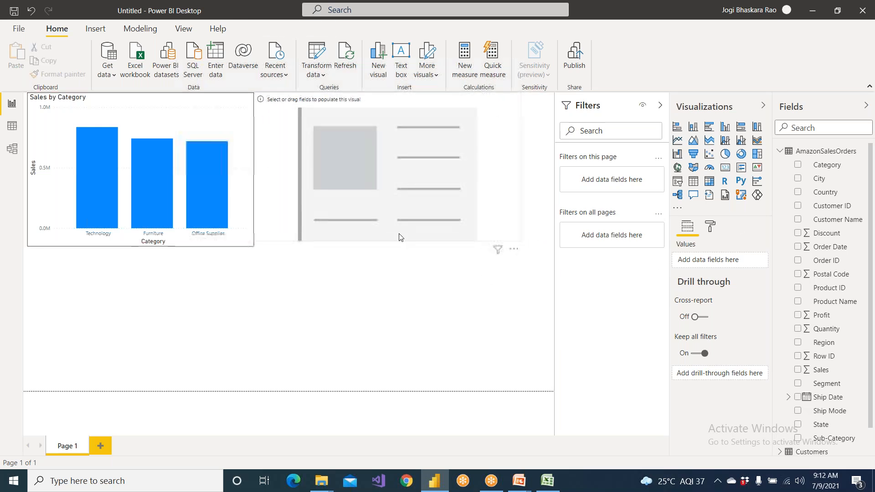
pyautogui.click(400, 235)
pyautogui.moveTo(520, 240); pyautogui.dragTo(525, 244)
pyautogui.click(474, 273)
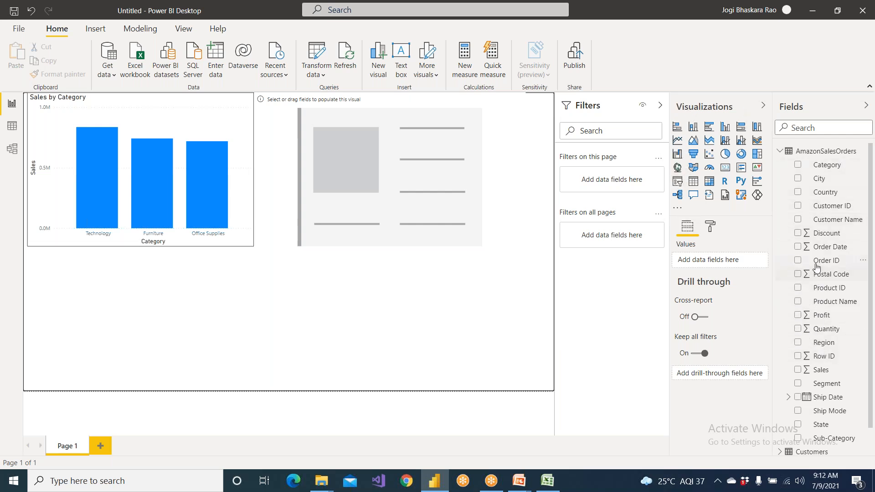
# - Show Sales from the AmazonSalesOrders table in the card visual
pyautogui.scroll(-1, 820, 305)
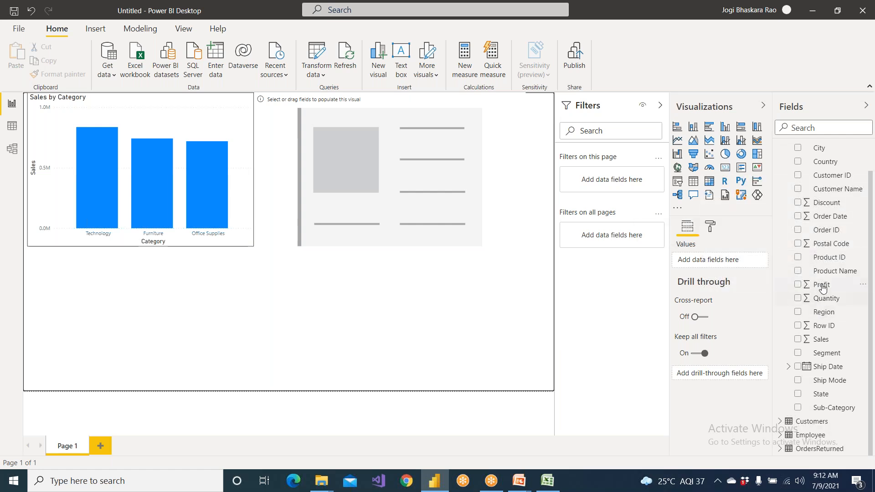
pyautogui.scroll(1, 825, 294)
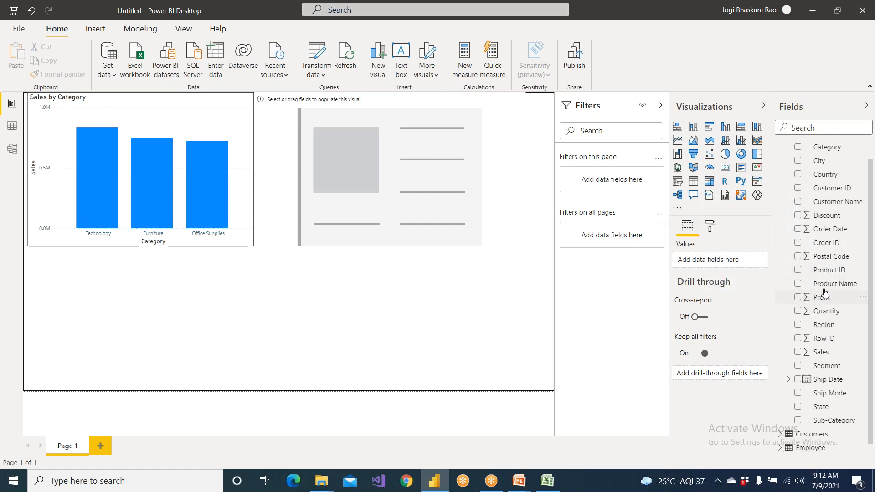
pyautogui.click(781, 153)
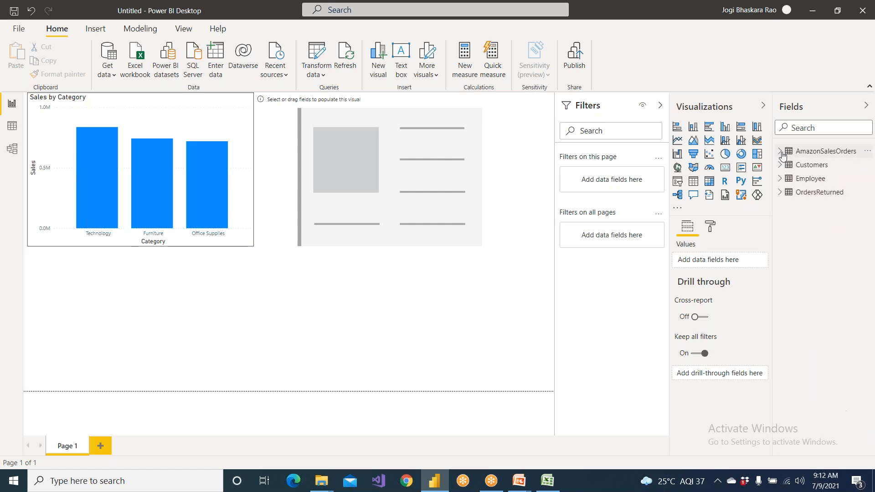
pyautogui.click(782, 152)
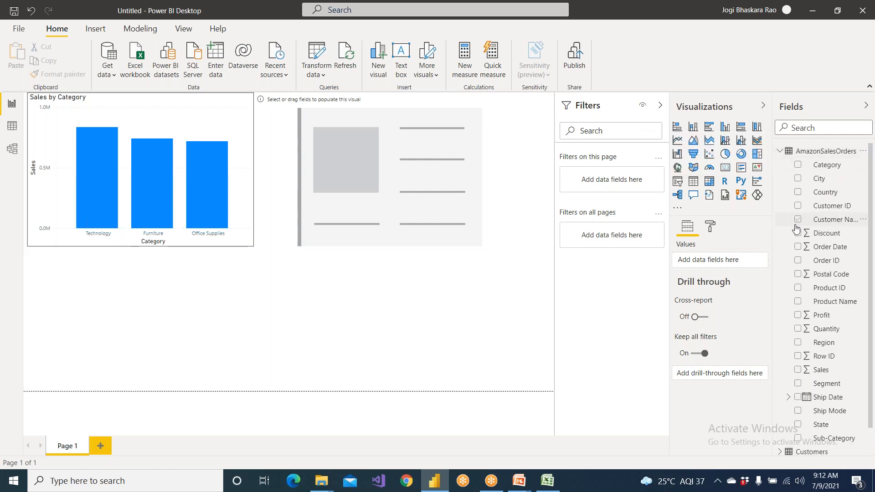
pyautogui.moveTo(823, 371); pyautogui.dragTo(451, 186)
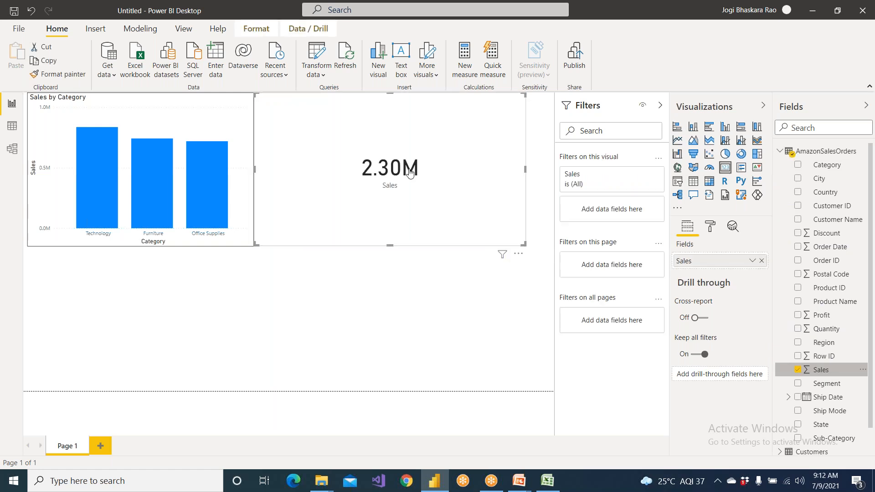
pyautogui.click(416, 216)
pyautogui.click(416, 216)
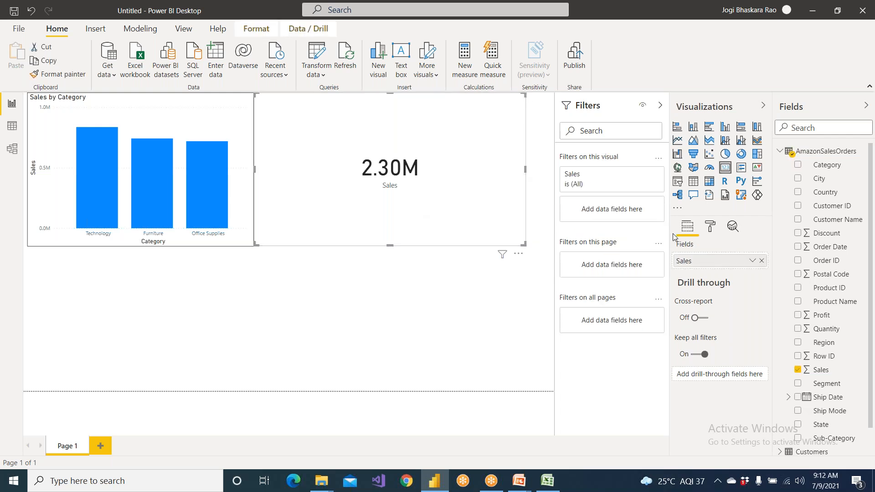
pyautogui.click(712, 227)
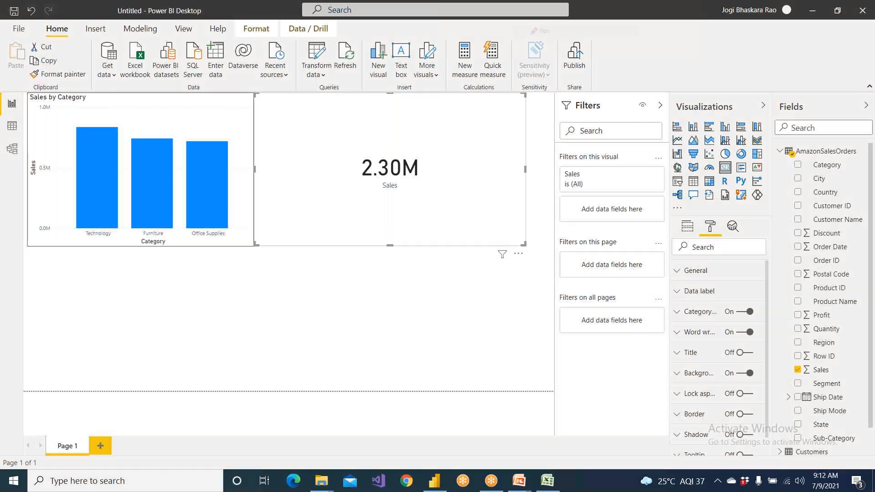
pyautogui.moveTo(734, 89)
pyautogui.mouseDown()
pyautogui.moveTo(657, 174)
pyautogui.moveTo(735, 90)
pyautogui.mouseUp()
pyautogui.moveTo(667, 148); pyautogui.dragTo(331, 292)
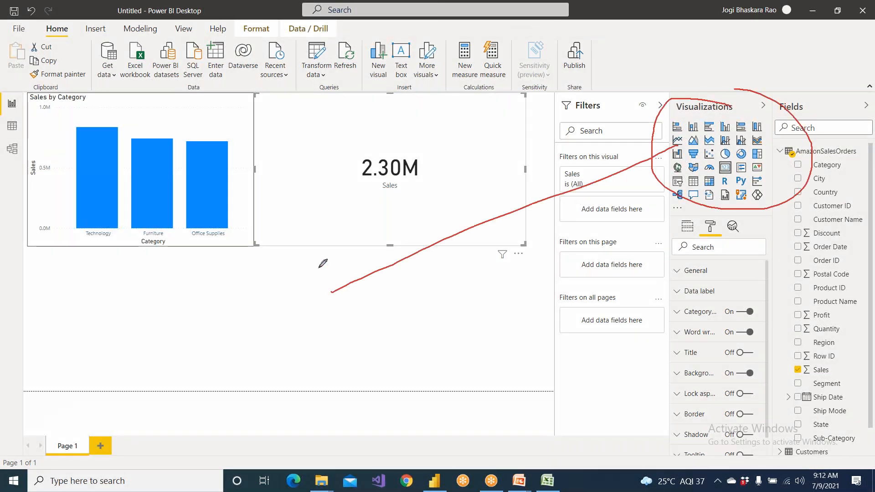
pyautogui.moveTo(317, 260); pyautogui.dragTo(359, 311)
pyautogui.moveTo(227, 283); pyautogui.dragTo(248, 325)
pyautogui.moveTo(834, 143)
pyautogui.mouseDown()
pyautogui.moveTo(777, 205)
pyautogui.moveTo(803, 422)
pyautogui.moveTo(839, 155)
pyautogui.mouseUp()
pyautogui.moveTo(781, 253); pyautogui.dragTo(306, 357)
pyautogui.moveTo(332, 327); pyautogui.dragTo(339, 383)
pyautogui.moveTo(227, 355)
pyautogui.mouseDown()
pyautogui.moveTo(239, 375)
pyautogui.moveTo(272, 370)
pyautogui.mouseUp()
pyautogui.moveTo(715, 215)
pyautogui.mouseDown()
pyautogui.moveTo(702, 238)
pyautogui.moveTo(727, 215)
pyautogui.moveTo(603, 298)
pyautogui.mouseUp()
pyautogui.moveTo(503, 340)
pyautogui.mouseDown()
pyautogui.moveTo(329, 407)
pyautogui.moveTo(345, 420)
pyautogui.mouseUp()
pyautogui.moveTo(263, 401); pyautogui.dragTo(263, 440)
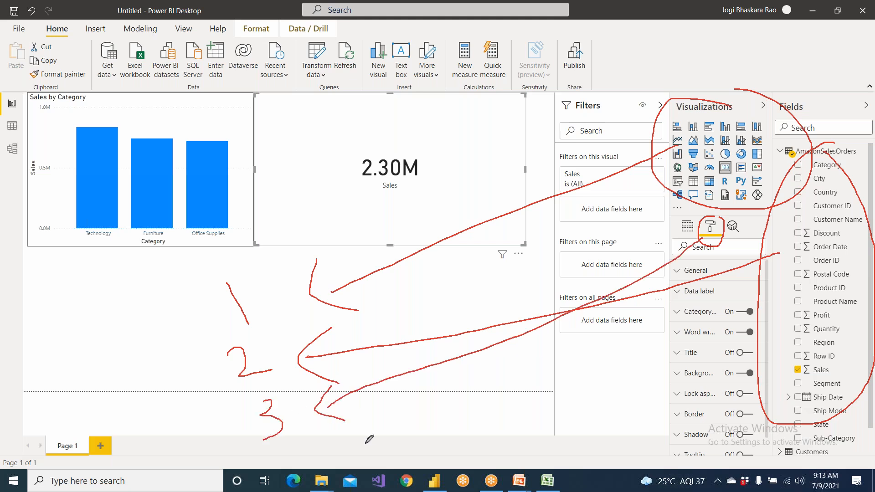
pyautogui.moveTo(1, 116)
pyautogui.mouseDown()
pyautogui.moveTo(18, 118)
pyautogui.moveTo(6, 101)
pyautogui.moveTo(11, 119)
pyautogui.mouseUp()
pyautogui.click(565, 82)
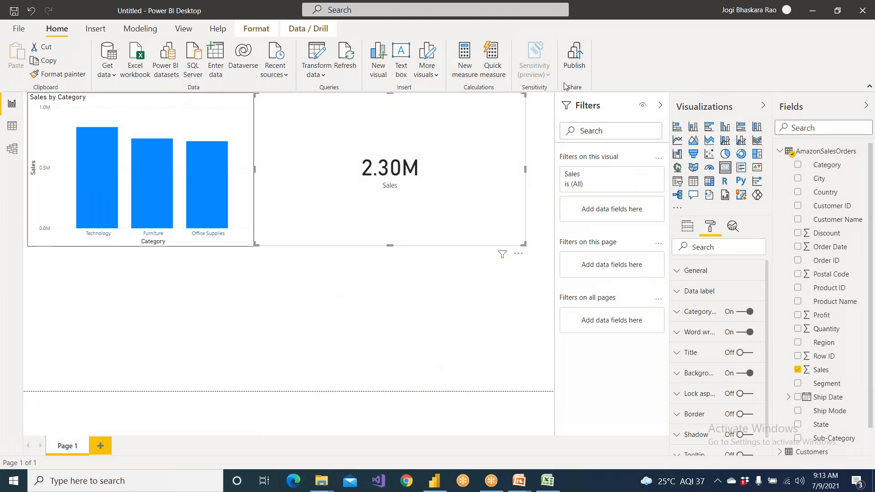
# - Set the display units of the Sales card's data label to Thousands
pyautogui.click(434, 291)
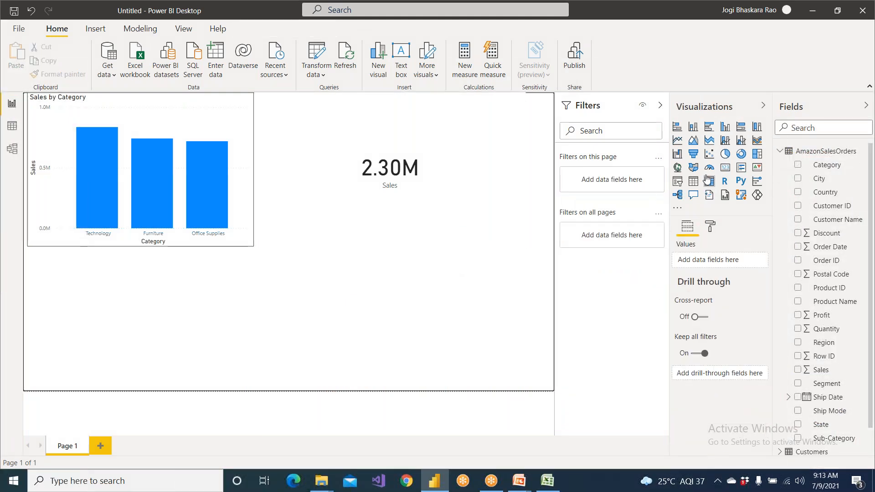
pyautogui.click(442, 176)
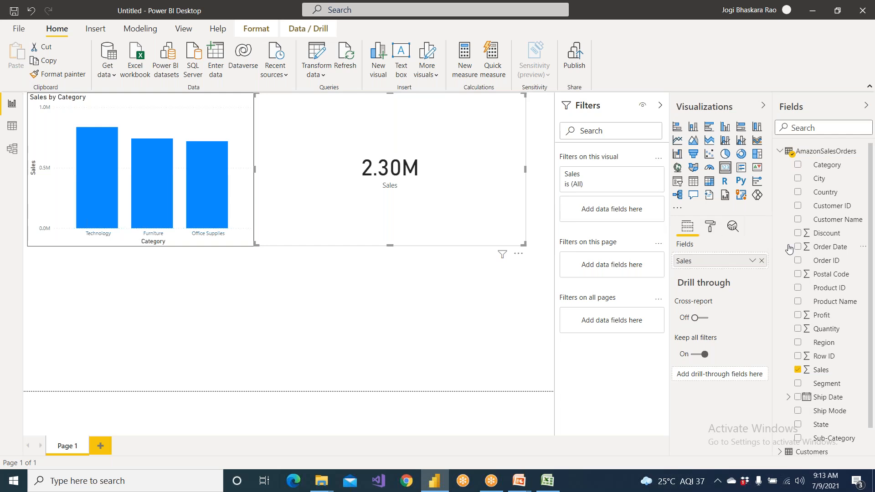
pyautogui.click(711, 228)
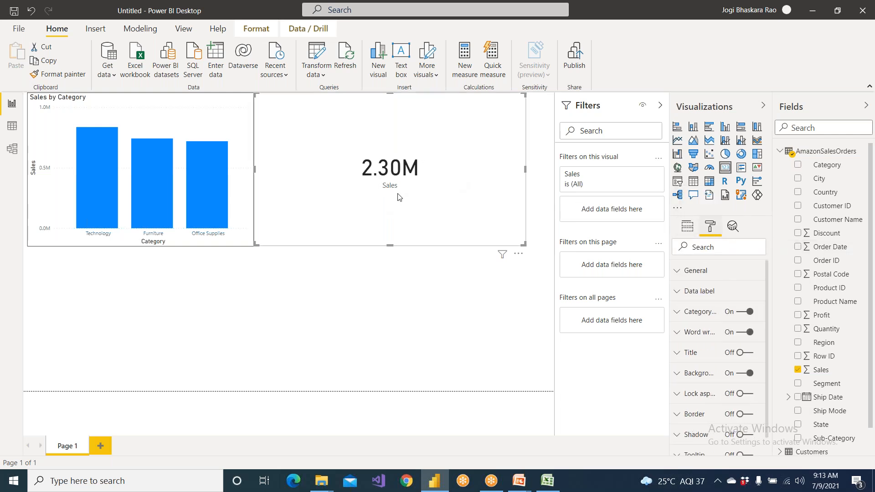
pyautogui.click(683, 293)
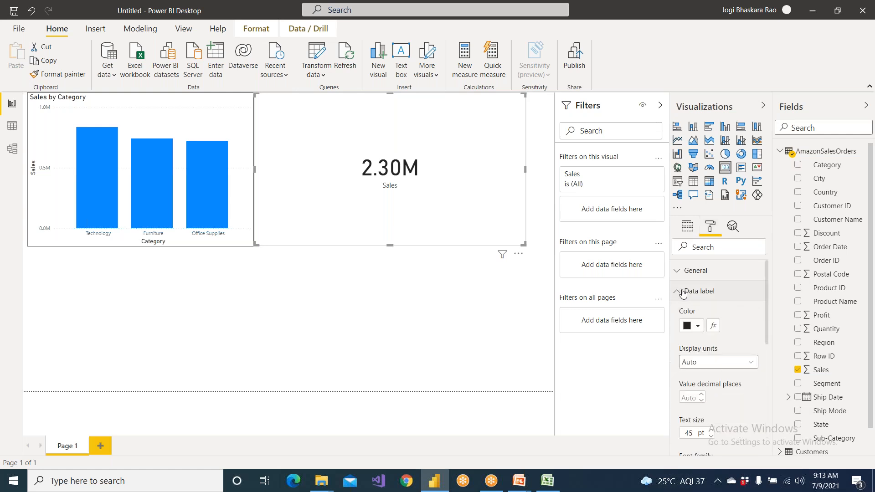
pyautogui.click(715, 362)
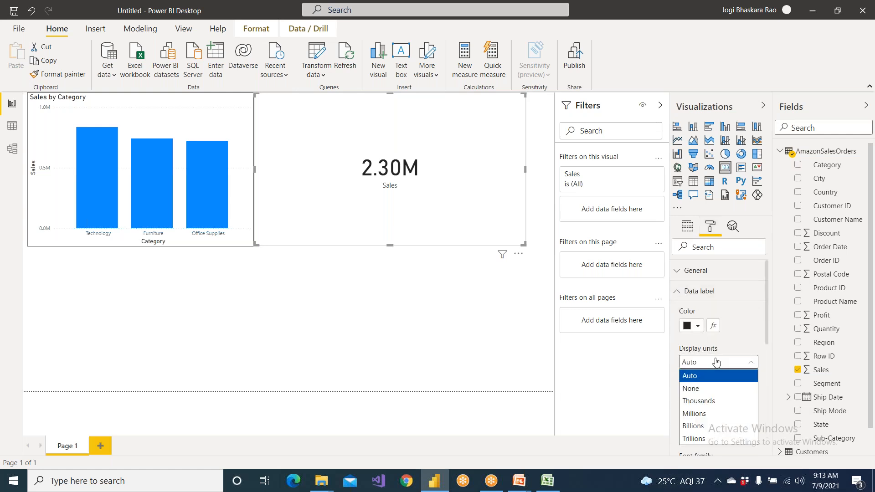
pyautogui.click(715, 401)
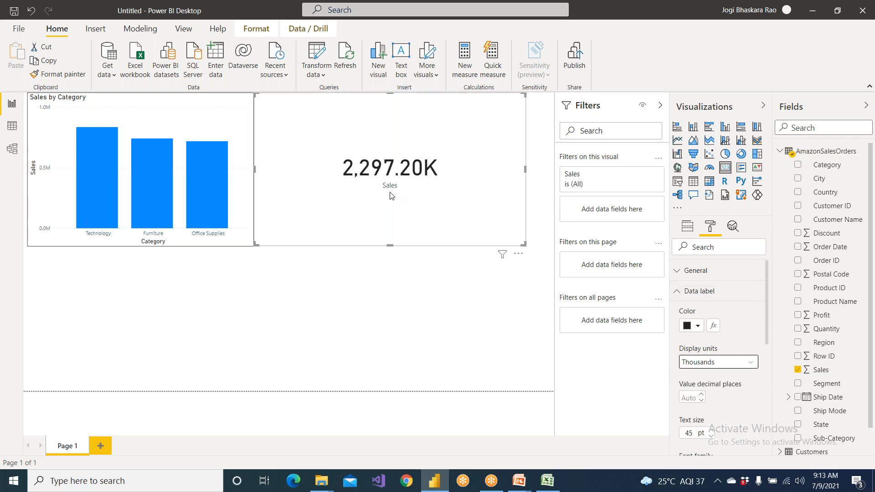
# - Change the color of the Sales card's data label to dark blue and collapse the data label settings
pyautogui.click(679, 293)
pyautogui.click(679, 293)
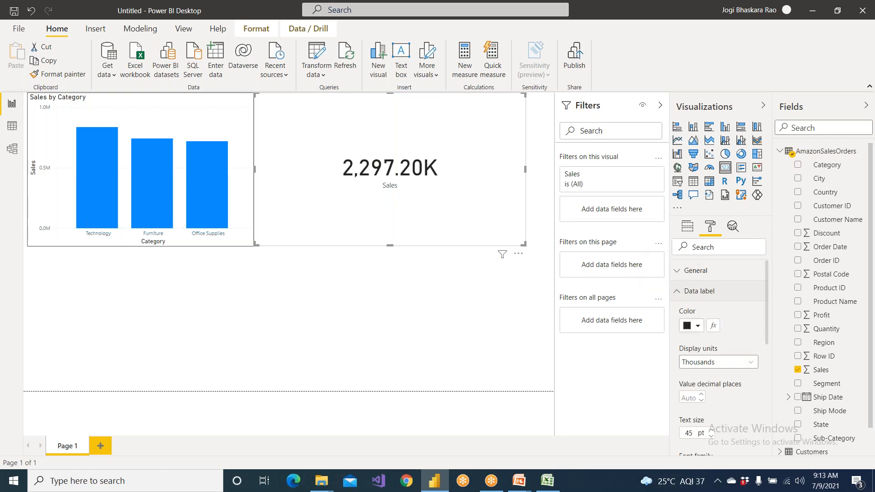
pyautogui.click(699, 327)
pyautogui.click(747, 272)
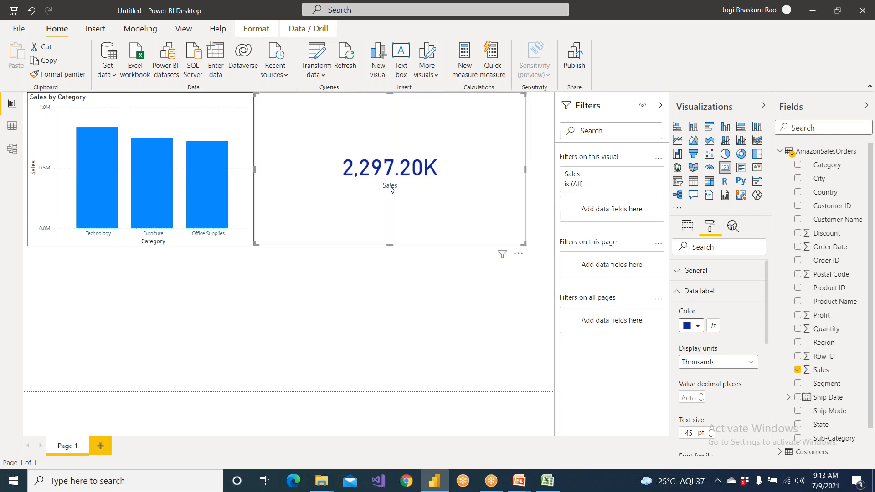
pyautogui.click(677, 294)
pyautogui.scroll(-1, 705, 397)
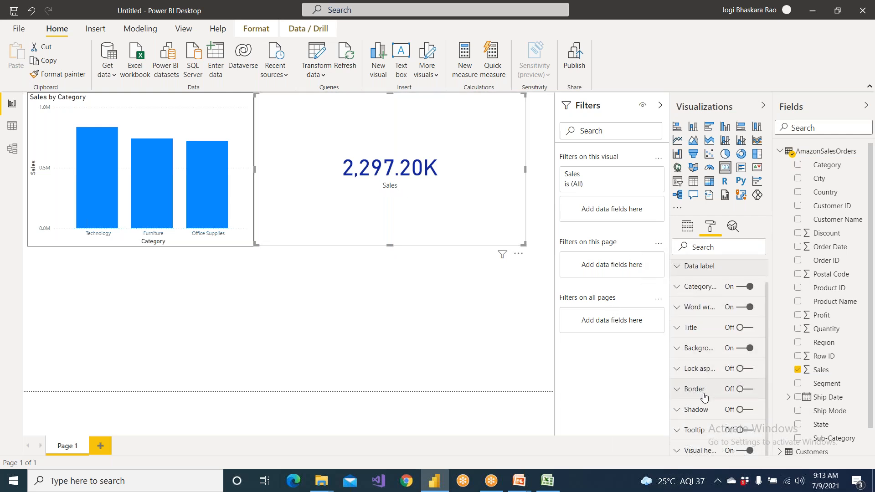
# - Turn on the Sales card's border and give the card the title "Total Sales of All Orders"
pyautogui.click(752, 390)
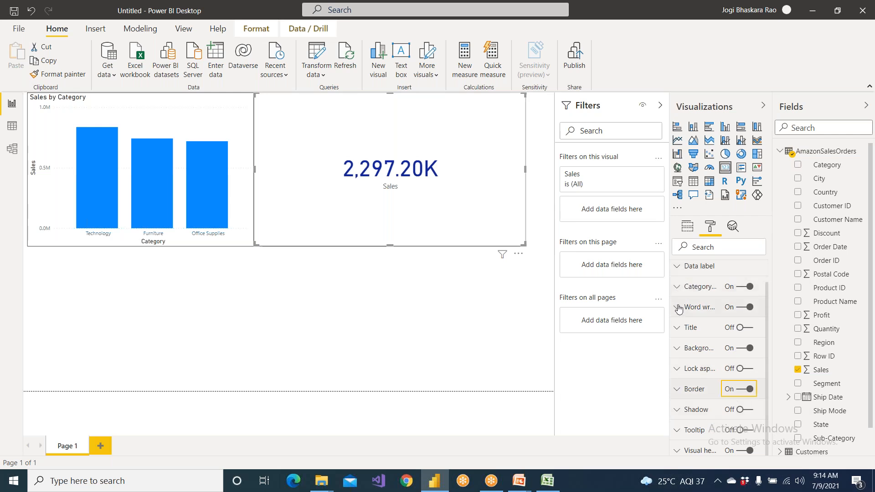
pyautogui.click(677, 329)
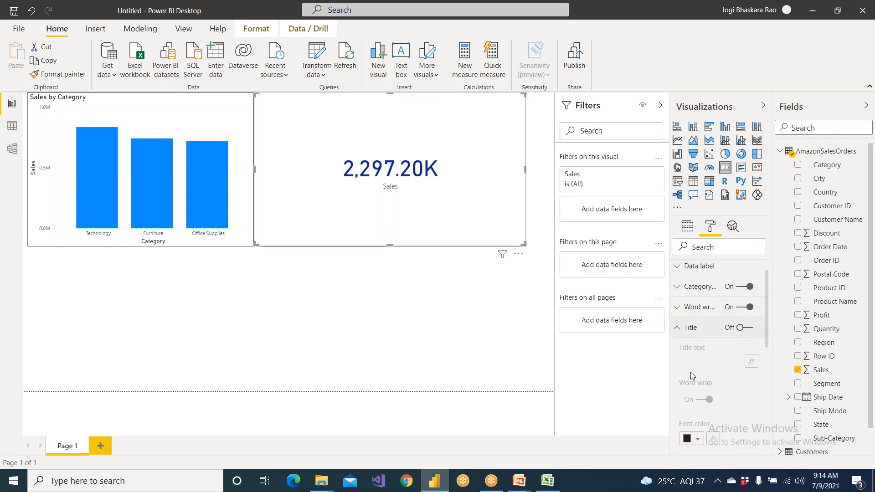
pyautogui.click(746, 329)
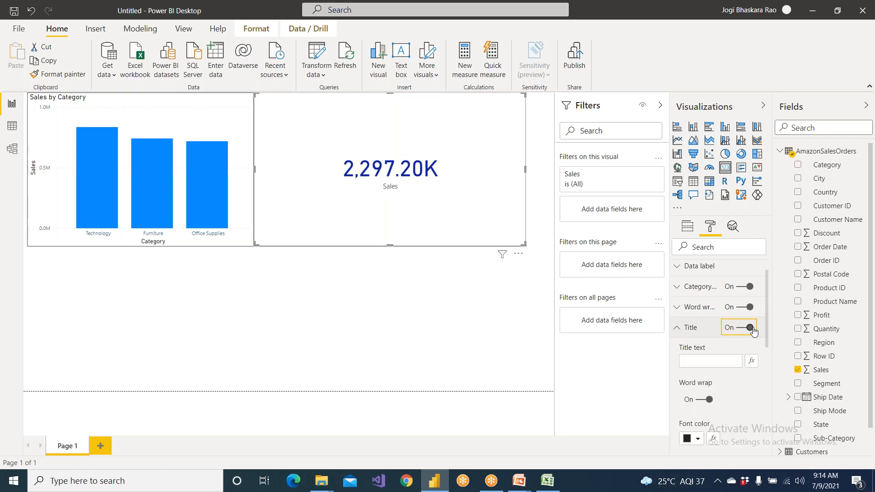
pyautogui.click(717, 358)
pyautogui.write('Total Sales')
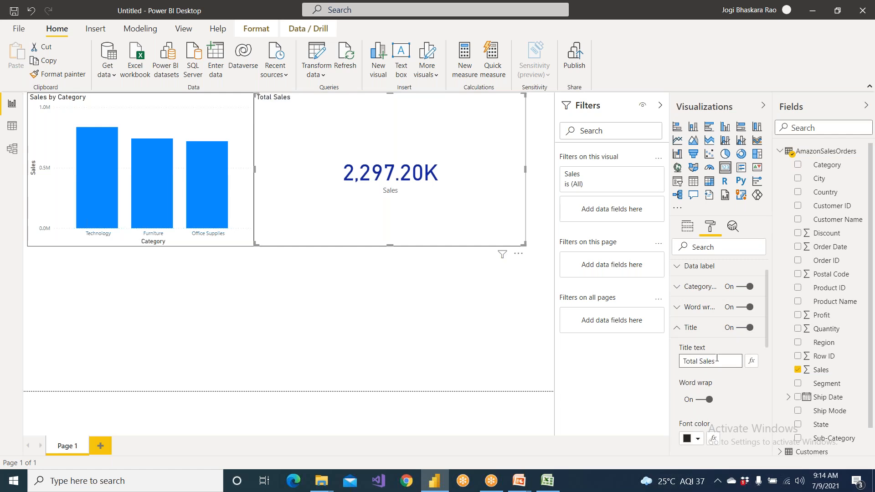
pyautogui.write(' of All Ordersv')
pyautogui.press('BackSpace')
pyautogui.click(613, 417)
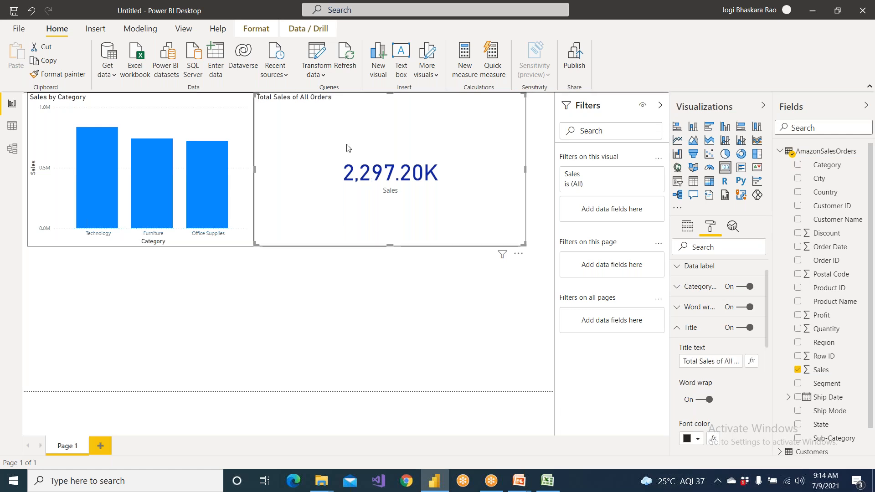
# - Set the card title's font color to purple and center its alignment
pyautogui.scroll(-3, 697, 383)
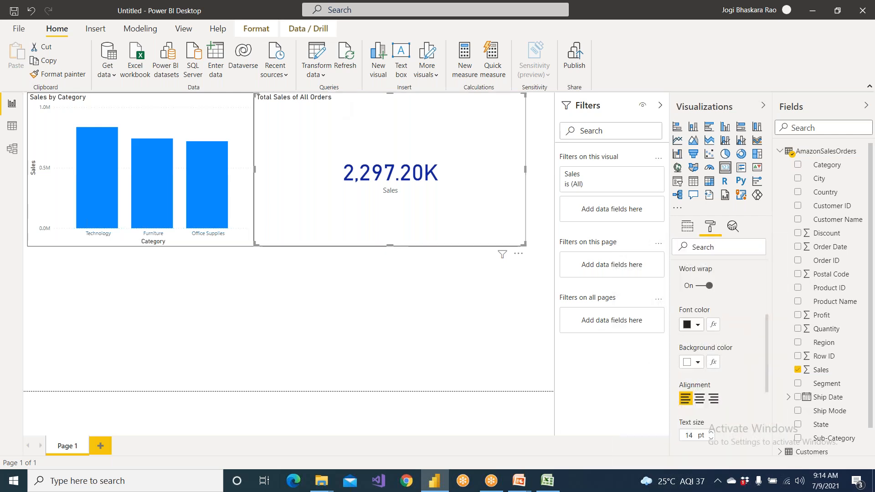
pyautogui.click(698, 325)
pyautogui.click(778, 272)
pyautogui.click(700, 399)
# - Set the card title's text size to 45 pt and deselect the card
pyautogui.scroll(-2, 700, 397)
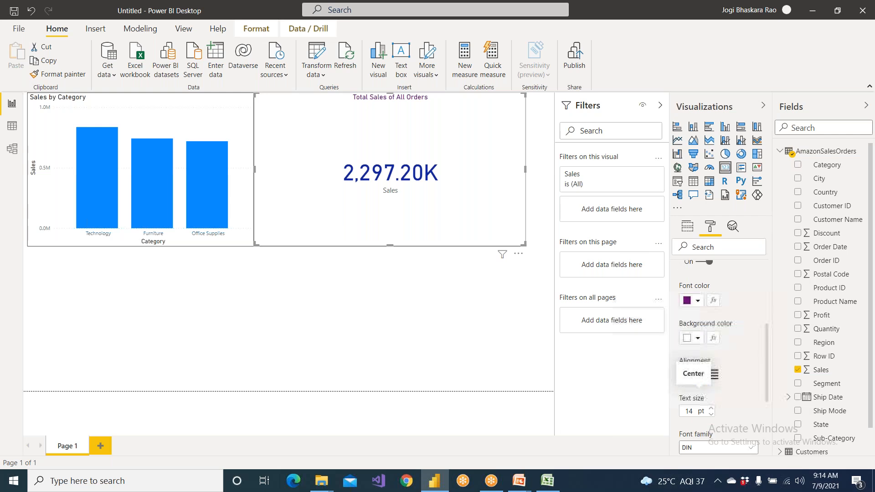
pyautogui.click(710, 376)
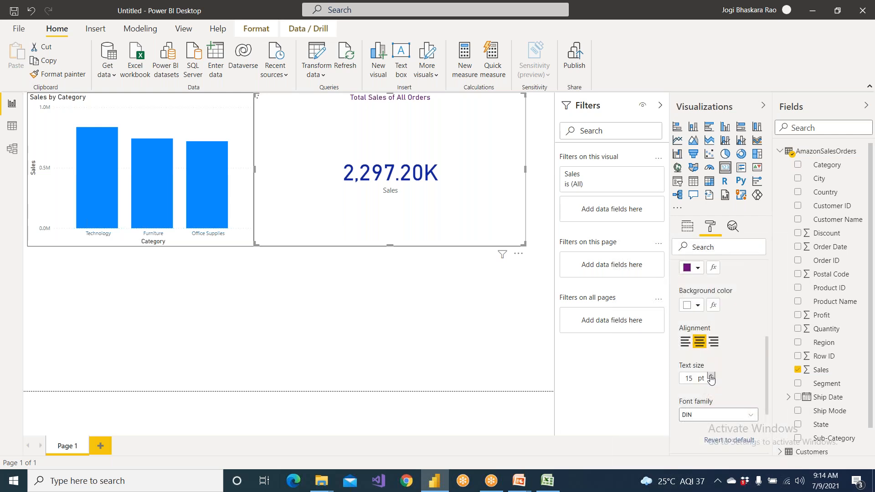
pyautogui.click(711, 376)
pyautogui.click(711, 376)
pyautogui.click(711, 376)
pyautogui.click(710, 376)
pyautogui.click(710, 376)
pyautogui.click(711, 377)
pyautogui.click(711, 376)
pyautogui.click(711, 376)
pyautogui.click(711, 376)
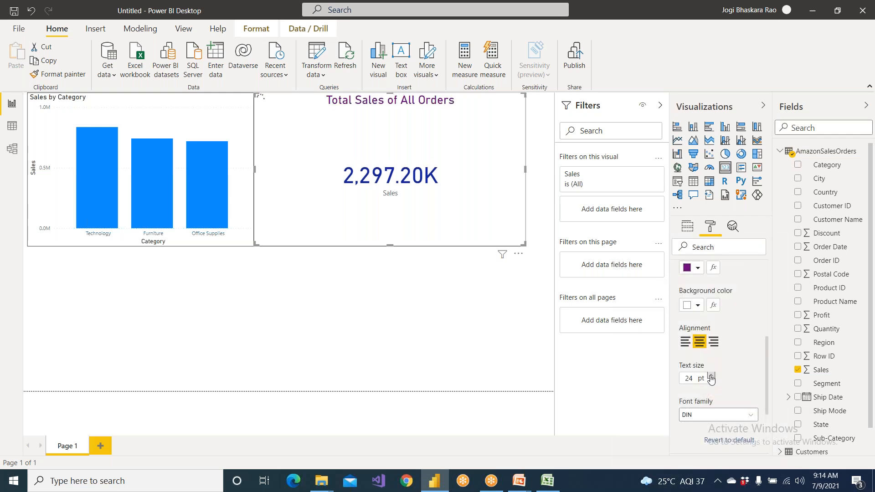
pyautogui.click(711, 376)
pyautogui.click(711, 376)
pyautogui.click(711, 376)
pyautogui.click(710, 376)
pyautogui.click(711, 376)
pyautogui.click(711, 376)
pyautogui.click(710, 376)
pyautogui.click(711, 376)
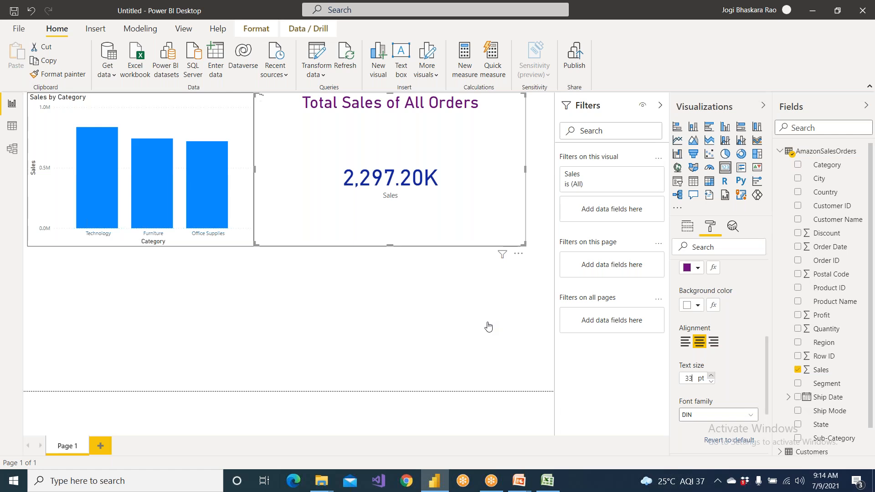
pyautogui.press('BackSpace')
pyautogui.press('BackSpace')
pyautogui.write('45')
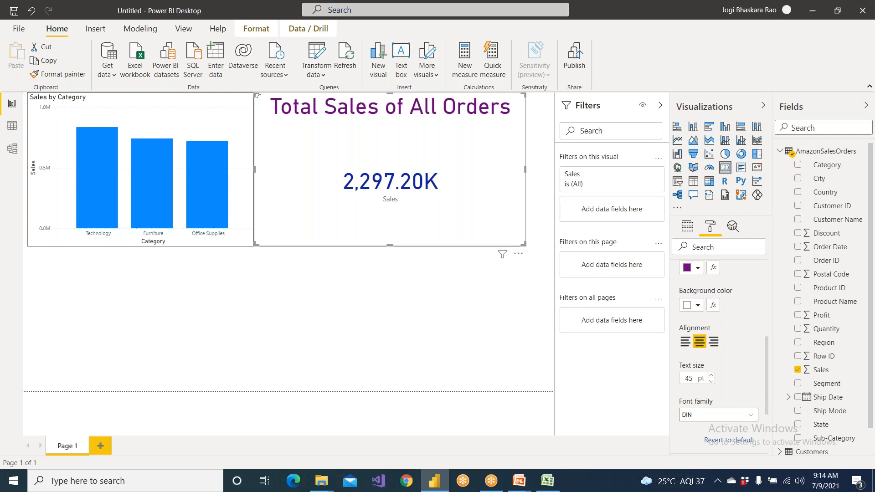
pyautogui.click(382, 340)
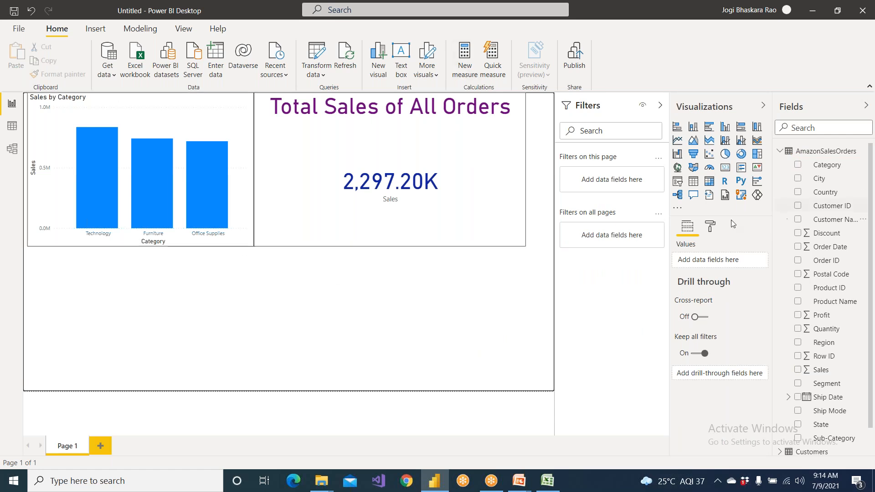
# - Add a pie chart below the Sales by Category chart with Region as legend and Sales as values
pyautogui.click(724, 156)
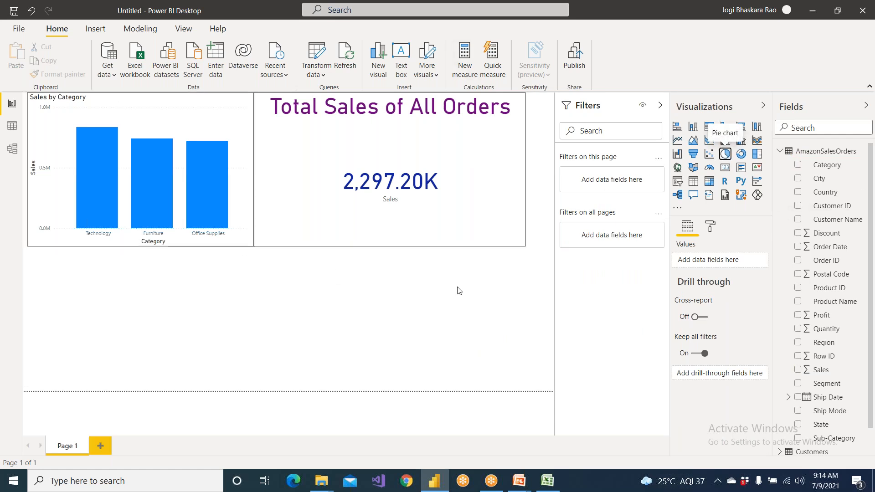
pyautogui.click(726, 155)
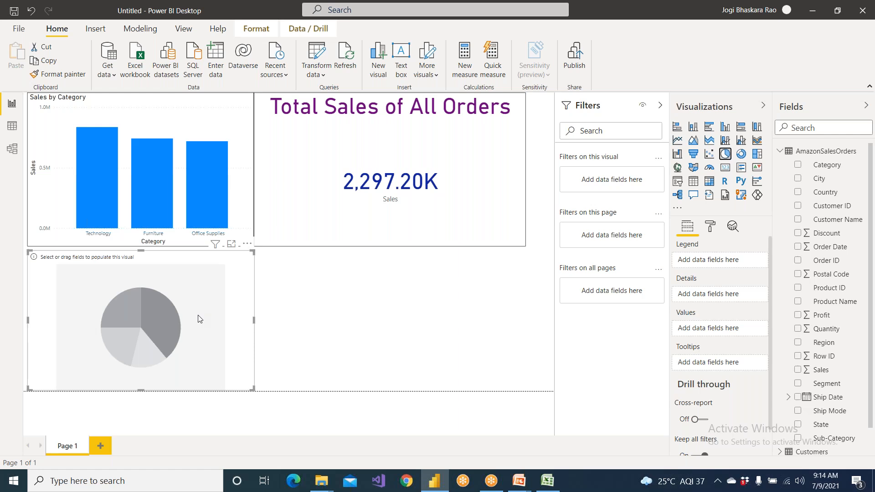
pyautogui.click(326, 305)
pyautogui.click(211, 310)
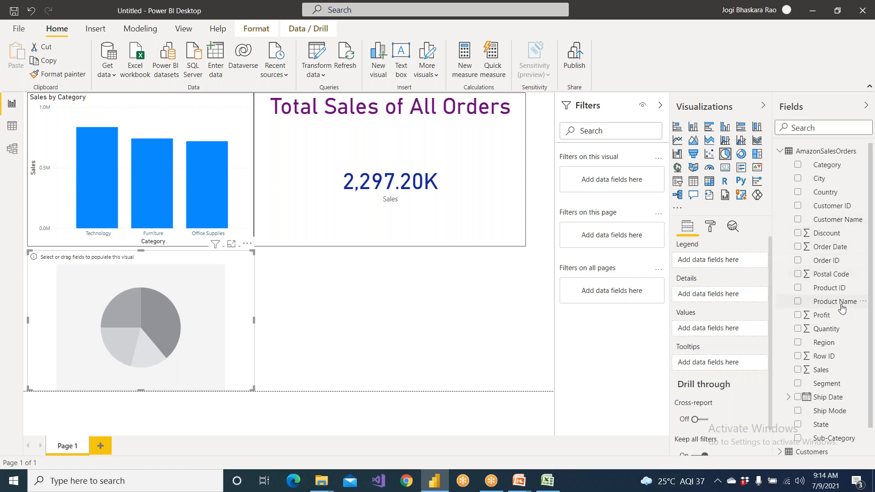
pyautogui.moveTo(823, 345); pyautogui.dragTo(128, 361)
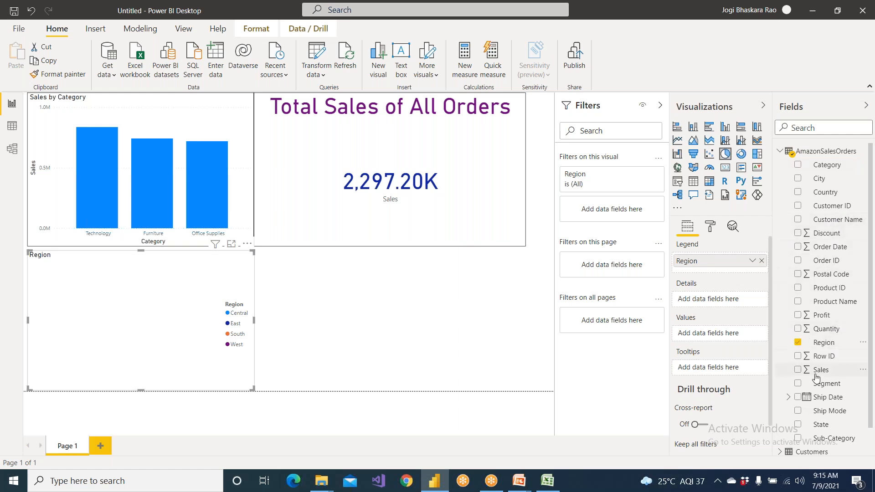
pyautogui.click(798, 370)
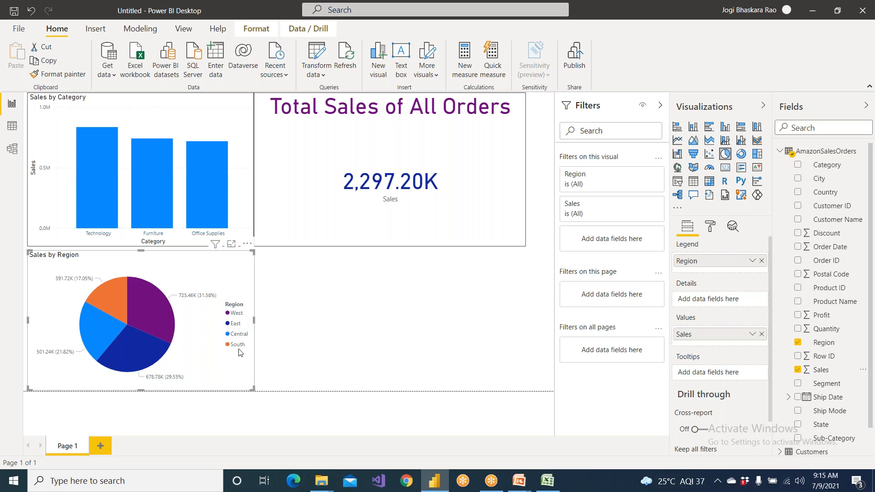
# - Examine the pie chart's slices and cross-filter the page by the West region
pyautogui.moveTo(143, 348)
pyautogui.moveTo(150, 314)
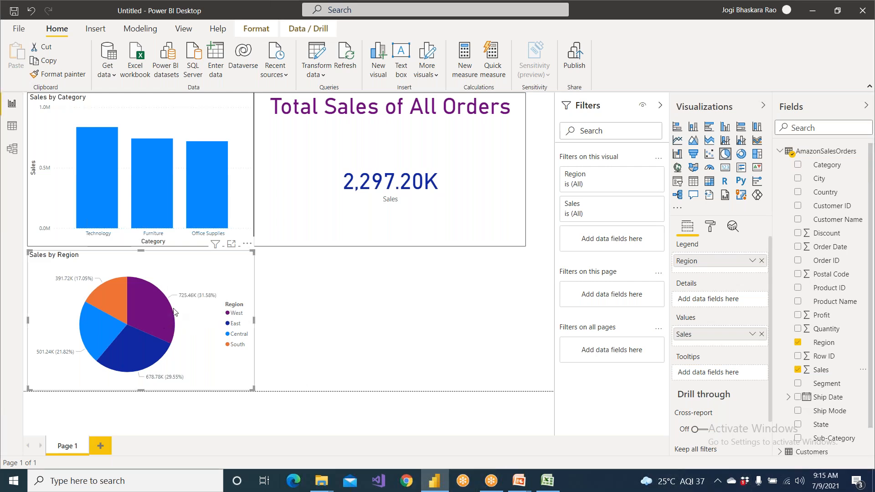
pyautogui.click(140, 303)
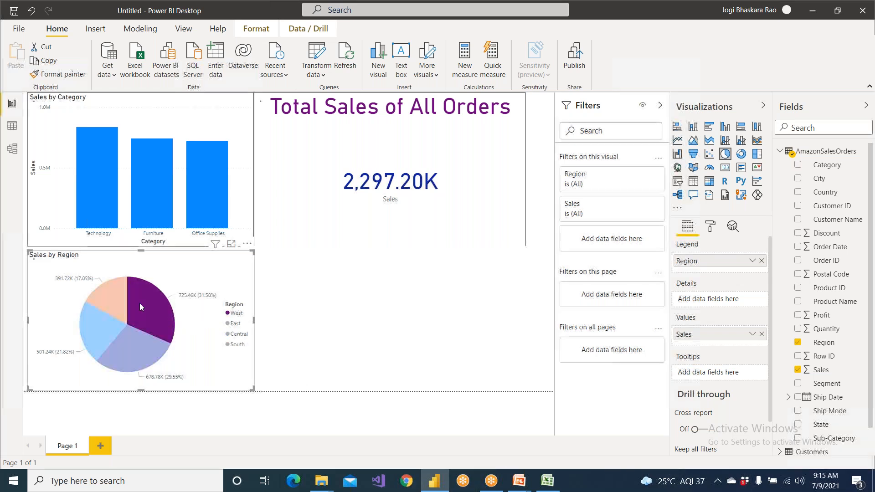
# - Turn on the border of the Sales by Region pie chart
pyautogui.click(711, 228)
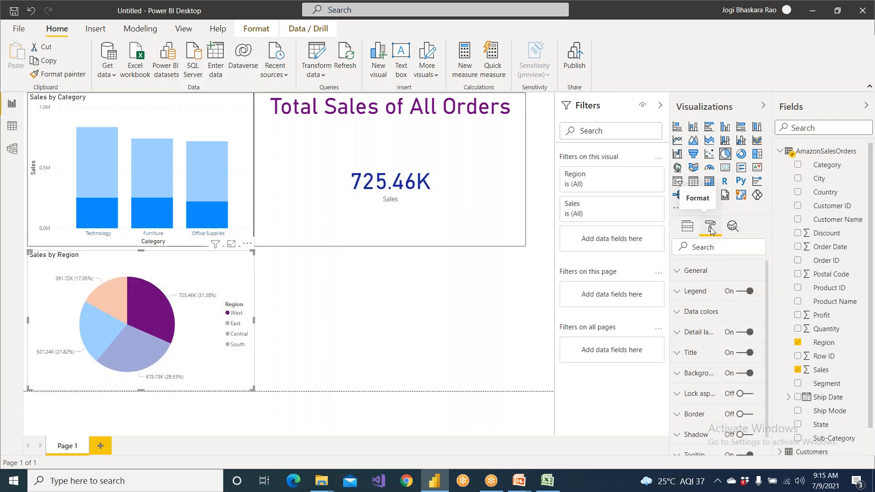
pyautogui.scroll(-1, 725, 335)
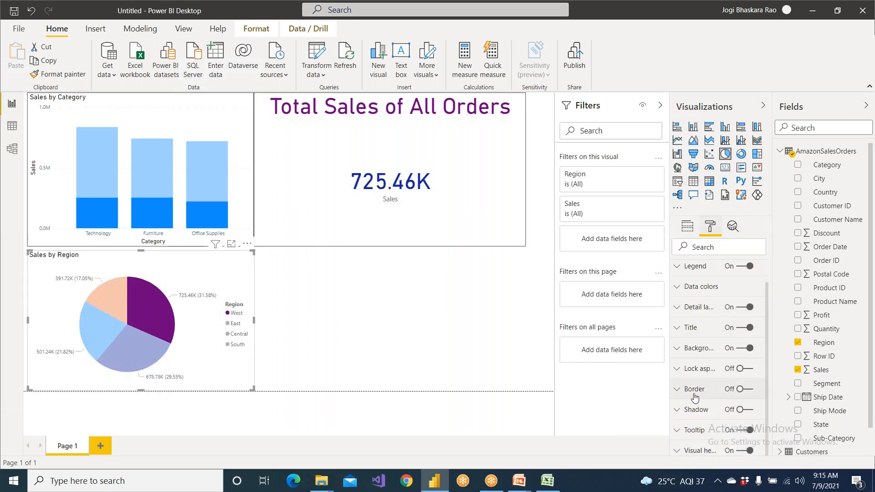
pyautogui.click(749, 390)
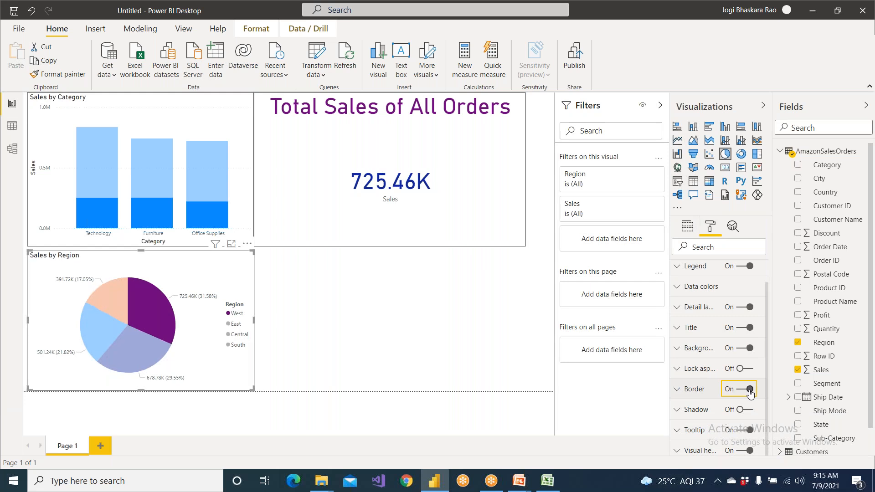
# - Set the pie chart's detail label style to "Category, data value" and turn off its legend
pyautogui.scroll(1, 705, 352)
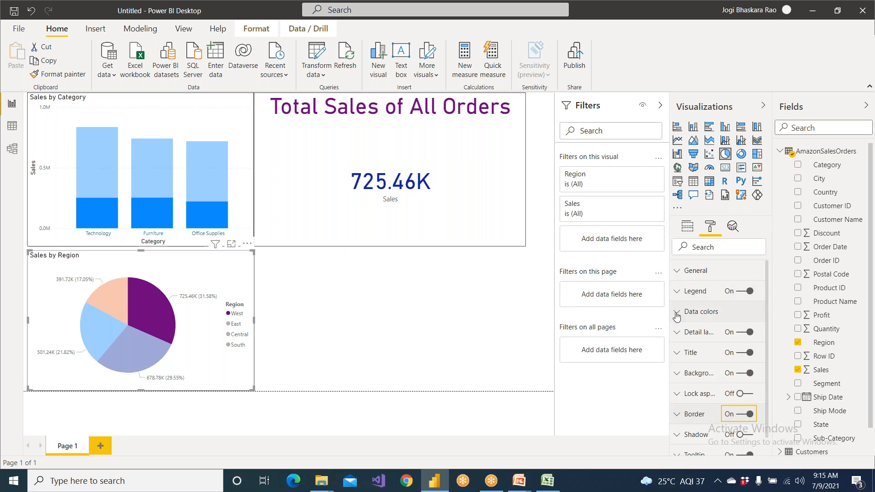
pyautogui.click(678, 336)
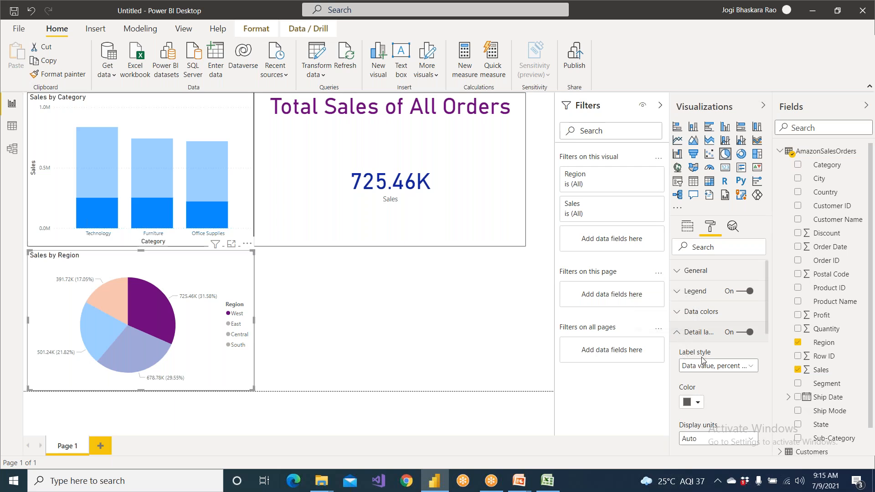
pyautogui.click(753, 370)
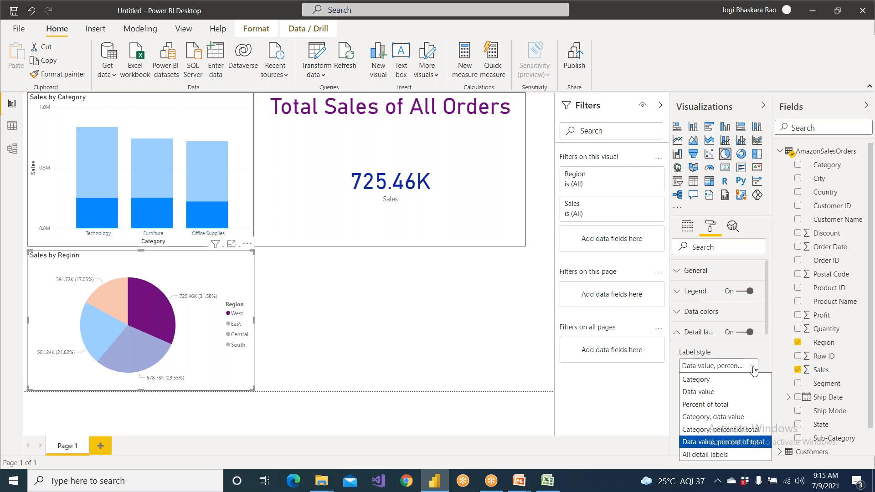
pyautogui.click(743, 417)
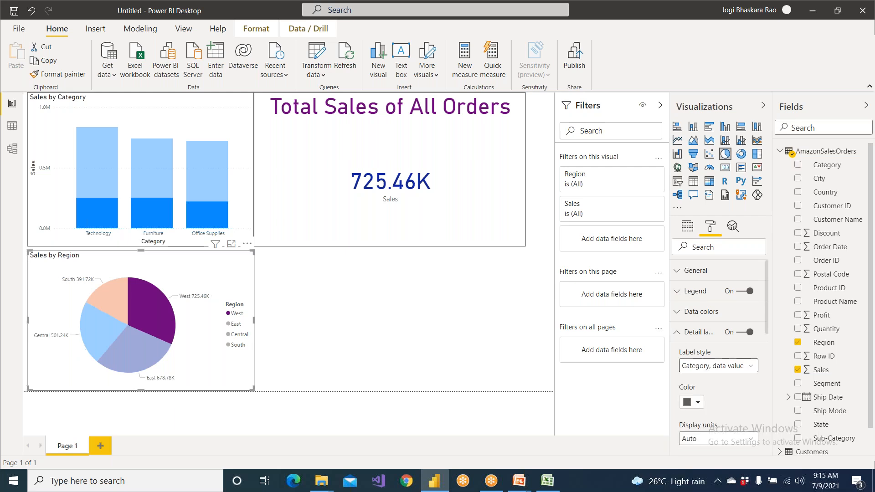
pyautogui.click(241, 324)
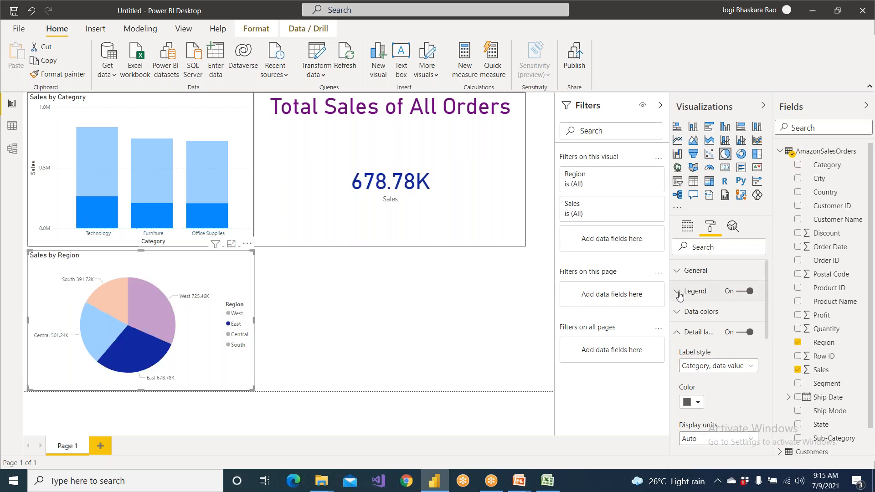
pyautogui.click(739, 293)
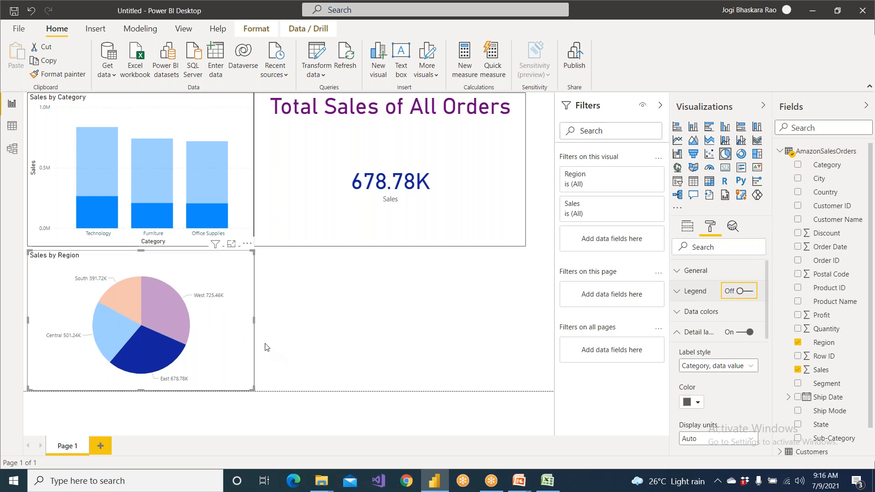
# - Cross-filter the page with the pie chart's West and South slices, and clear the selection
pyautogui.click(368, 316)
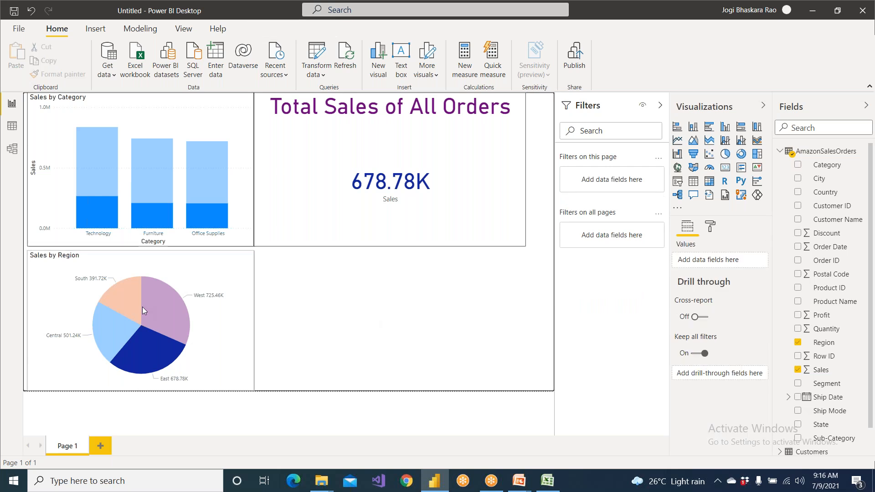
pyautogui.click(186, 300)
pyautogui.click(128, 297)
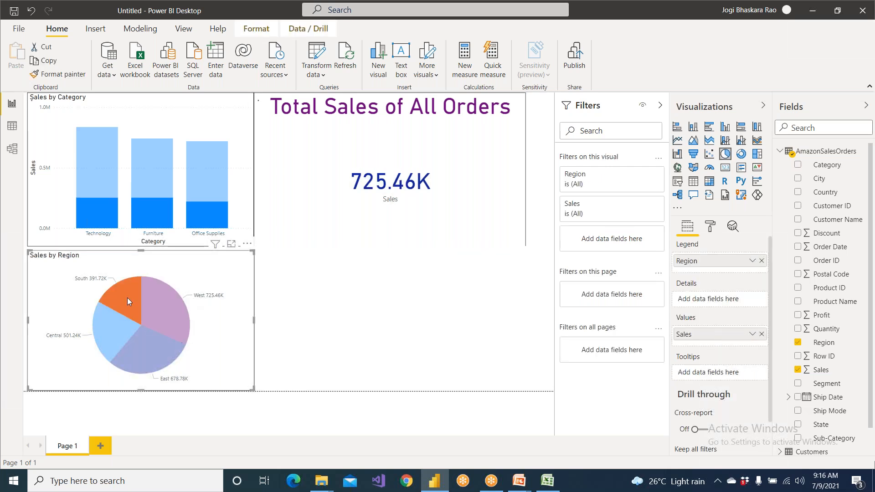
pyautogui.click(321, 331)
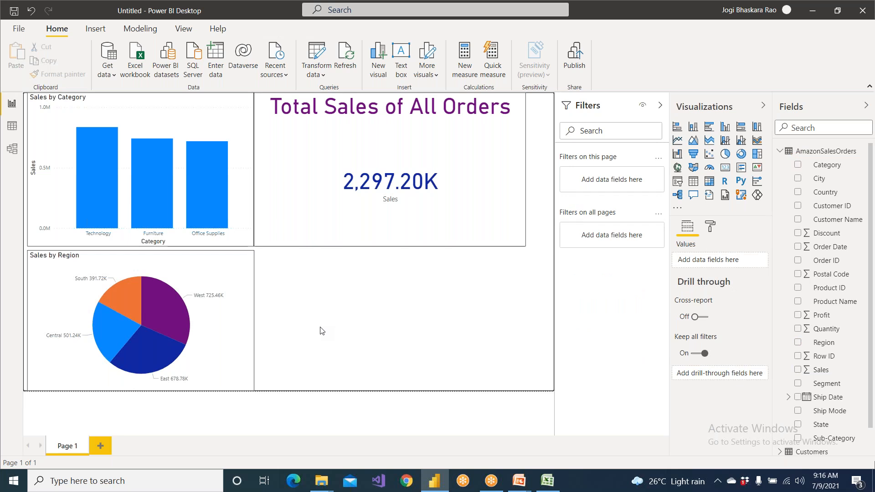
# - Add a clustered column chart beside the pie chart with Ship Date from AmazonSalesOrders on its axis
pyautogui.click(711, 228)
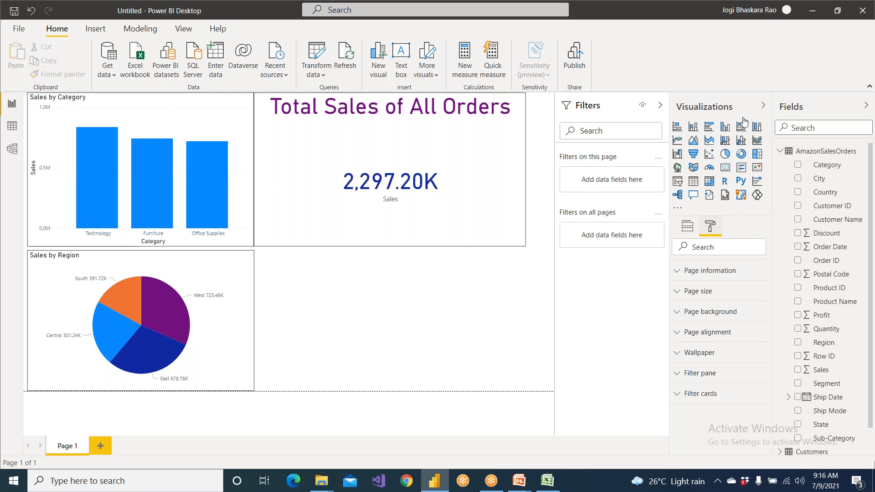
pyautogui.click(726, 134)
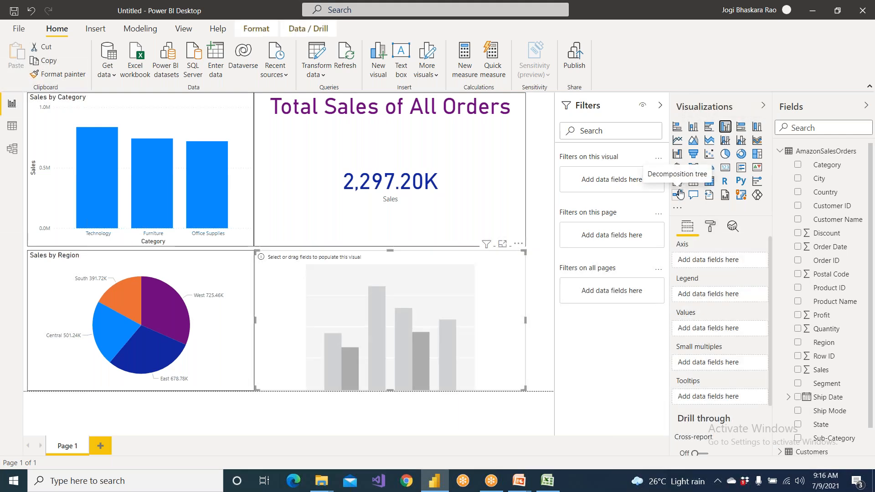
pyautogui.scroll(-2, 818, 301)
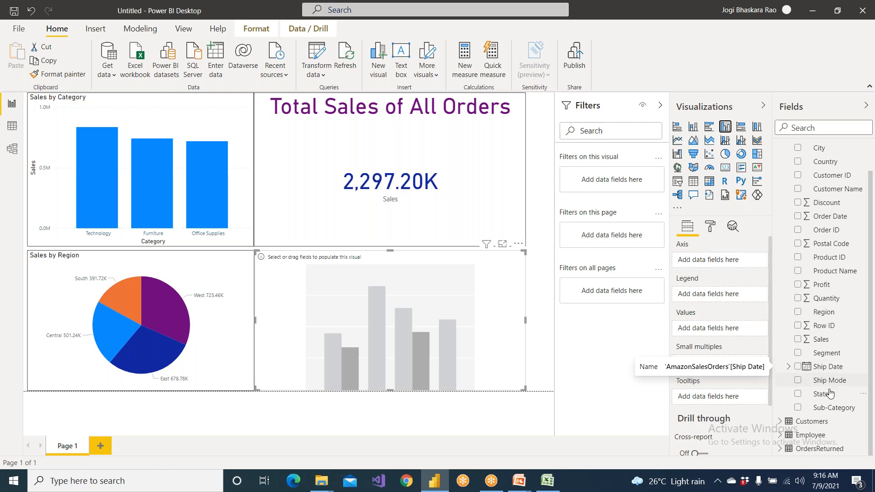
pyautogui.click(798, 367)
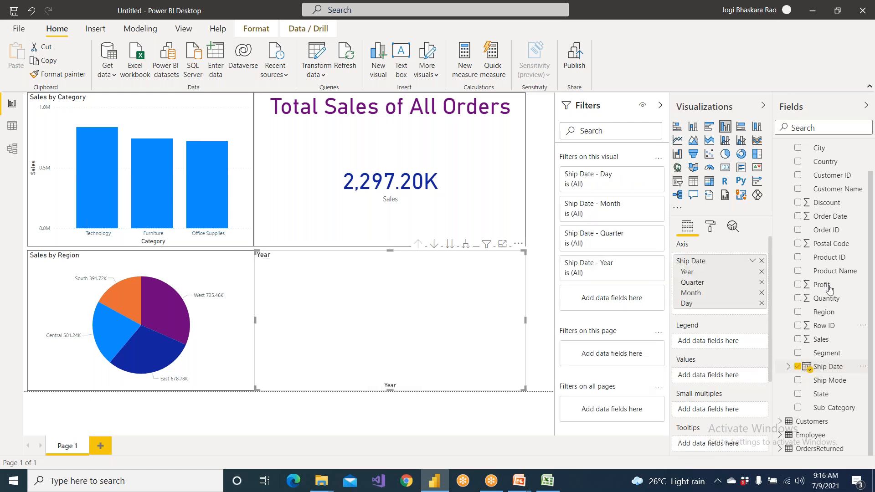
# - Plot Profit from AmazonSalesOrders as the values of the Ship Date column chart
pyautogui.scroll(2, 838, 246)
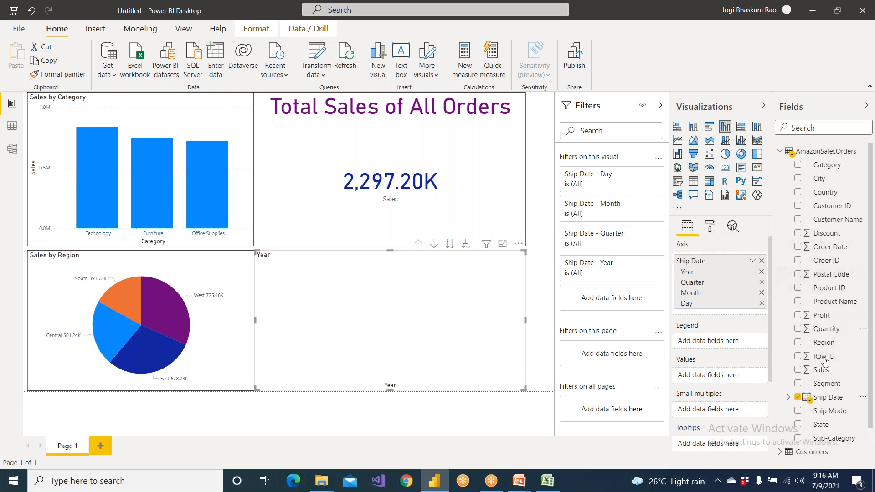
pyautogui.scroll(-1, 825, 362)
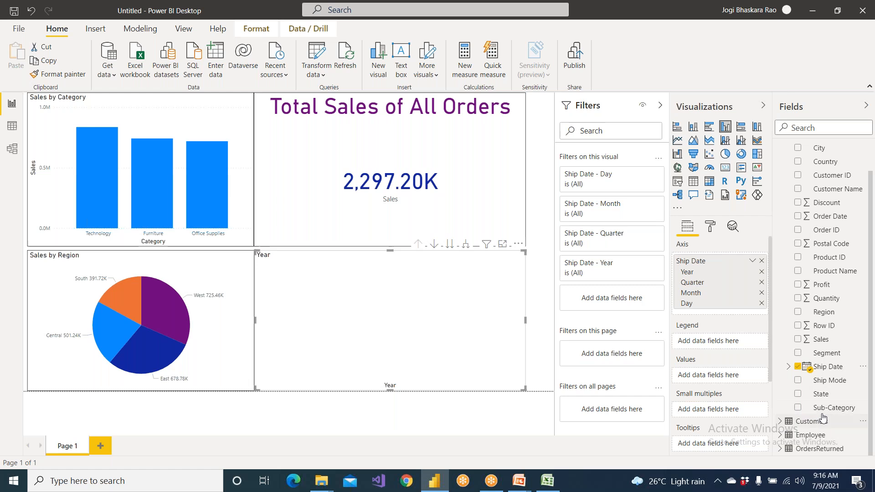
pyautogui.click(798, 285)
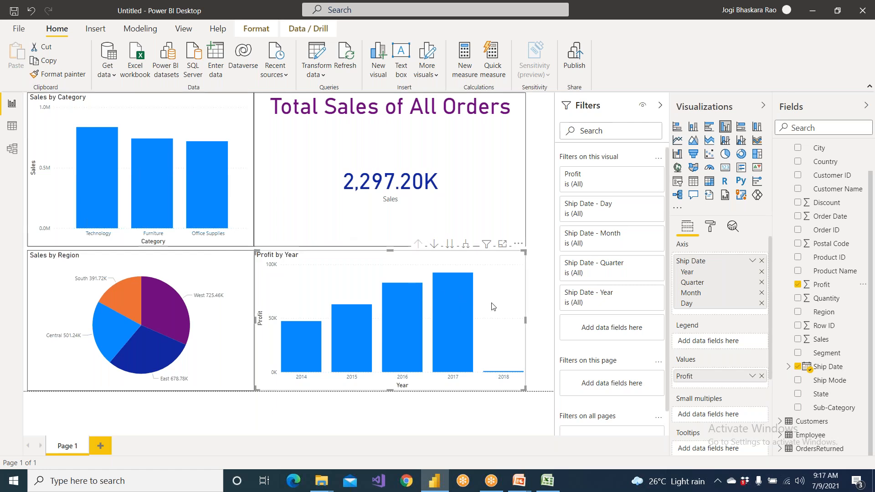
# - Turn on the border of the Profit by Year column chart
pyautogui.click(710, 226)
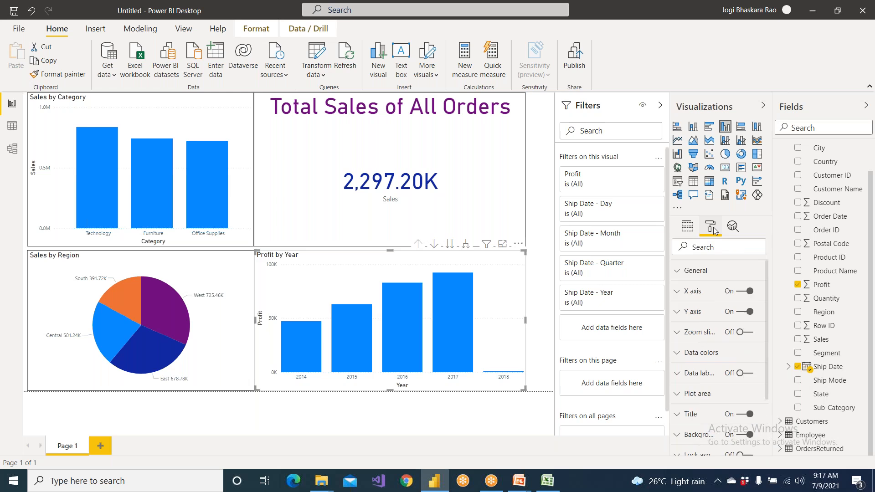
pyautogui.scroll(-3, 744, 333)
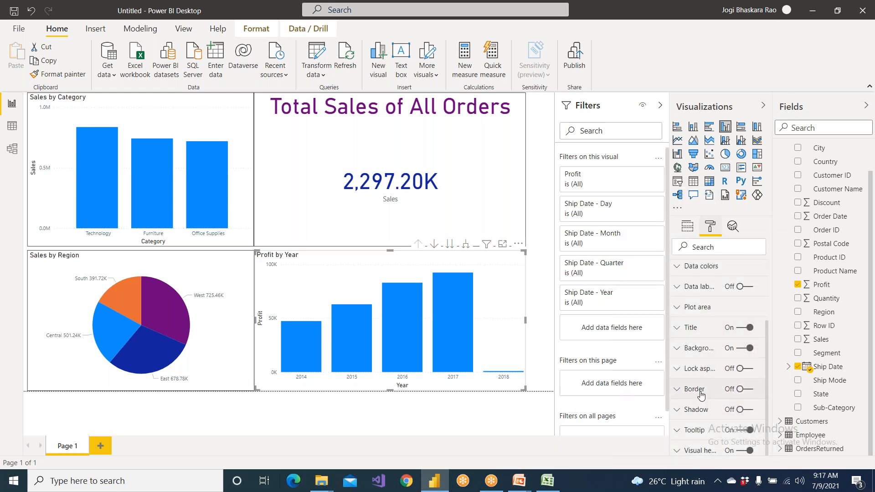
pyautogui.click(751, 391)
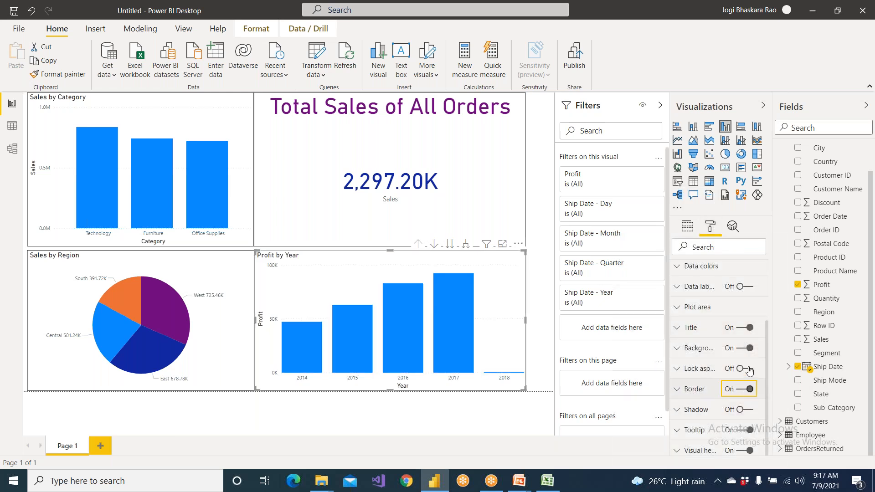
pyautogui.scroll(1, 710, 301)
pyautogui.scroll(3, 709, 302)
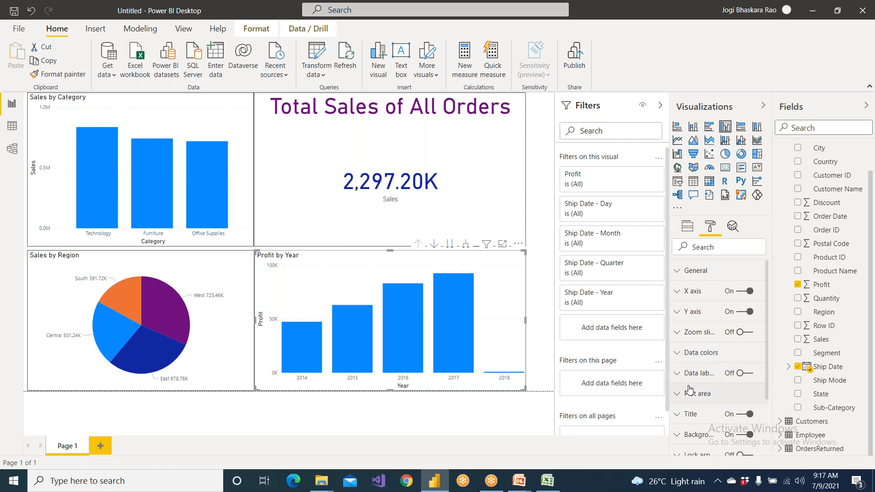
# - Turn on data labels for the Profit by Year chart and set their display units to Thousands
pyautogui.click(750, 374)
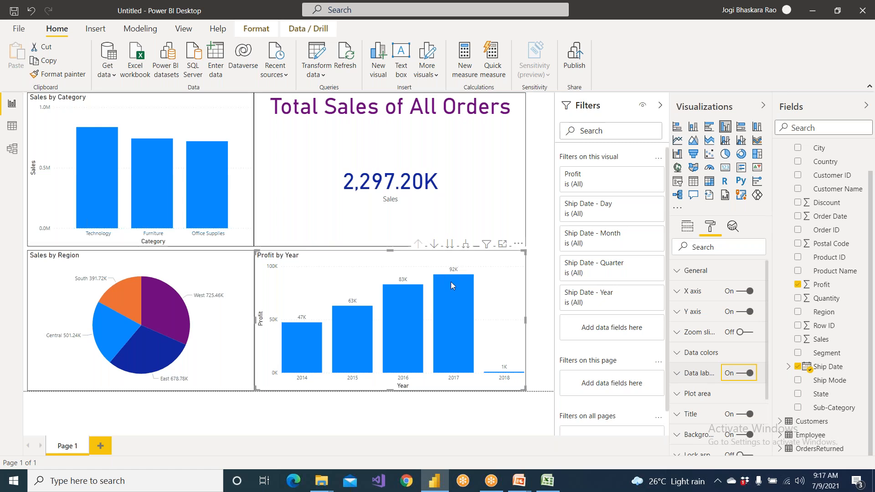
pyautogui.click(677, 374)
pyautogui.scroll(-3, 688, 356)
pyautogui.scroll(3, 699, 339)
pyautogui.click(700, 331)
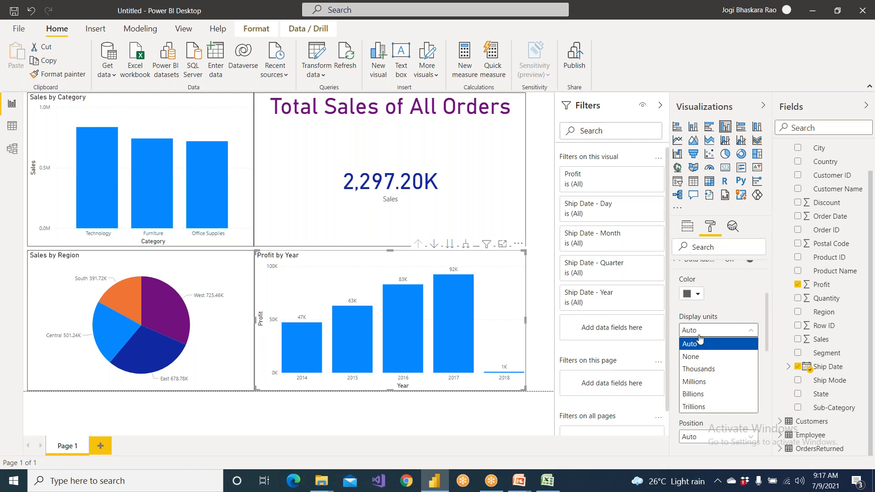
pyautogui.click(705, 373)
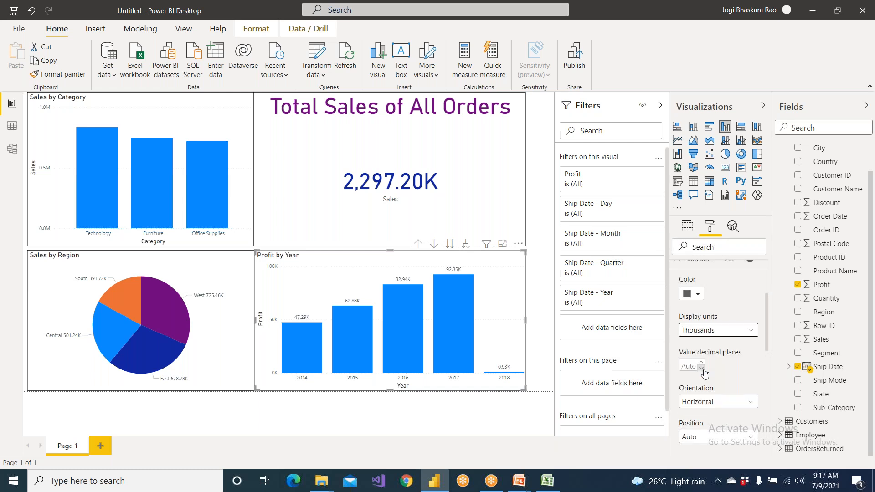
# - Set the text size of the Profit by Year chart's data labels to 19 pt
pyautogui.scroll(-5, 706, 360)
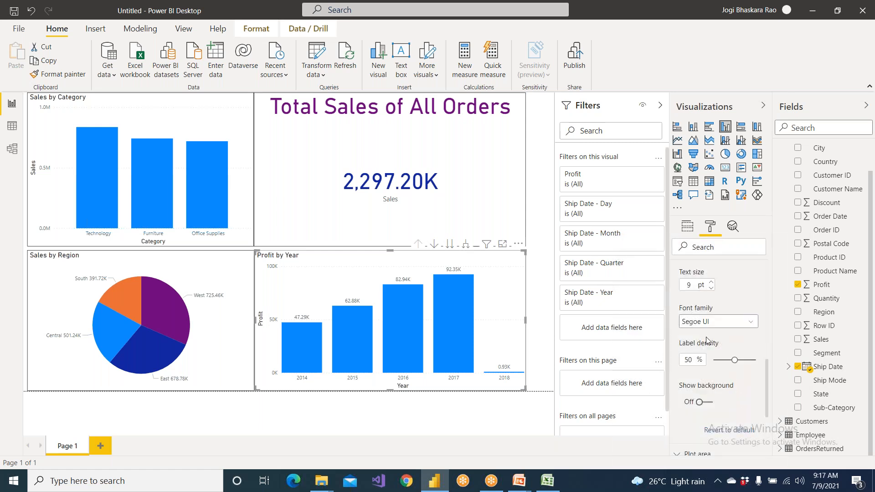
pyautogui.click(711, 282)
pyautogui.click(711, 282)
pyautogui.click(711, 282)
pyautogui.click(712, 282)
pyautogui.click(711, 282)
pyautogui.scroll(4, 718, 342)
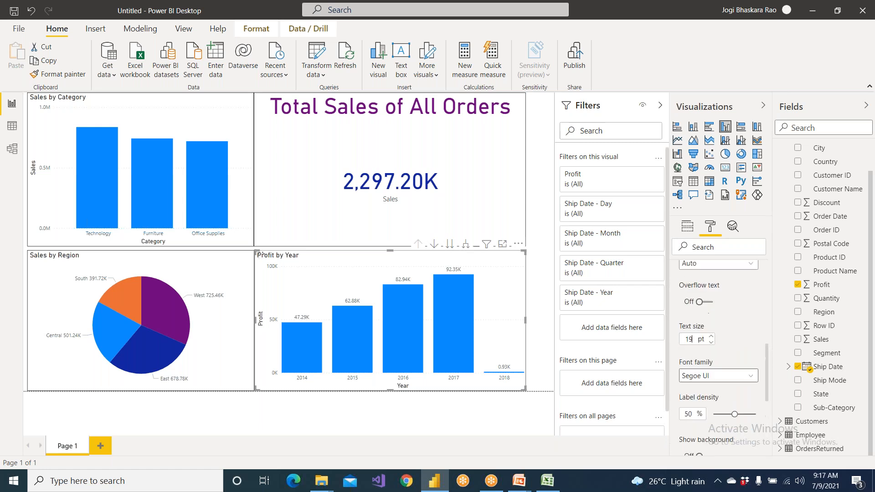
# - Turn on data labels for the Sales by Category chart and set their display units to Thousands
pyautogui.click(158, 146)
pyautogui.scroll(5, 706, 280)
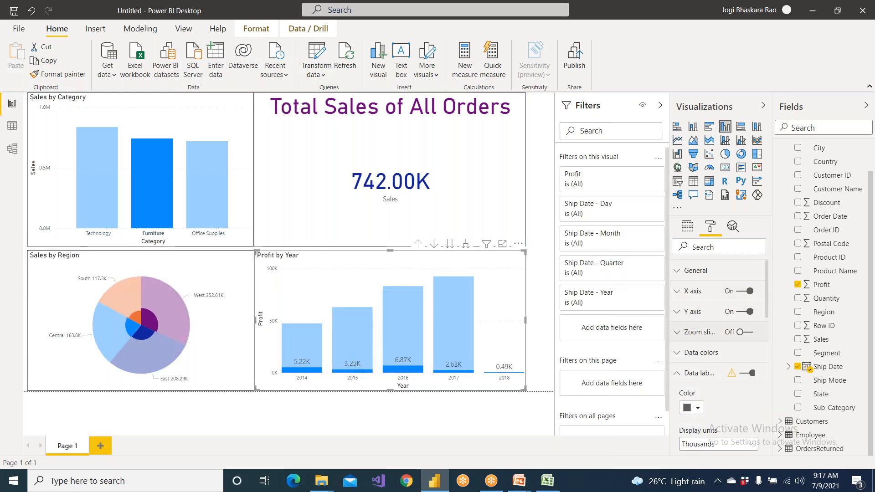
pyautogui.click(162, 122)
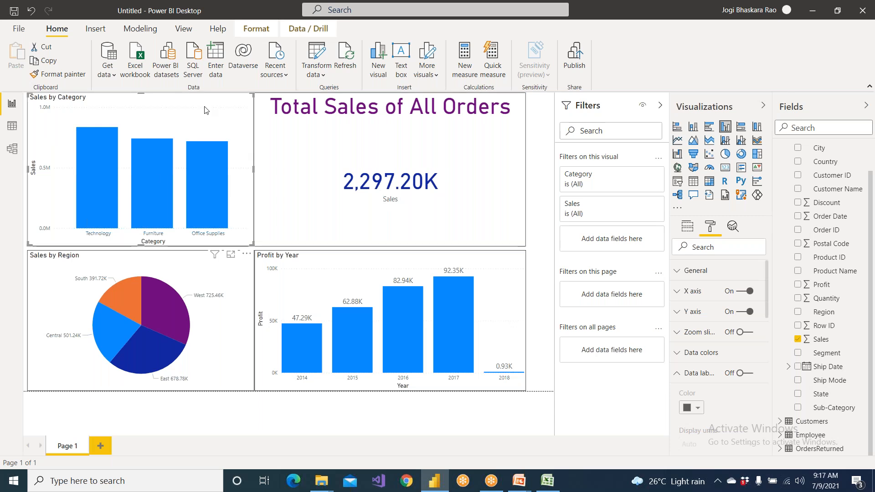
pyautogui.click(753, 373)
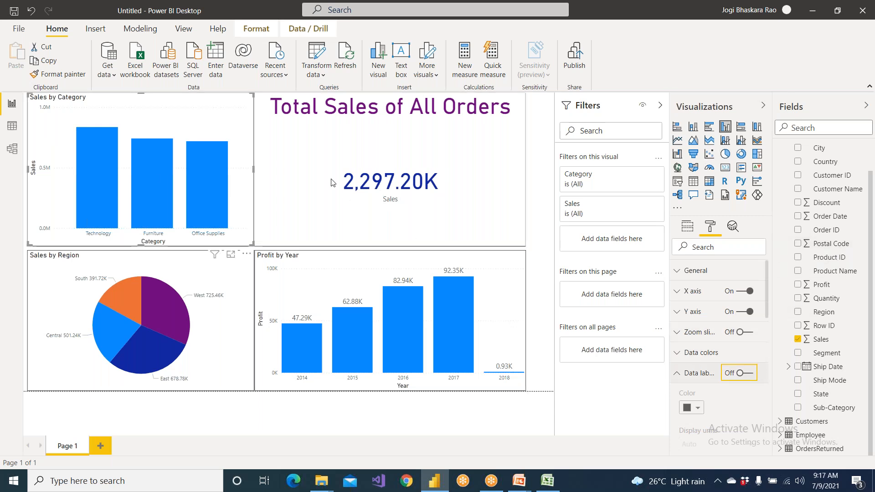
pyautogui.click(747, 373)
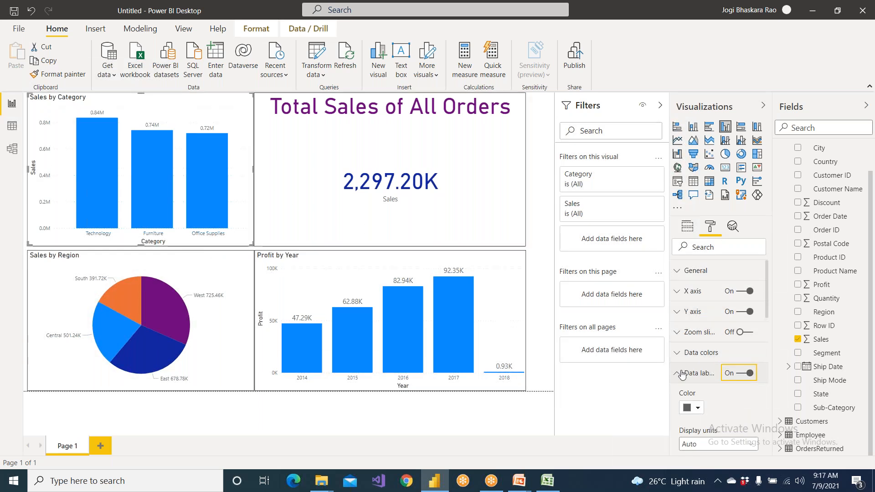
pyautogui.scroll(-3, 684, 364)
pyautogui.click(697, 331)
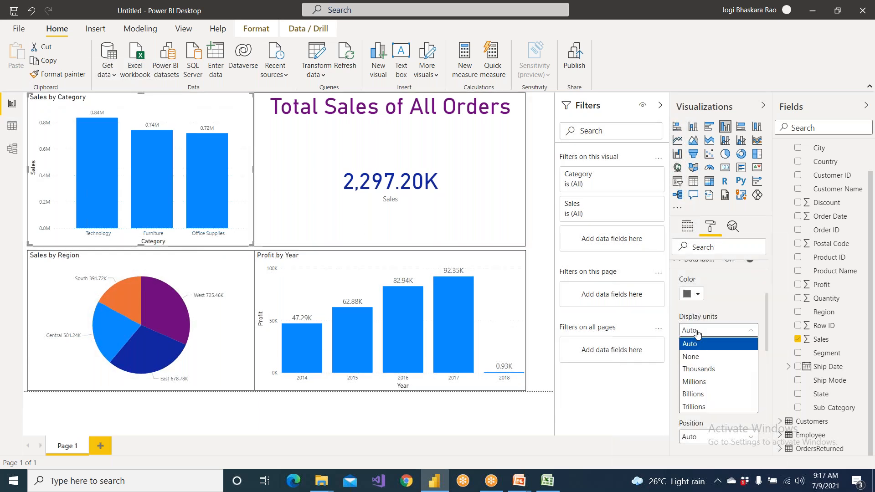
pyautogui.click(704, 371)
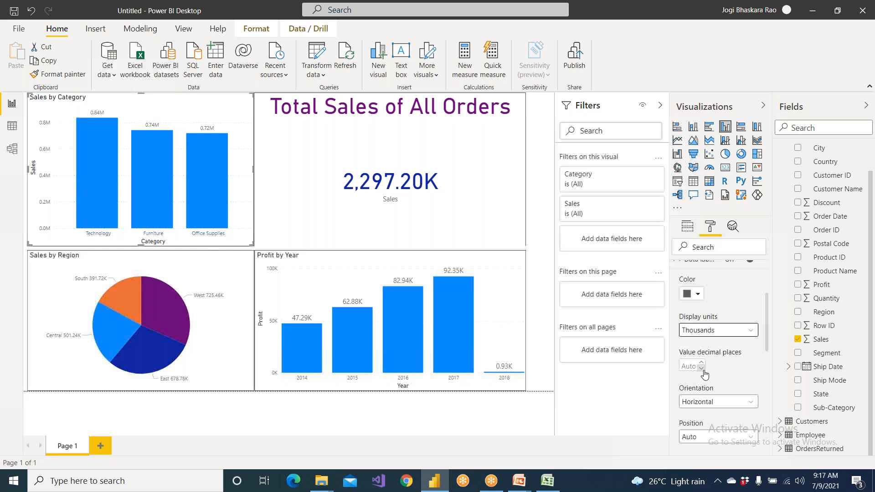
# - Color the Sales by Category chart's data labels orange and set their text size to 21 pt
pyautogui.click(697, 294)
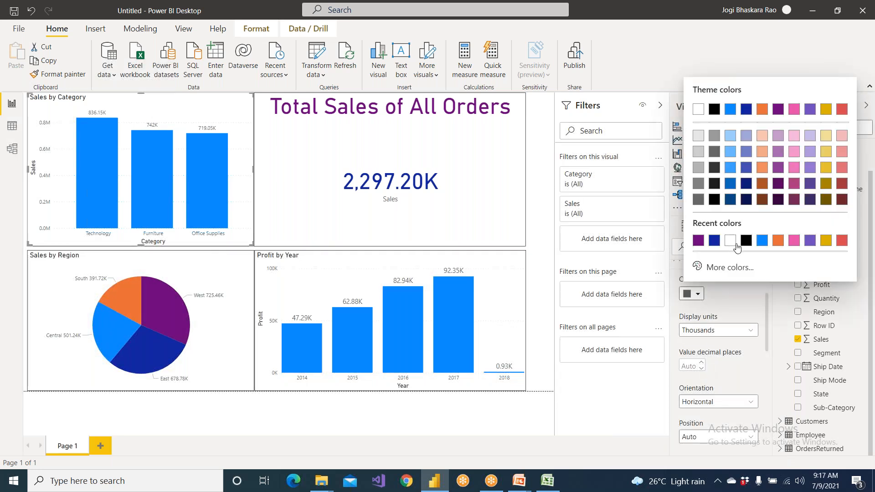
pyautogui.click(779, 241)
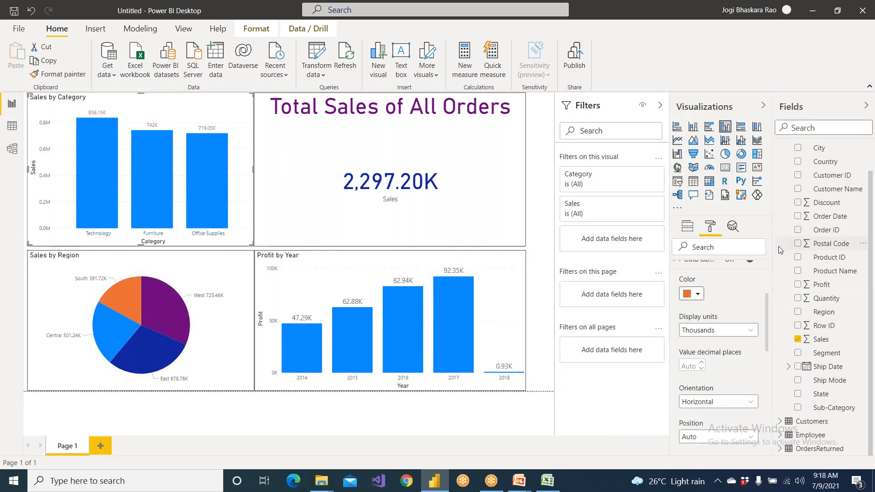
pyautogui.scroll(-3, 714, 381)
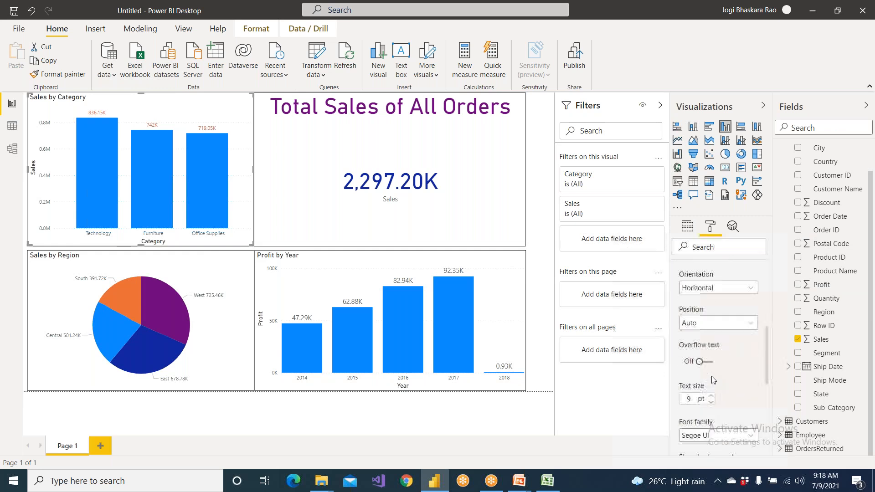
pyautogui.scroll(-3, 714, 380)
pyautogui.click(712, 283)
pyautogui.click(712, 283)
pyautogui.click(712, 283)
pyautogui.click(712, 283)
pyautogui.click(712, 283)
pyautogui.click(712, 283)
pyautogui.click(712, 283)
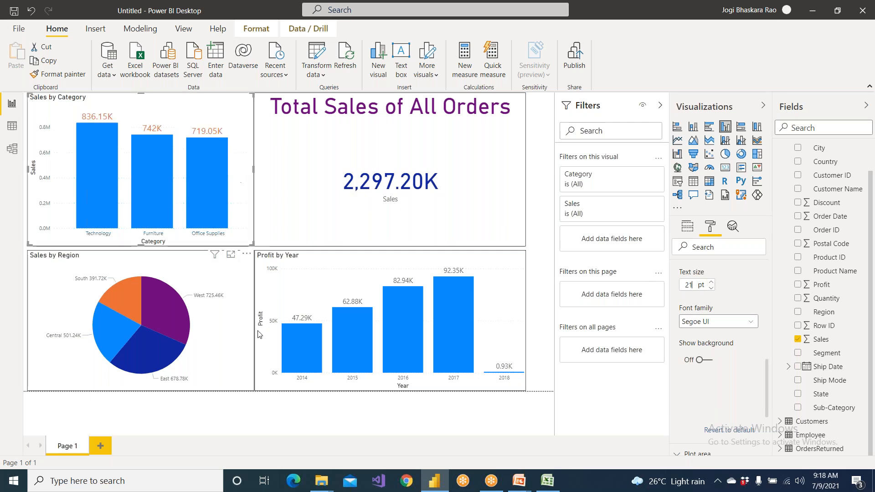
pyautogui.click(285, 424)
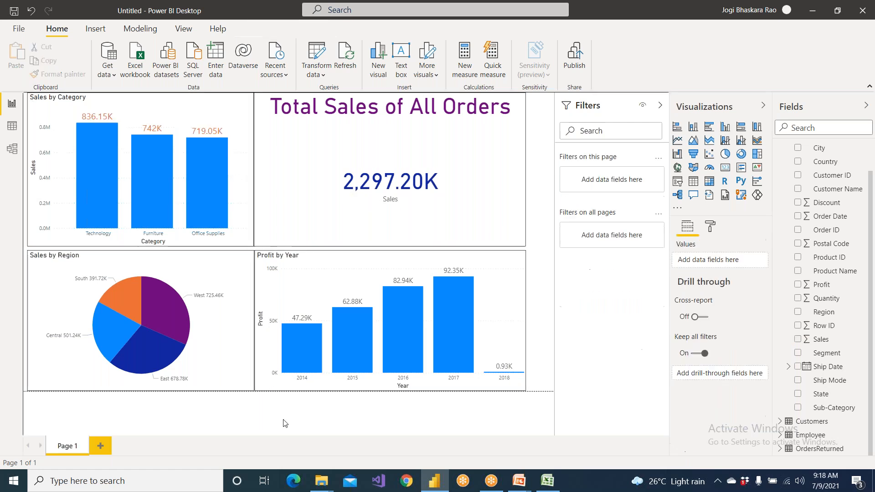
# - Look at the order rows of the Amazon Retail Sales workbook in Excel and return to Power BI
pyautogui.click(544, 486)
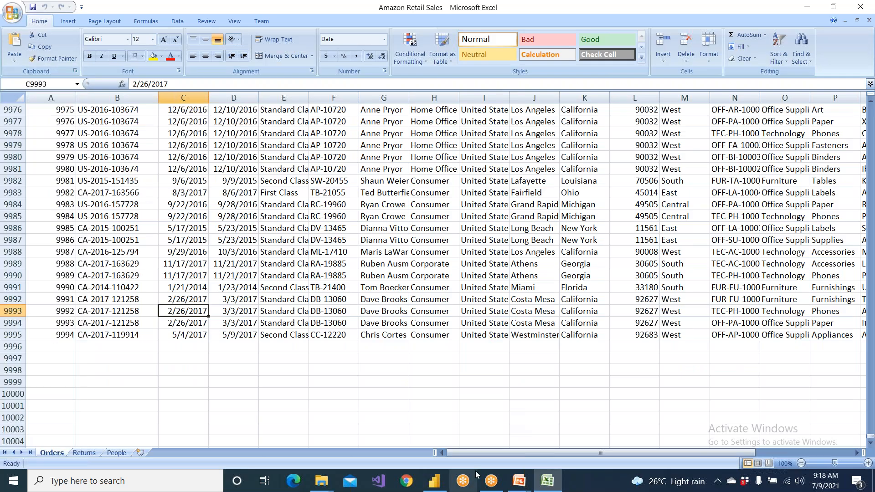
pyautogui.click(435, 481)
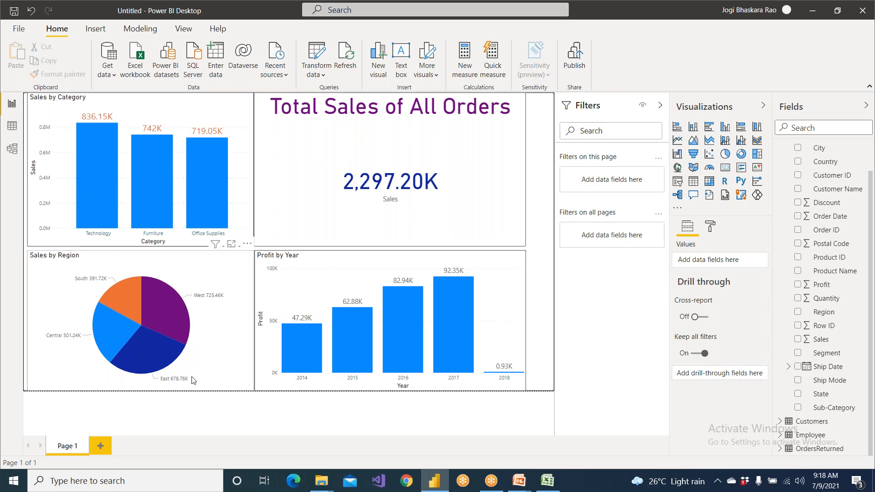
# - Rename the report page as Sales and add four blank pages after it
pyautogui.doubleClick(67, 445)
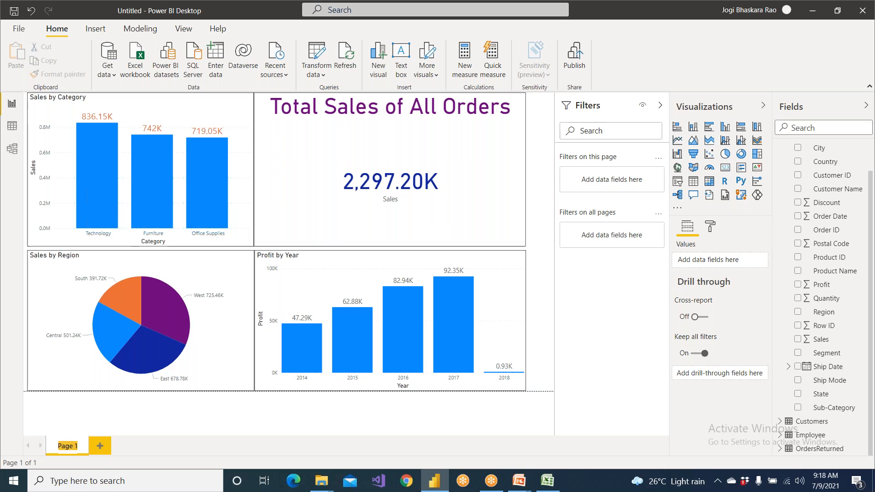
pyautogui.write('Sales')
pyautogui.click(105, 447)
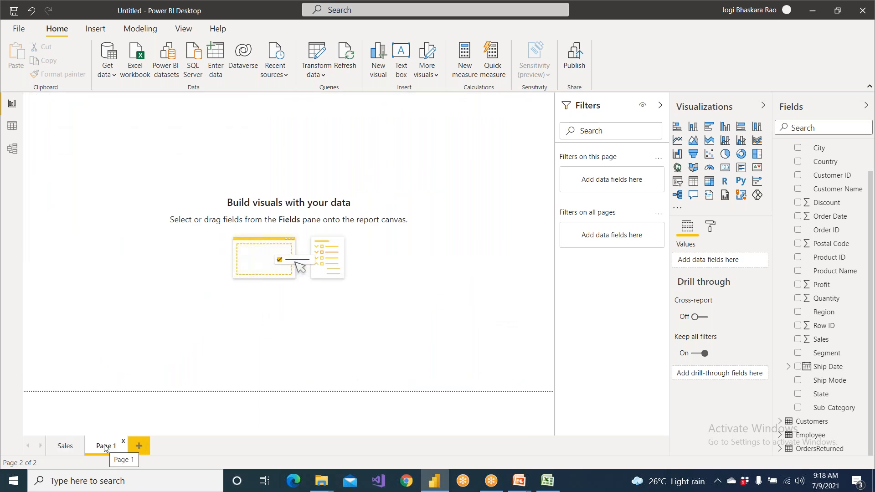
pyautogui.click(139, 451)
pyautogui.click(184, 442)
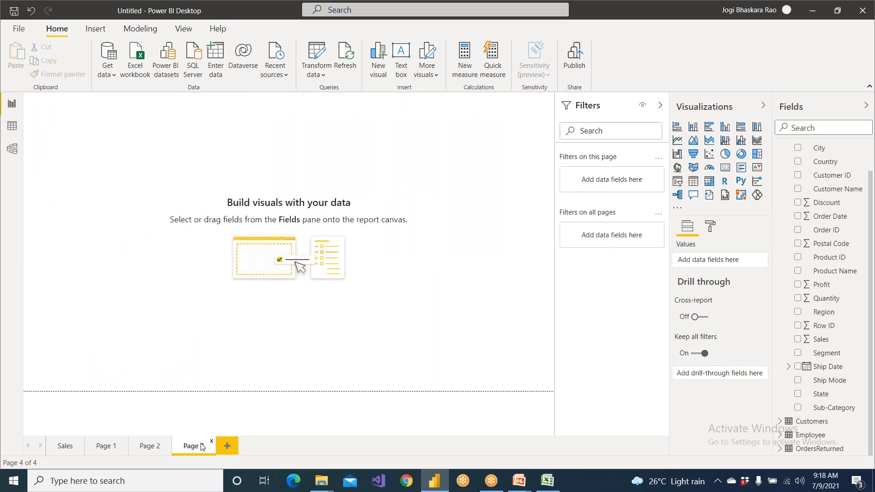
pyautogui.click(227, 447)
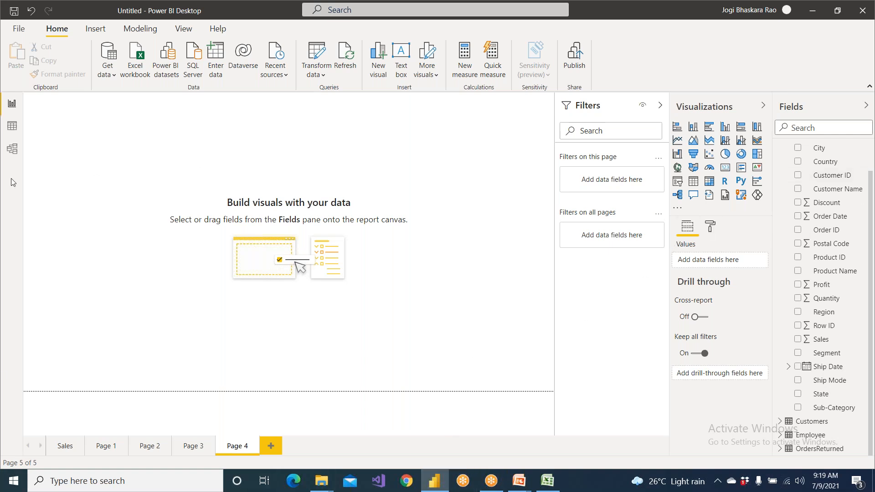
# - Return to the Sales page and begin saving the report as a Power BI file (*.pbix) named Demo2_AmazonSales
pyautogui.click(70, 450)
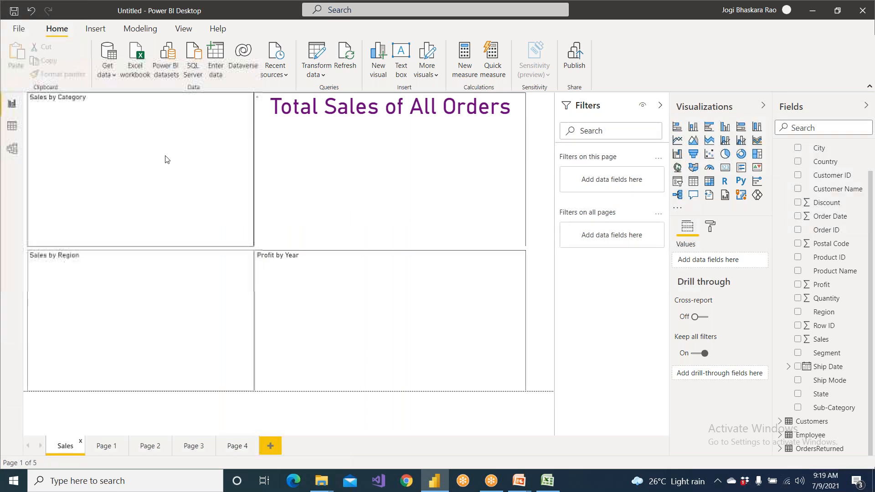
pyautogui.click(13, 14)
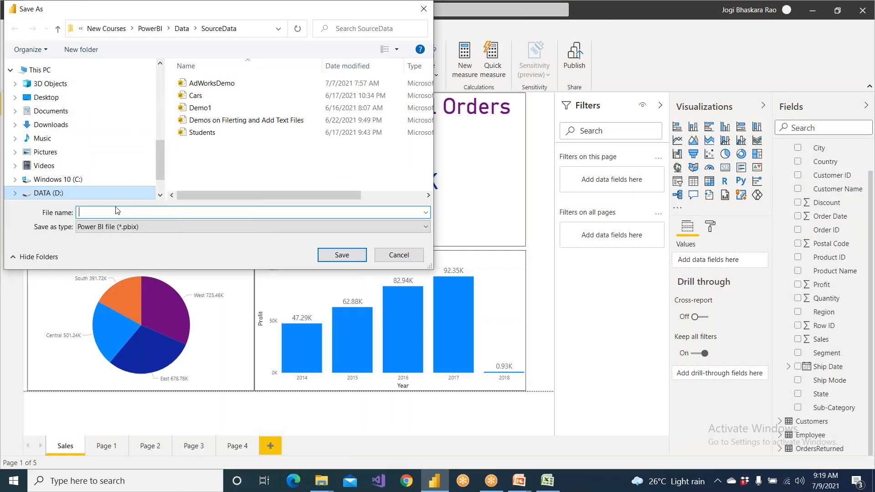
pyautogui.click(137, 232)
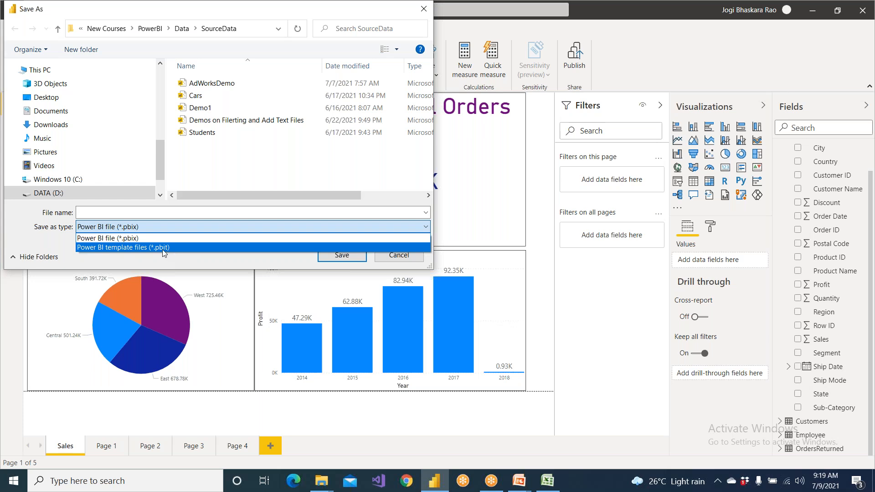
pyautogui.click(154, 237)
pyautogui.click(123, 212)
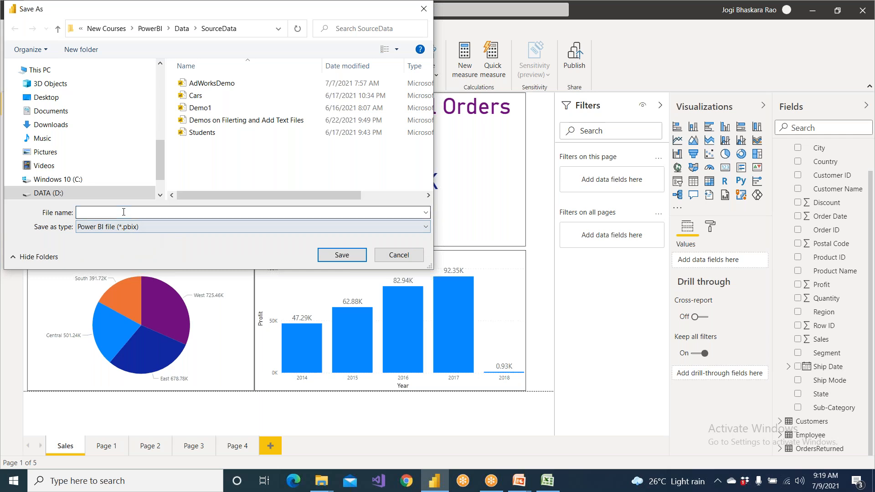
pyautogui.write('Demo2_S')
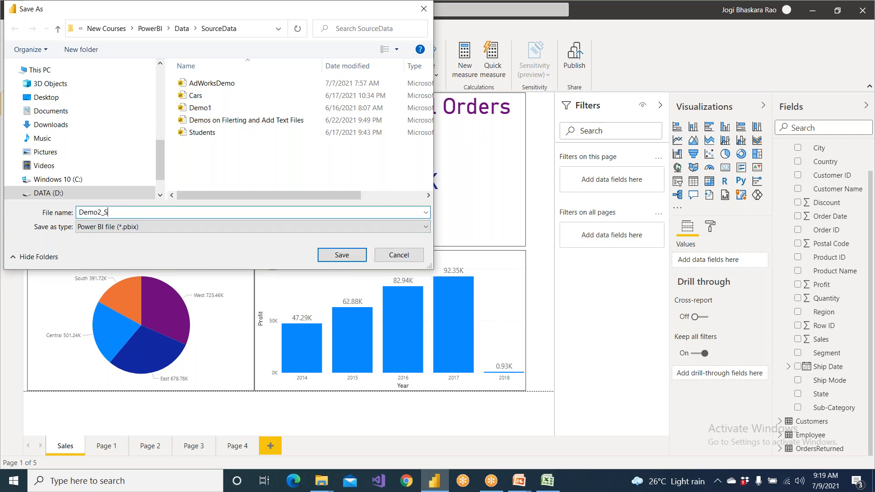
pyautogui.press('BackSpace')
pyautogui.write('AN')
pyautogui.press('BackSpace')
pyautogui.write('M')
pyautogui.press('BackSpace')
pyautogui.write('mazonSales')
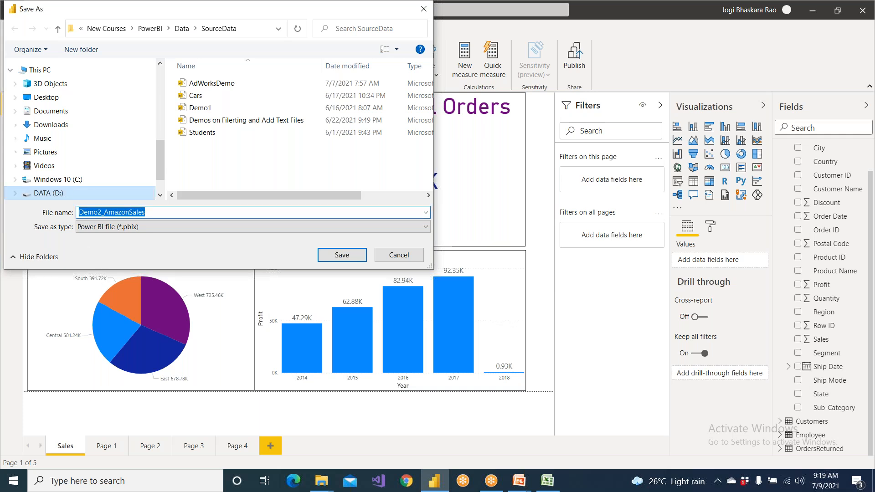
# - Save the report in the PowerBI_Batch02_July032021 folder on the Windows 10 (C:) drive
pyautogui.click(60, 179)
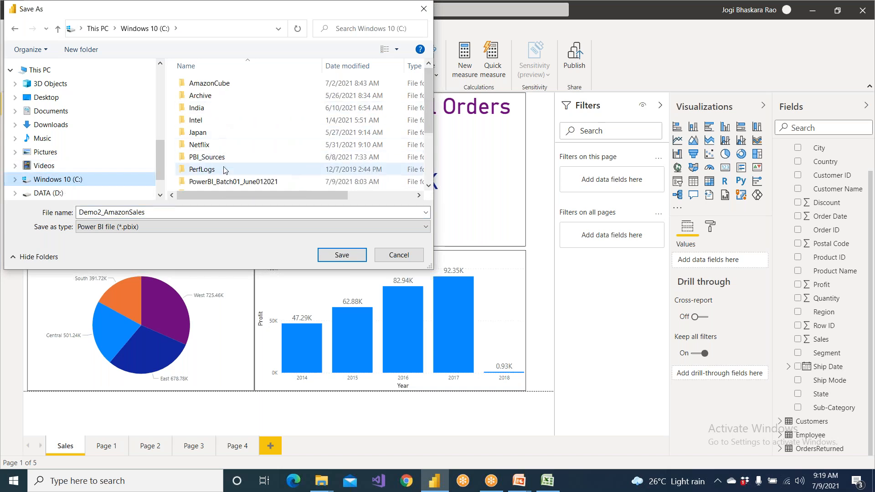
pyautogui.scroll(-1, 226, 172)
pyautogui.scroll(-1, 227, 175)
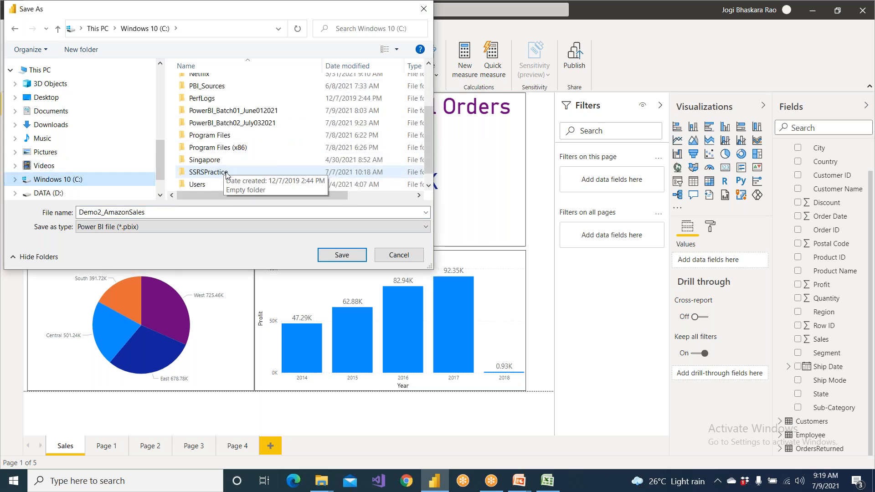
pyautogui.doubleClick(219, 123)
pyautogui.click(342, 255)
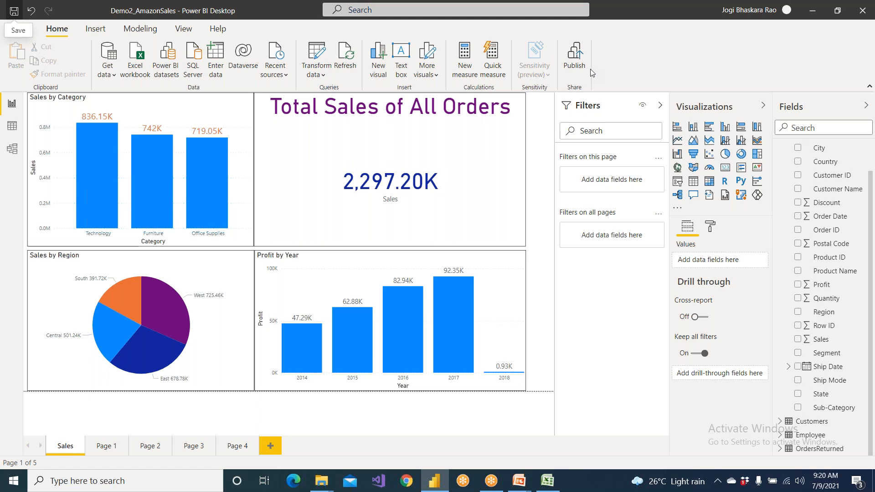
# - Find and launch Google Chrome, and select the current web address ready for a new one
pyautogui.press('super')
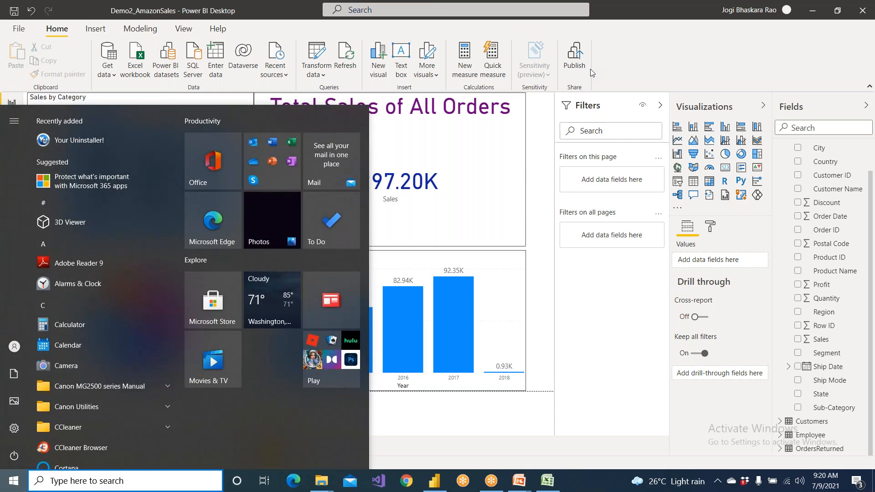
pyautogui.write('chor')
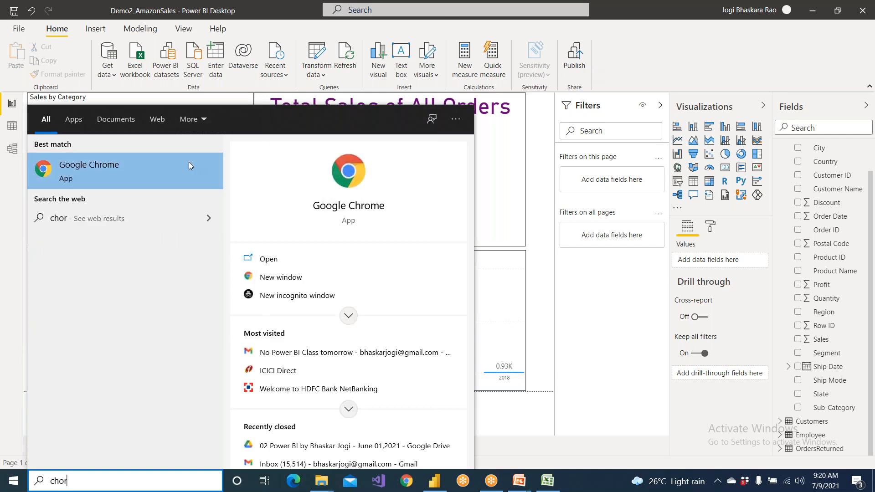
pyautogui.click(171, 167)
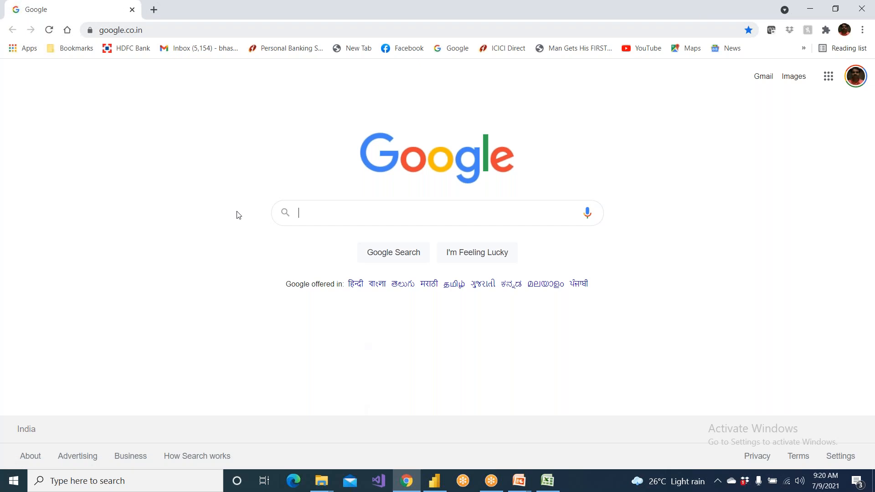
pyautogui.click(159, 30)
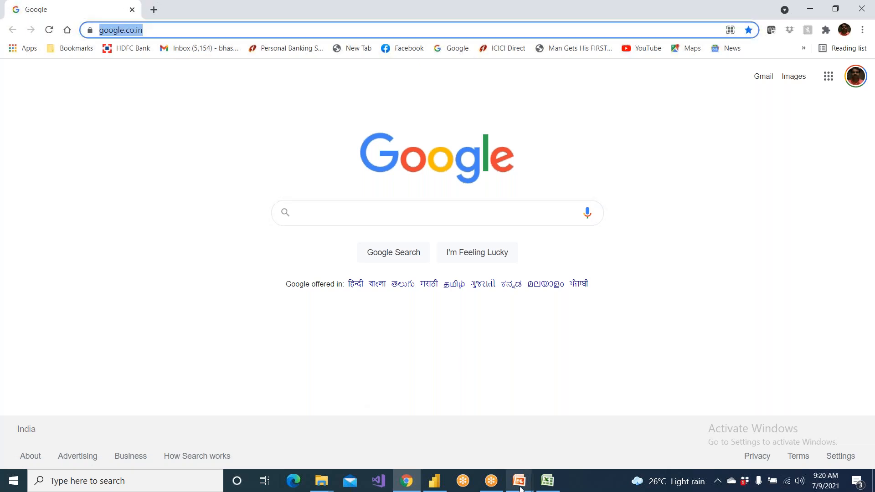
# - Return to Power BI Desktop and narrow the Total Sales of All Orders card to about half its width
pyautogui.click(443, 489)
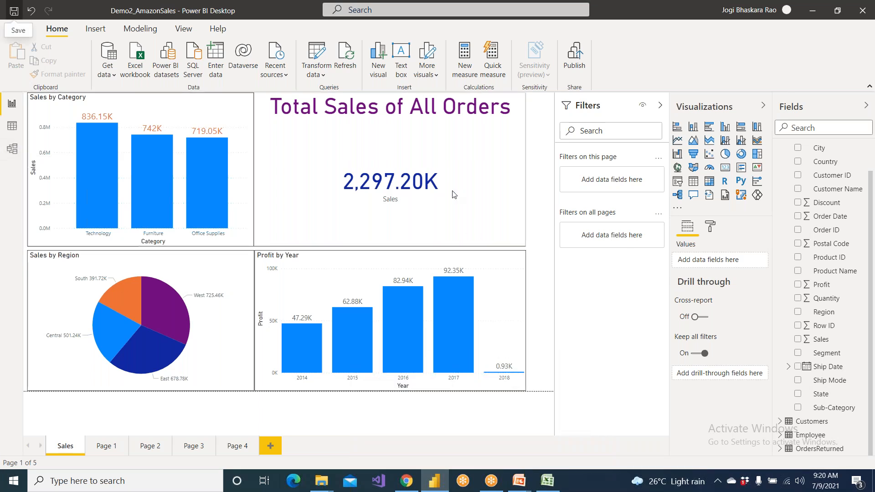
pyautogui.click(522, 165)
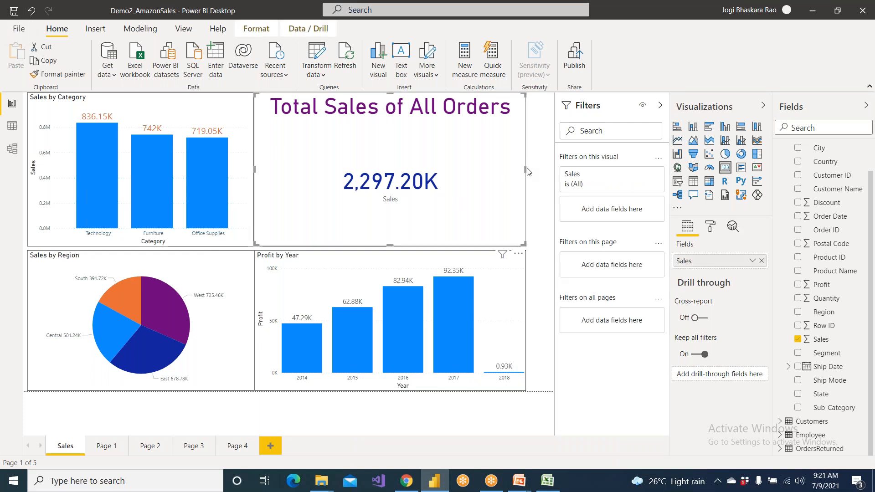
pyautogui.moveTo(526, 170); pyautogui.dragTo(398, 170)
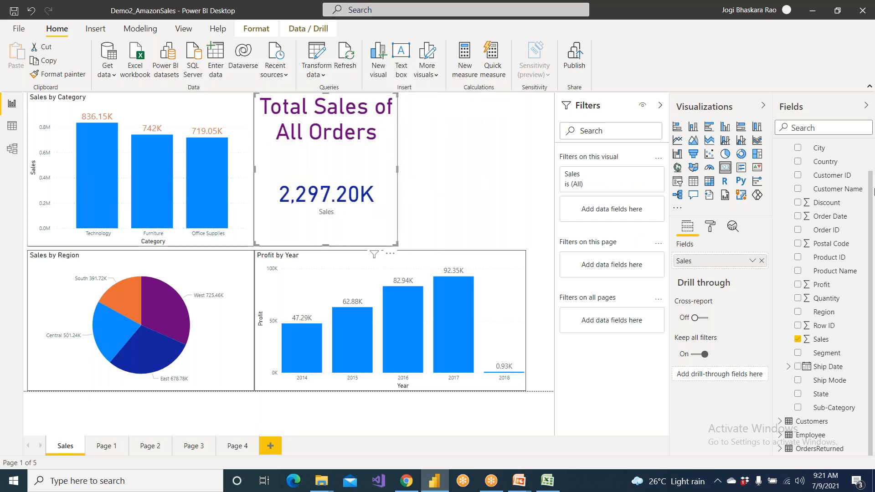
# - Expand the Employee table to list its fields and save the report
pyautogui.click(866, 108)
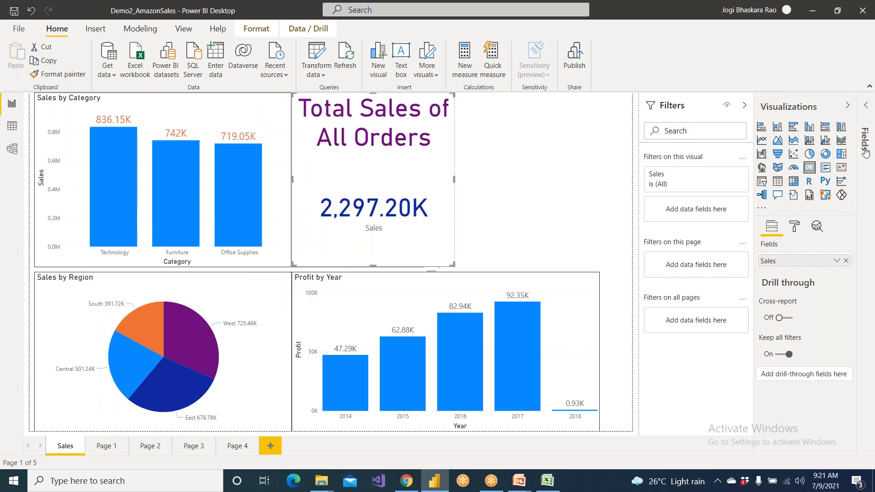
pyautogui.click(868, 115)
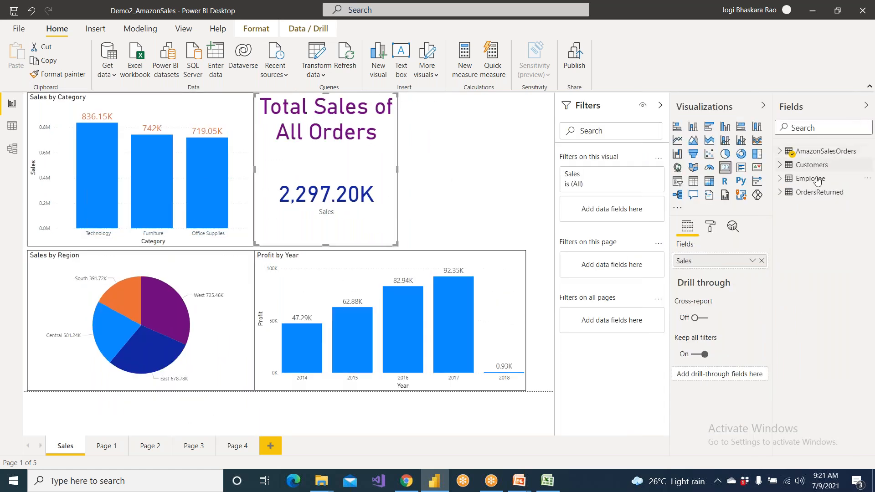
pyautogui.click(784, 181)
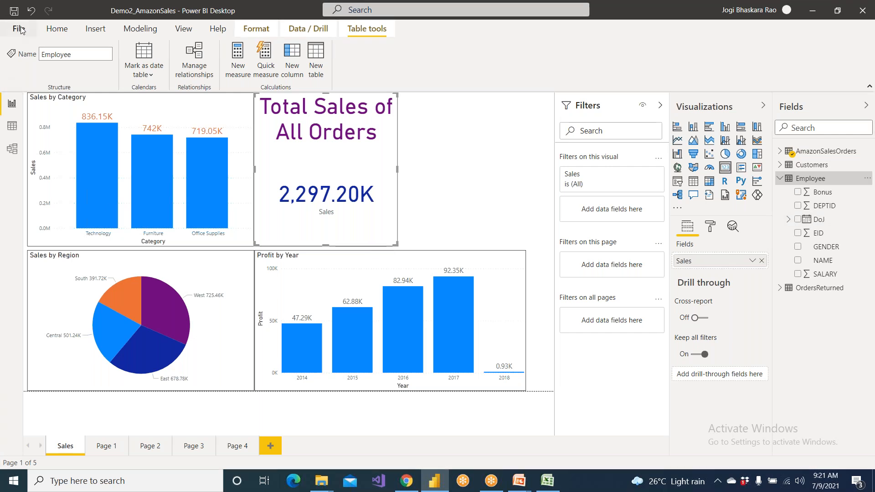
pyautogui.click(16, 14)
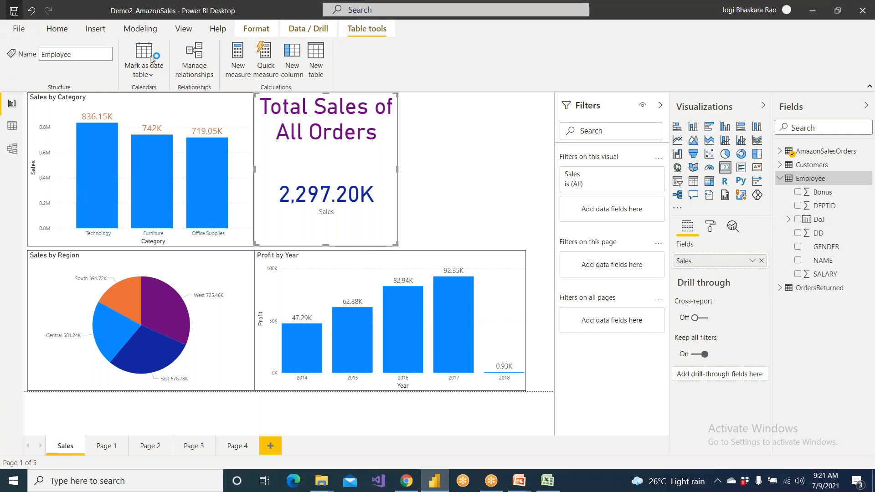
# - Switch to Google Chrome, go to app.powerbi.com and open the Microsoft account sign-in form
pyautogui.click(407, 481)
pyautogui.hotkey('alt', 'Tab')
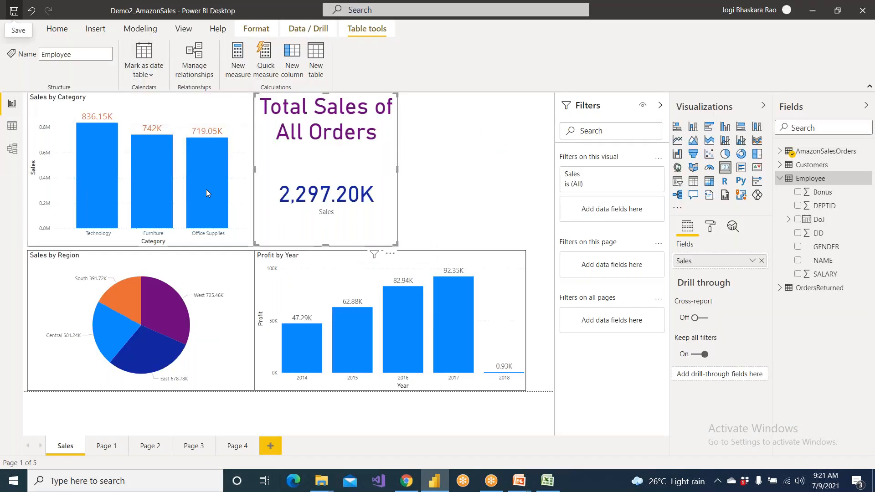
pyautogui.hotkey('alt', 'Tab')
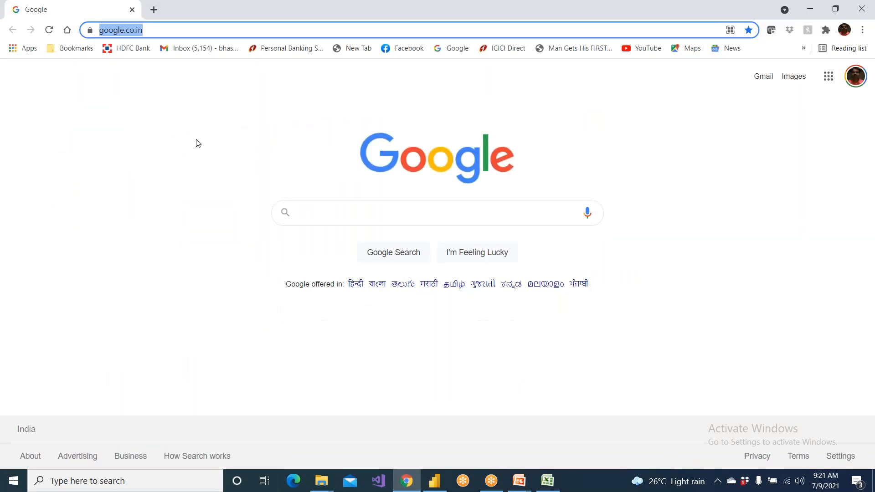
pyautogui.write('app.')
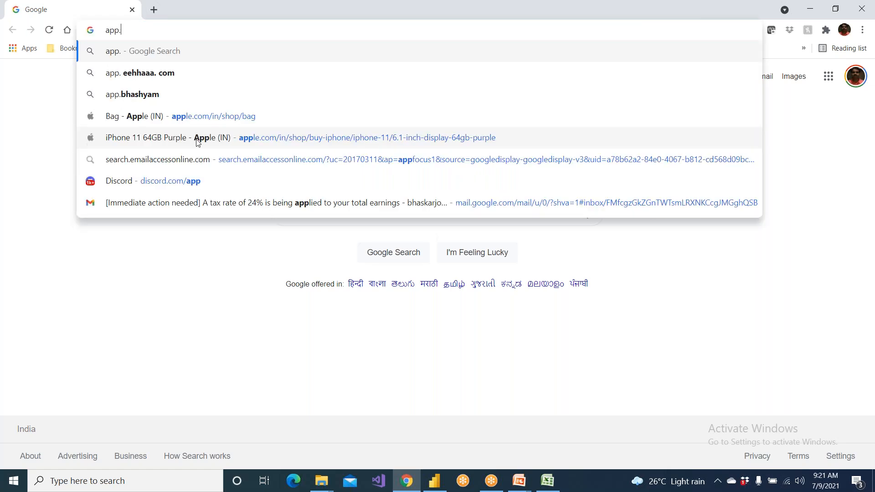
pyautogui.write('power')
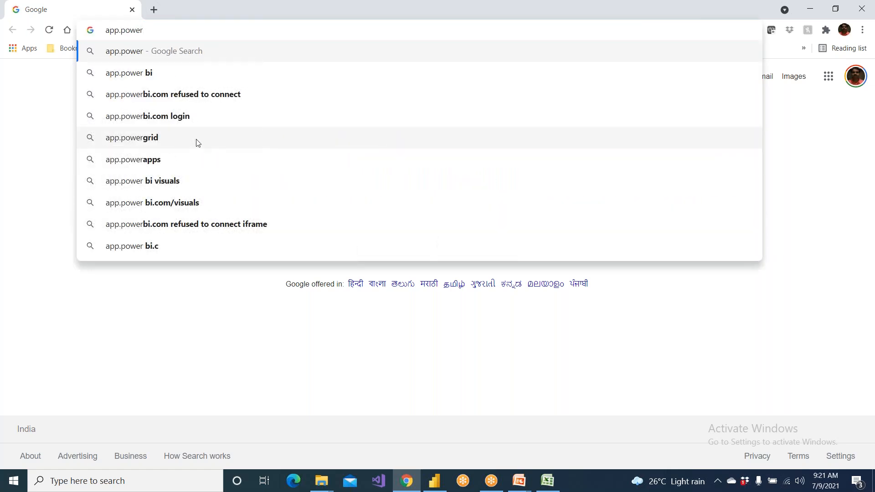
pyautogui.write('bi')
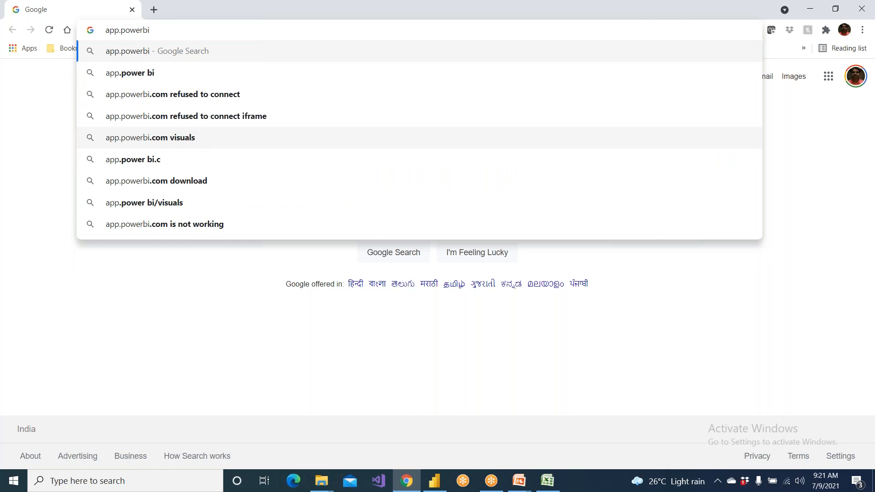
pyautogui.write('.com')
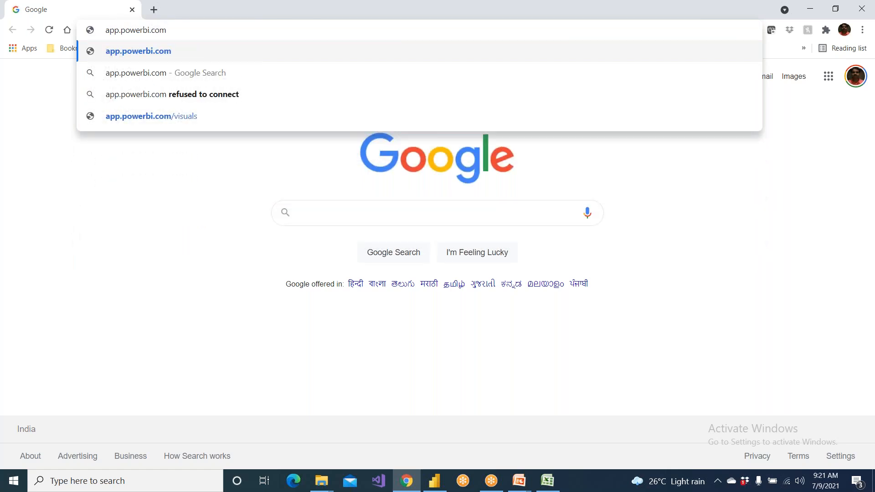
pyautogui.press('Return')
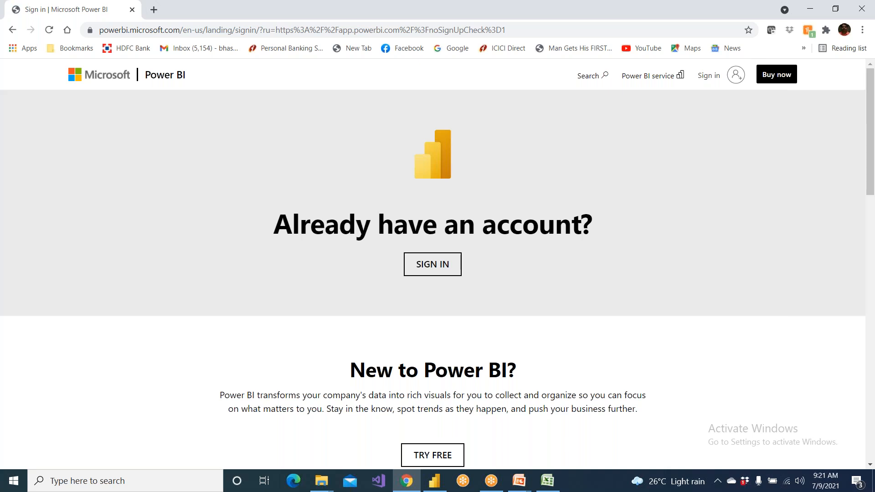
pyautogui.click(711, 76)
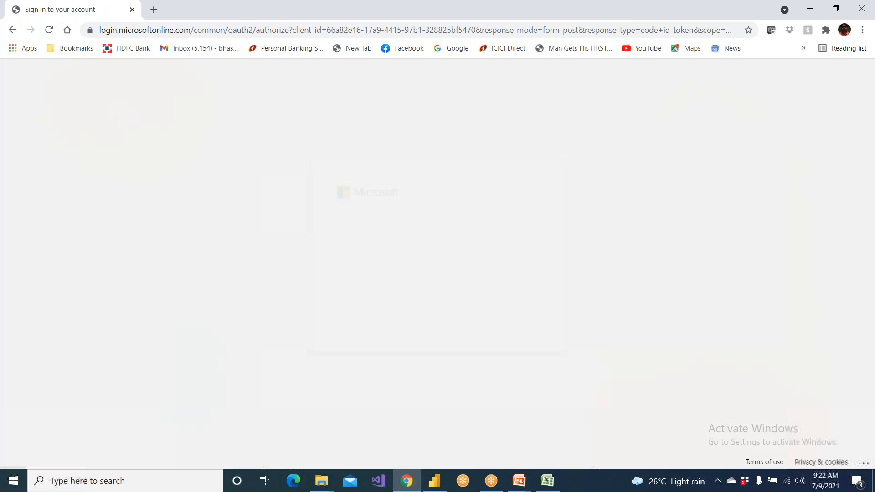
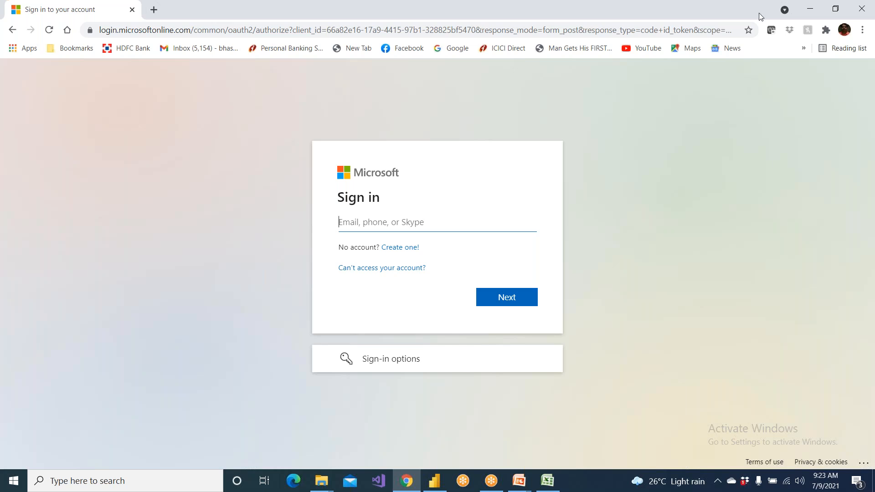
# - Check back in Power BI Desktop, then switch to PowerPoint's 04 Power BI - Building Blocks of PBI presentation and start the slide show
pyautogui.click(434, 481)
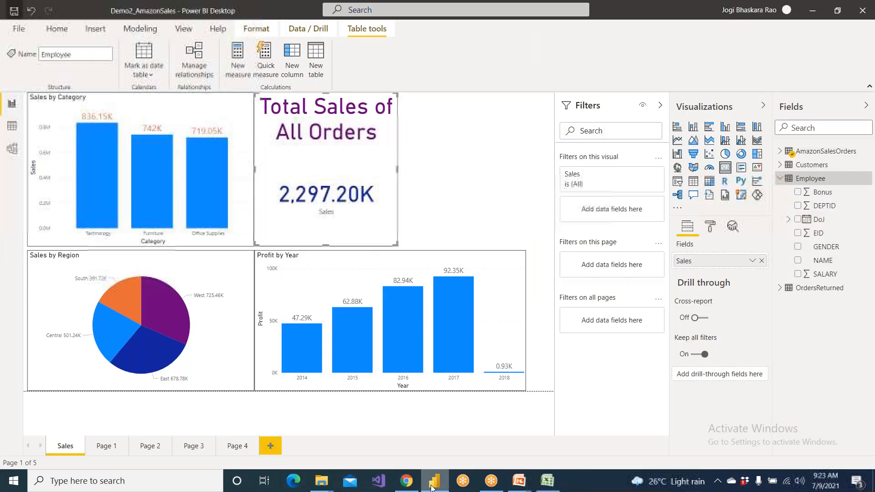
pyautogui.click(56, 32)
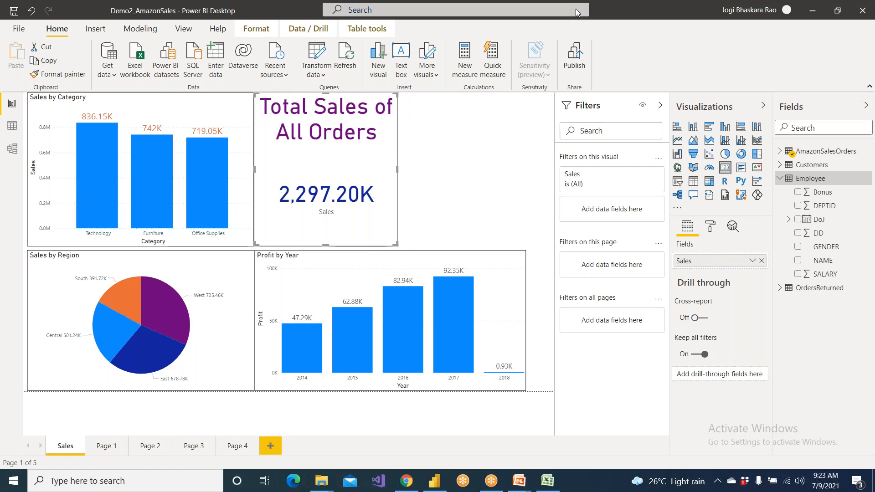
pyautogui.moveTo(519, 485)
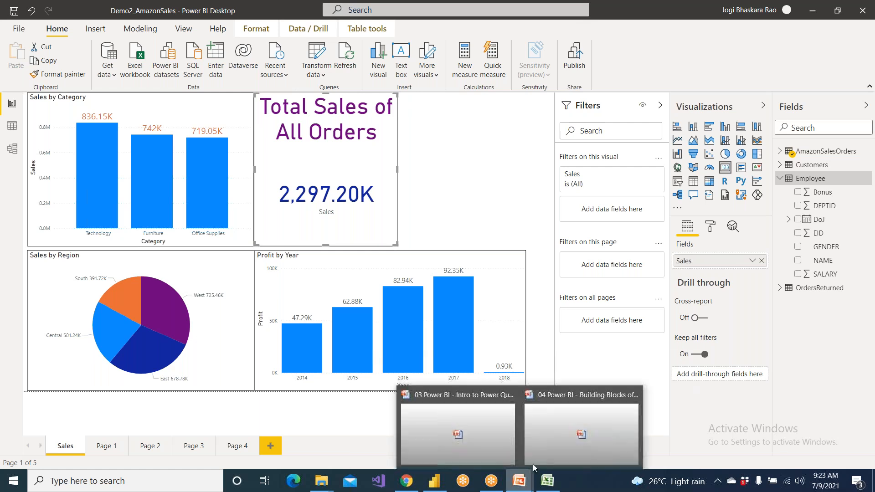
pyautogui.click(546, 449)
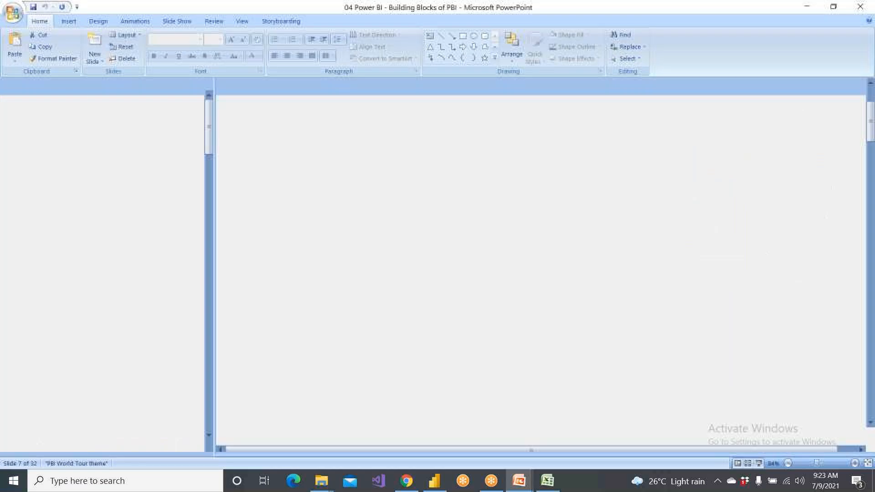
pyautogui.press('F5')
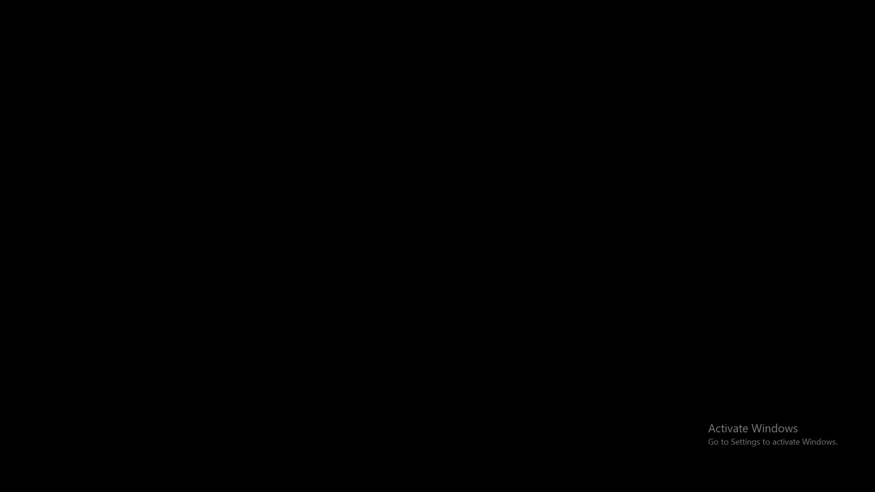